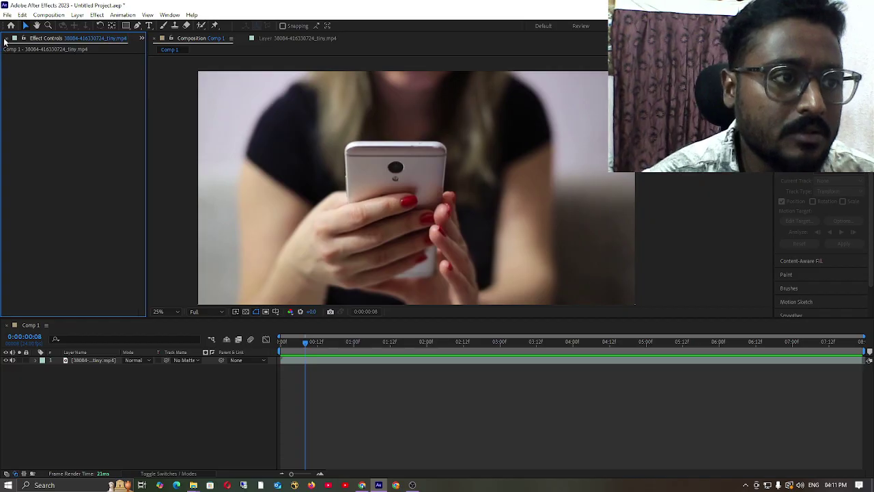
- Show the project's footage list instead of the clip's effect controls
key("grave")
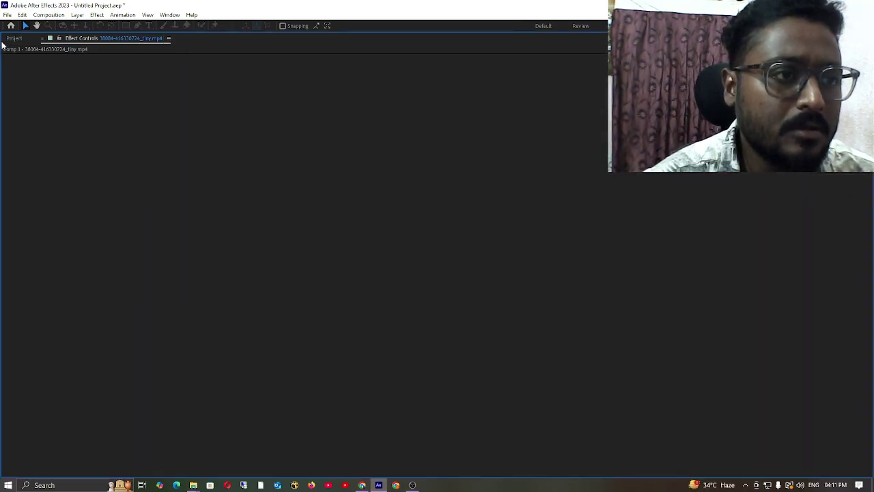
left_click(9, 39)
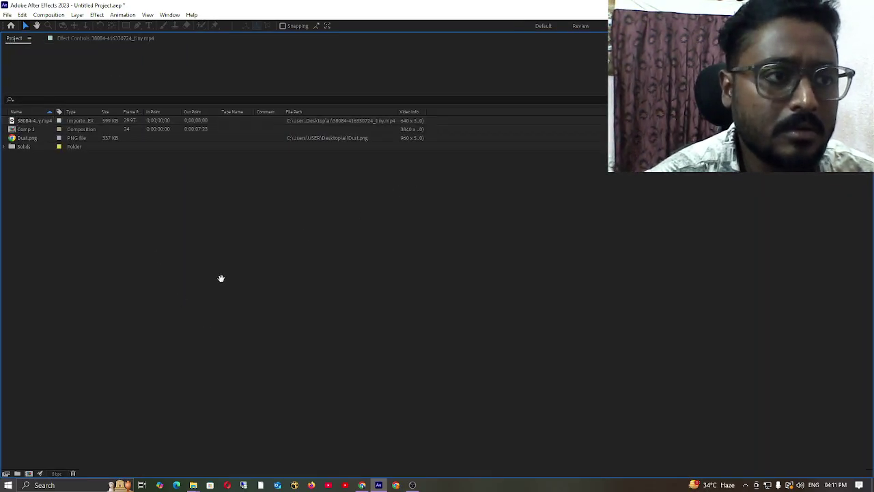
key("grave")
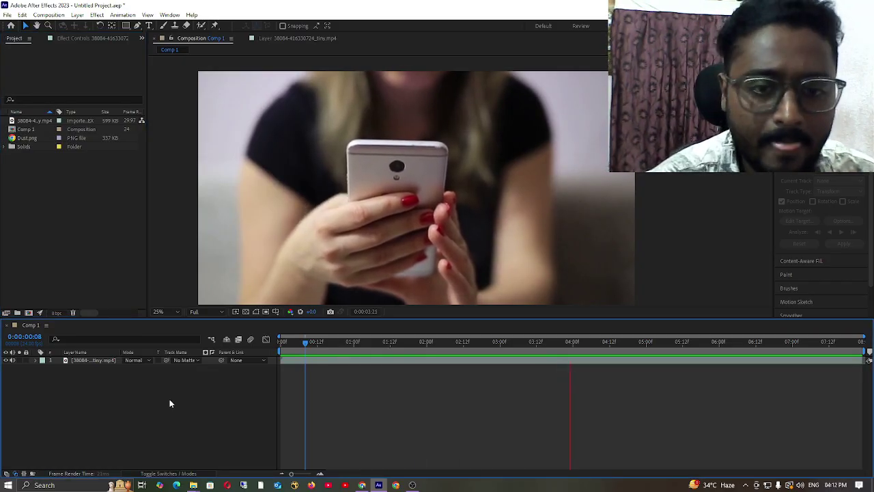
- Stop the preview of the phone clip and return the playhead to 0:00:00:00
key("space")
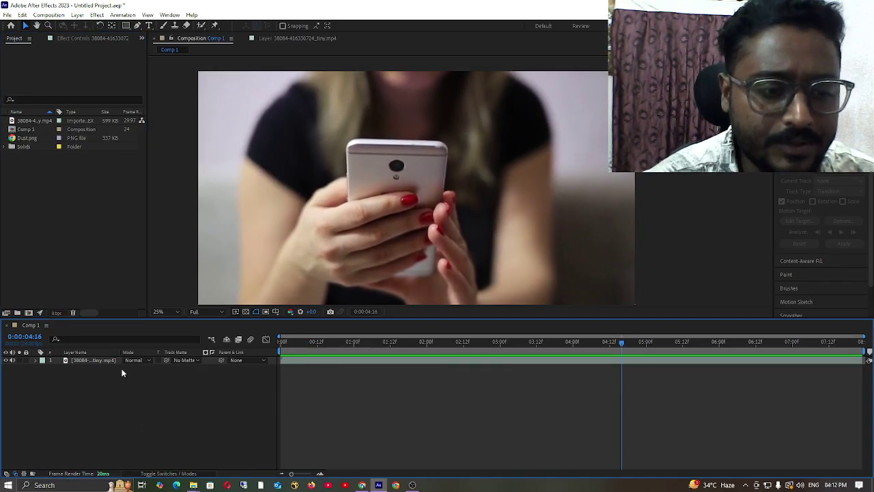
left_click_drag(616, 343, 281, 342)
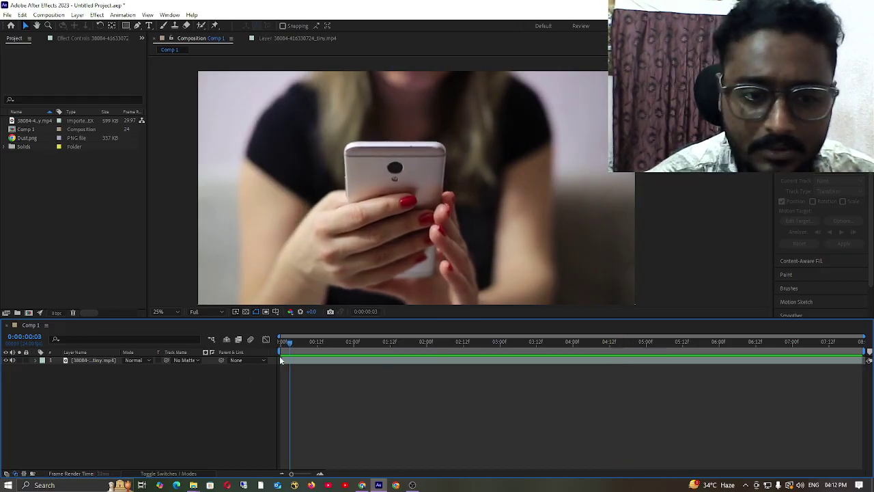
double_click(69, 179)
left_click(427, 27)
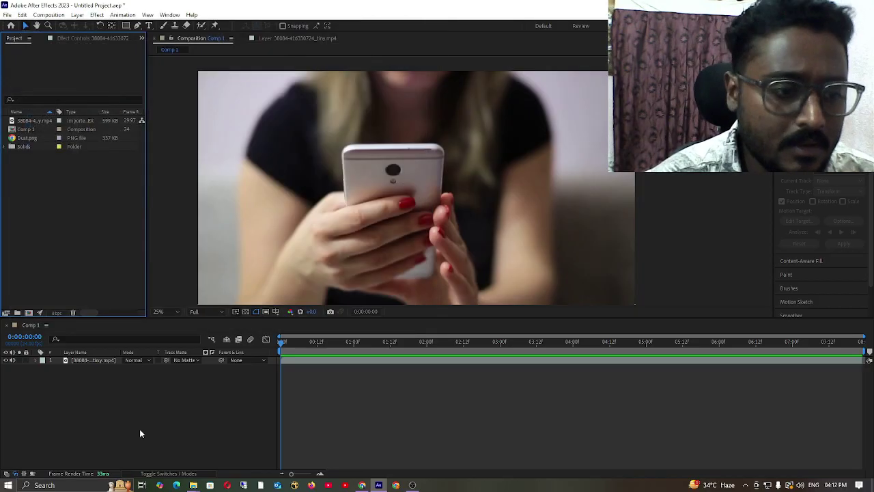
left_click(96, 360)
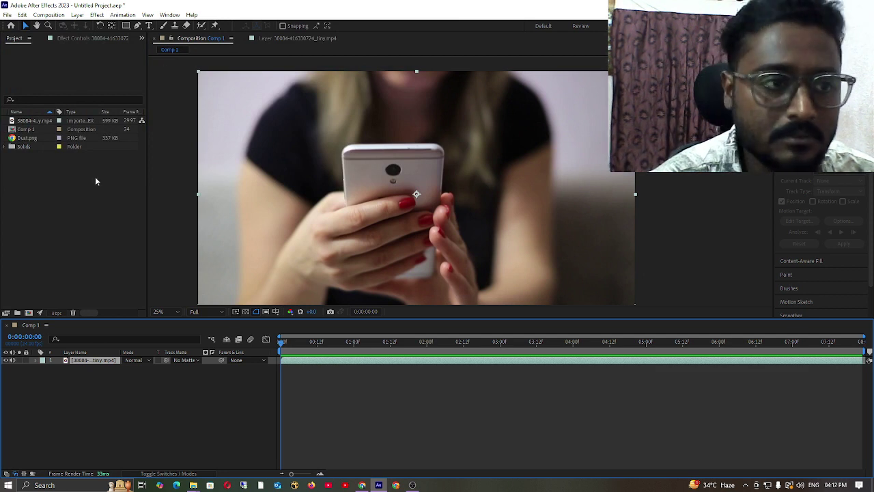
left_click(95, 422)
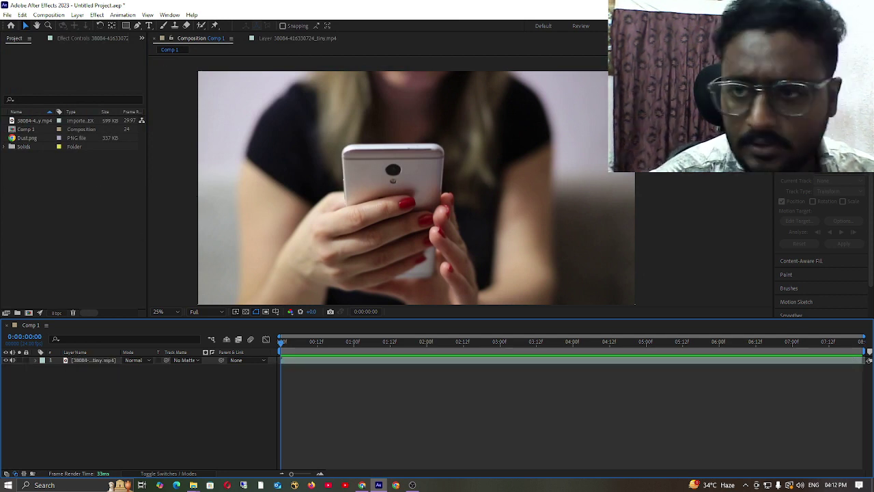
- Find the Curves effect and apply it to the phone video clip
key("ctrl+5")
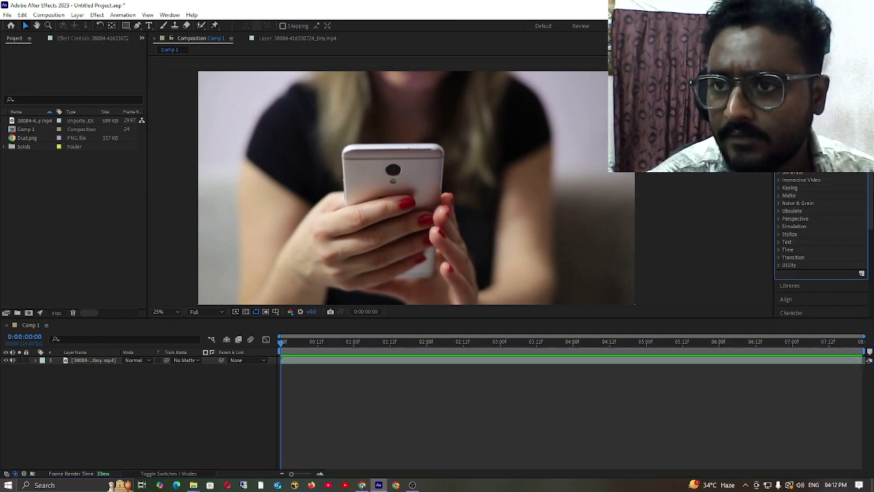
type("turb")
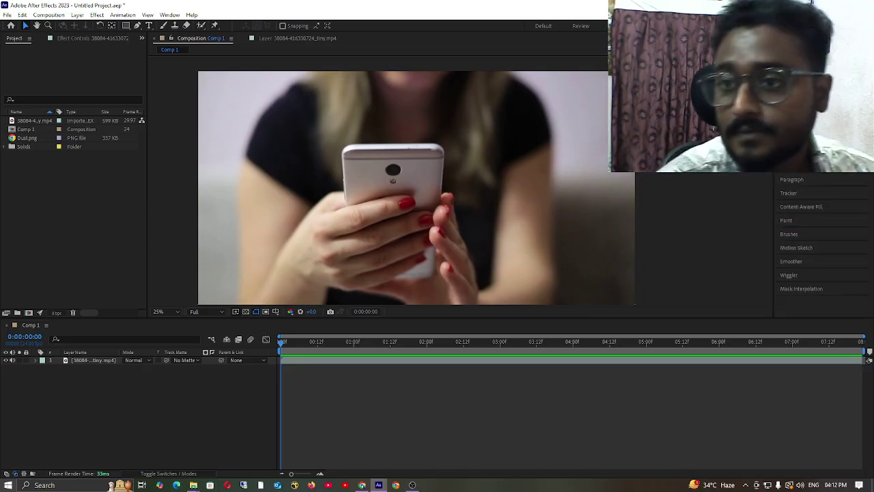
left_click_drag(799, 123, 505, 265)
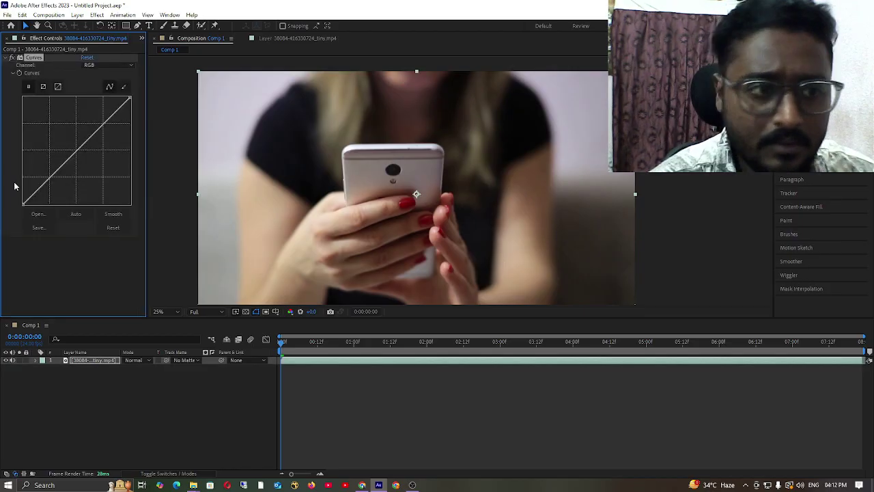
- Pull the midtones and shadows of the RGB curve down to darken the clip and strengthen the contrast on the phone
mouse_move(77, 156)
left_mouse_down()
mouse_move(96, 176)
mouse_move(86, 160)
mouse_move(91, 146)
mouse_move(116, 137)
mouse_move(83, 153)
mouse_move(86, 160)
left_mouse_up()
left_click(57, 180)
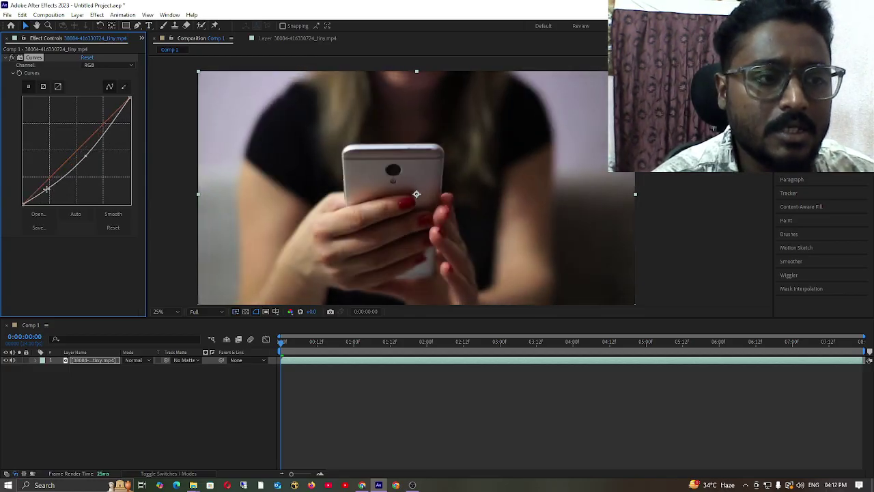
left_click_drag(45, 189, 46, 169)
scroll(314, 205, "up", 4)
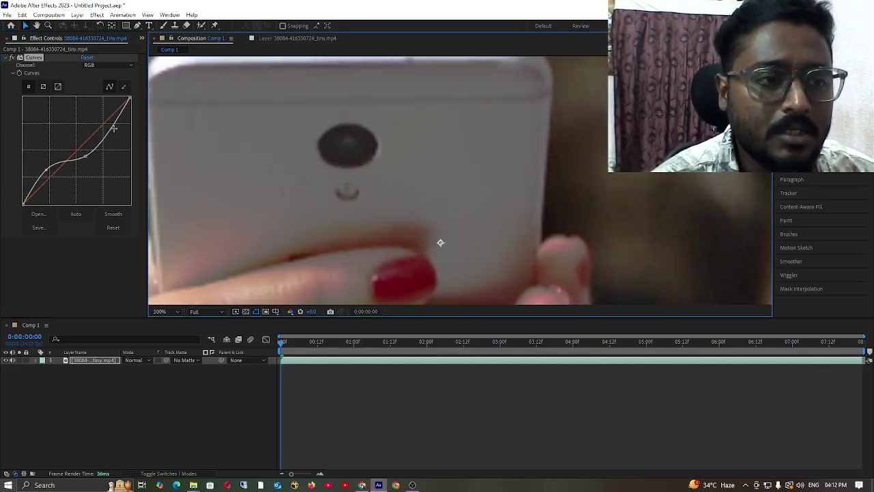
left_click_drag(45, 169, 60, 188)
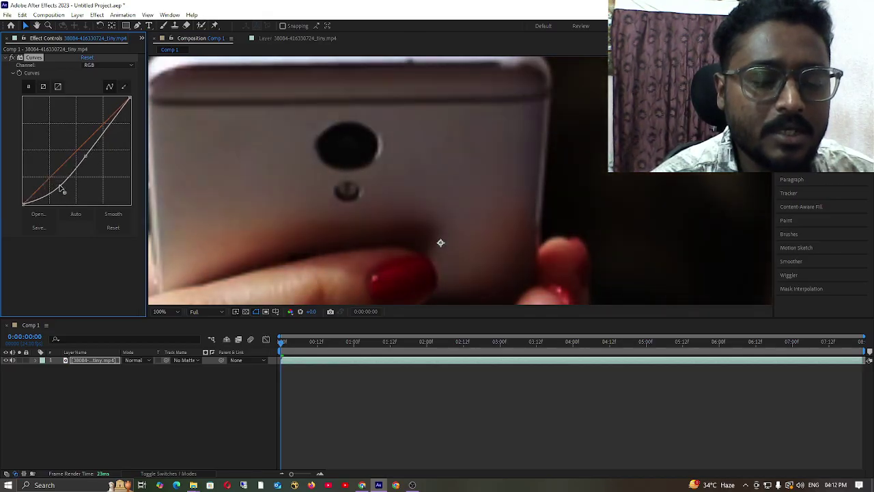
scroll(444, 164, "down", 3)
scroll(447, 154, "up", 3)
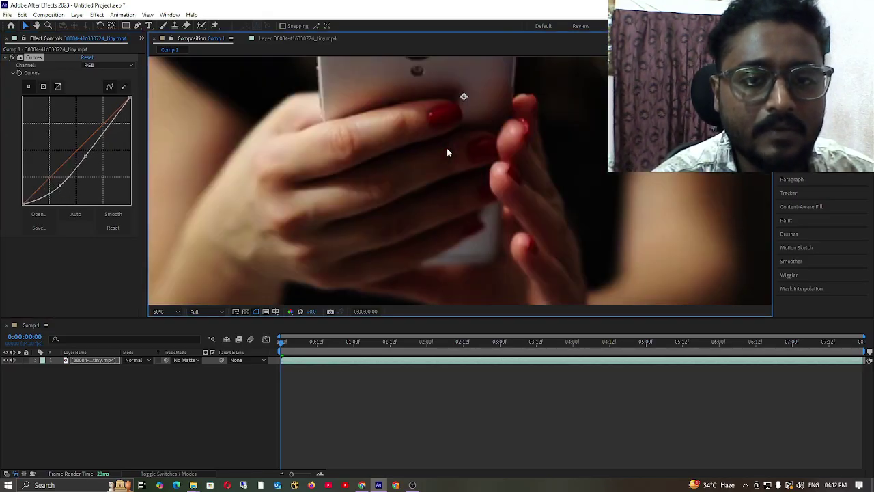
left_click_drag(440, 169, 445, 230)
- Select the phone video layer in the timeline and display the Tracker controls
left_click(88, 418)
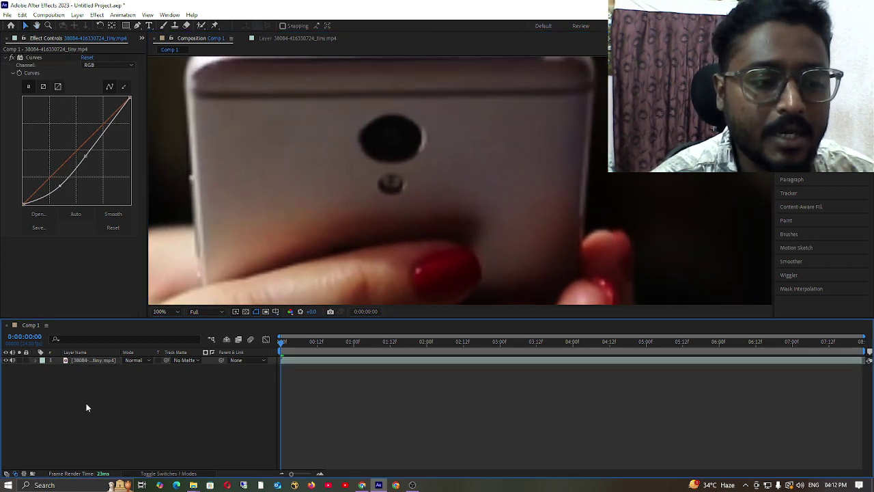
left_click(104, 362)
left_click(158, 416)
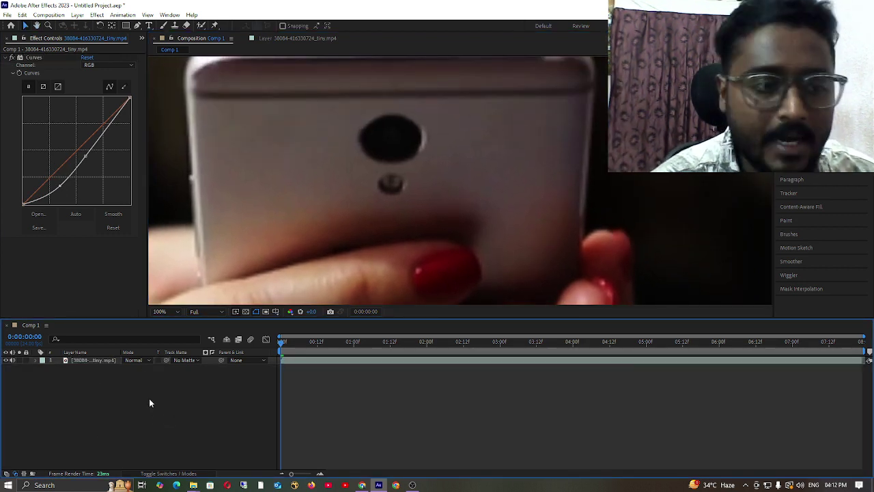
left_click(87, 361)
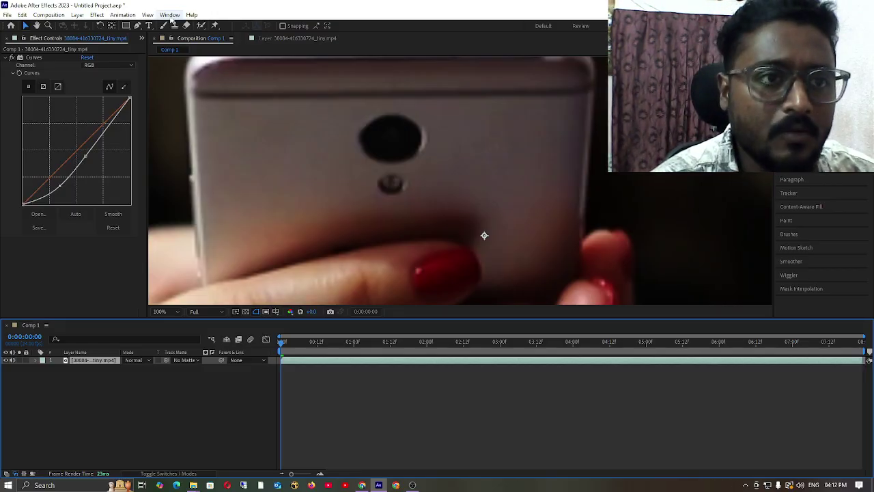
left_click(170, 15)
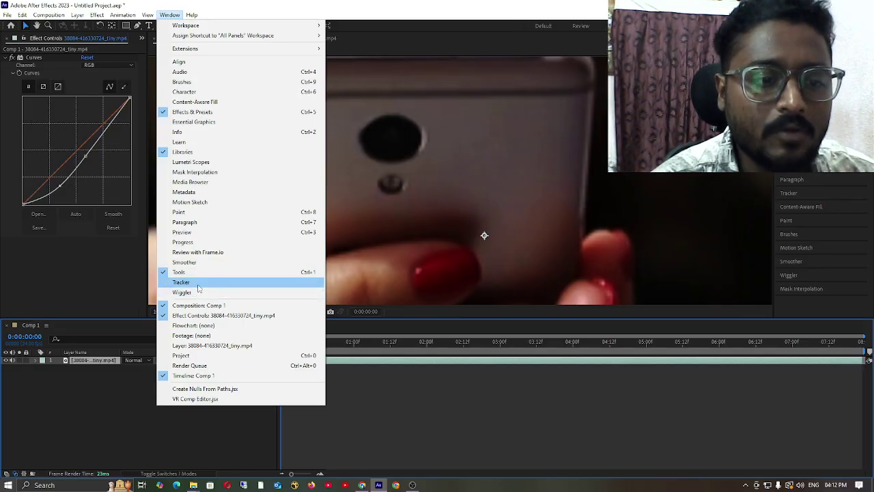
left_click(197, 284)
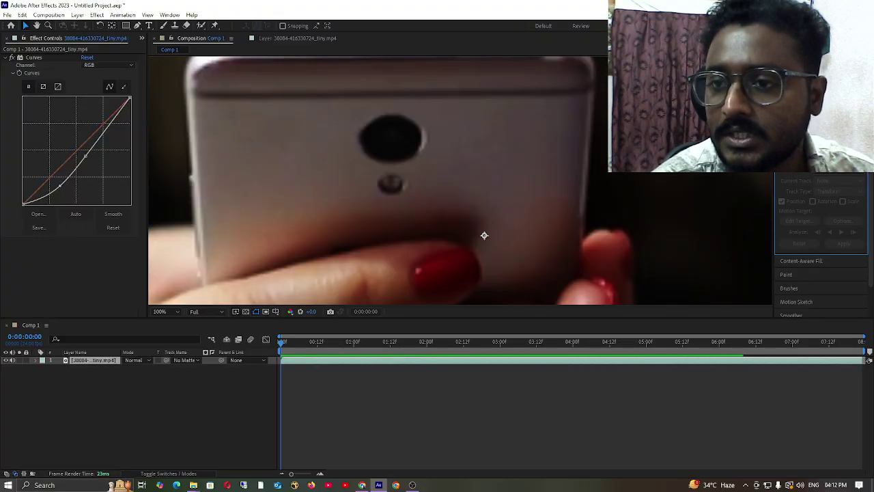
- Open the phone clip in the layer view and delete both of its motion trackers
double_click(484, 235)
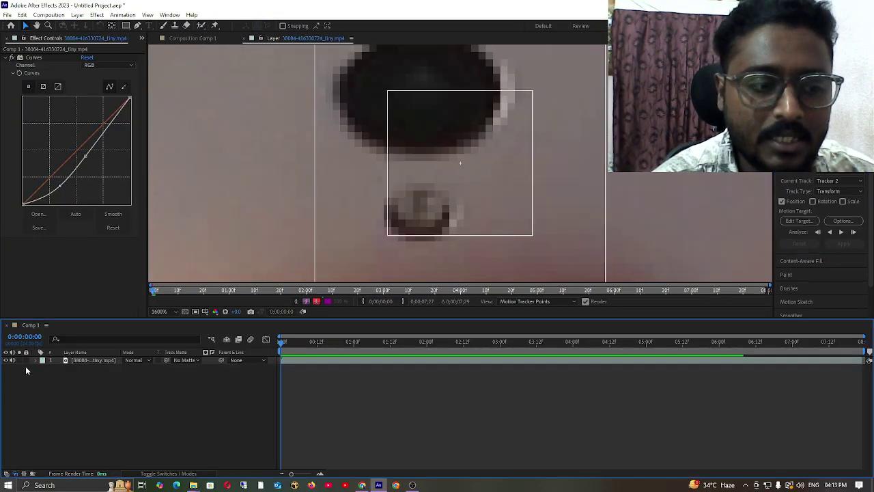
left_click(37, 361)
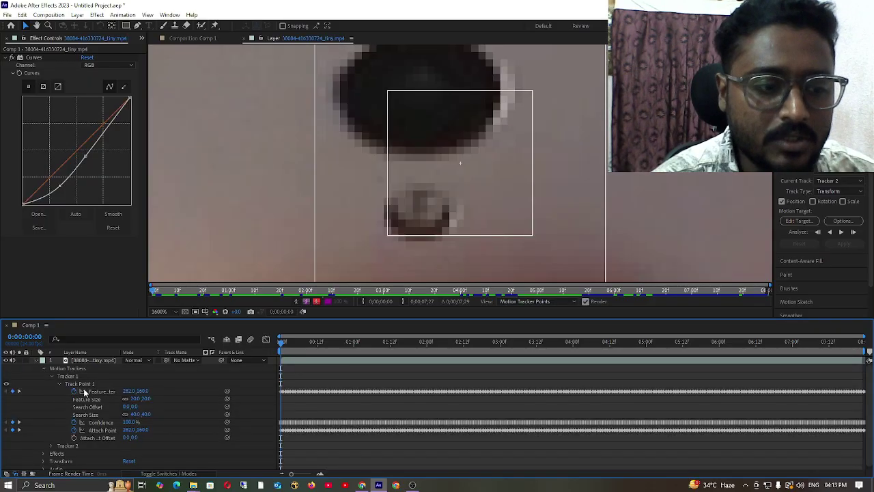
left_click(71, 370)
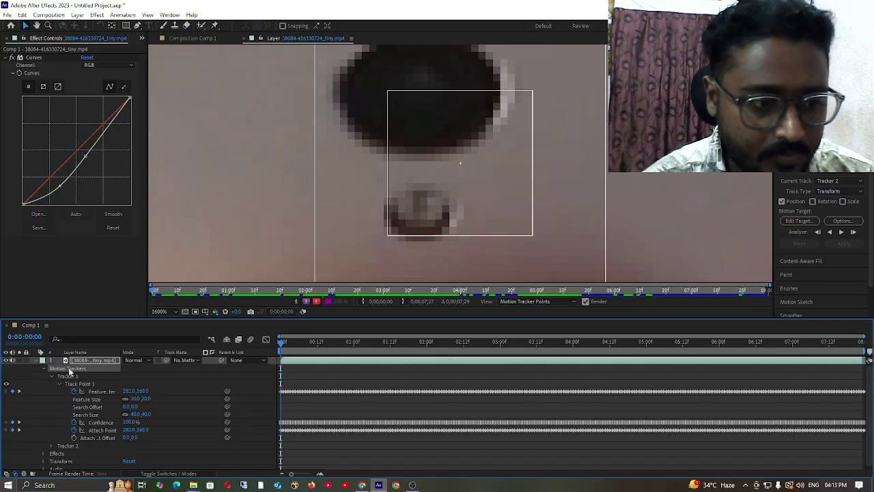
left_click(62, 377)
key("Delete")
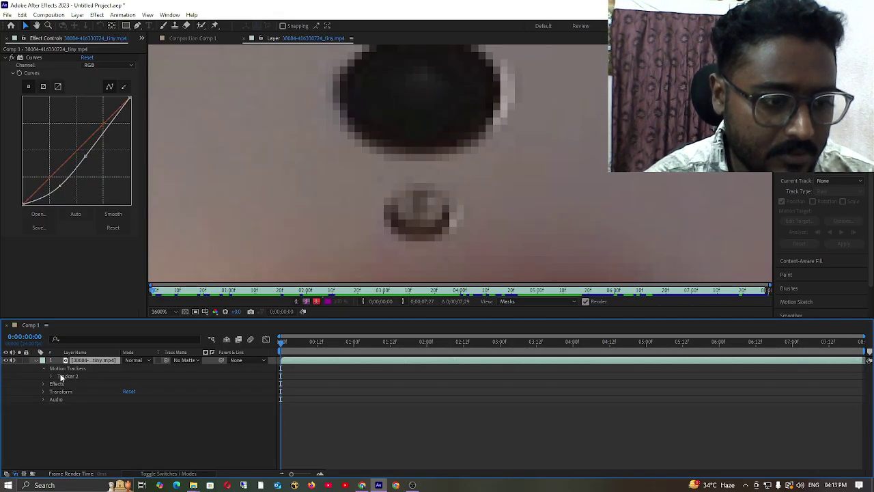
left_click(61, 376)
key("Delete")
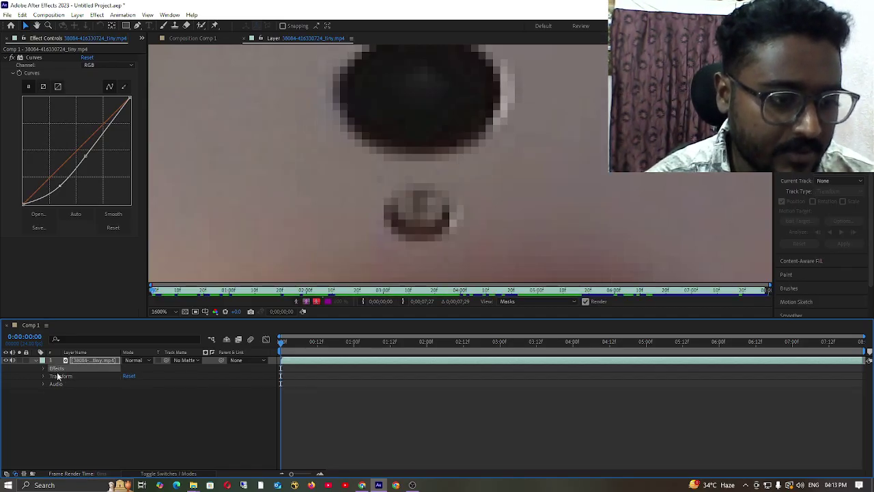
left_click(44, 376)
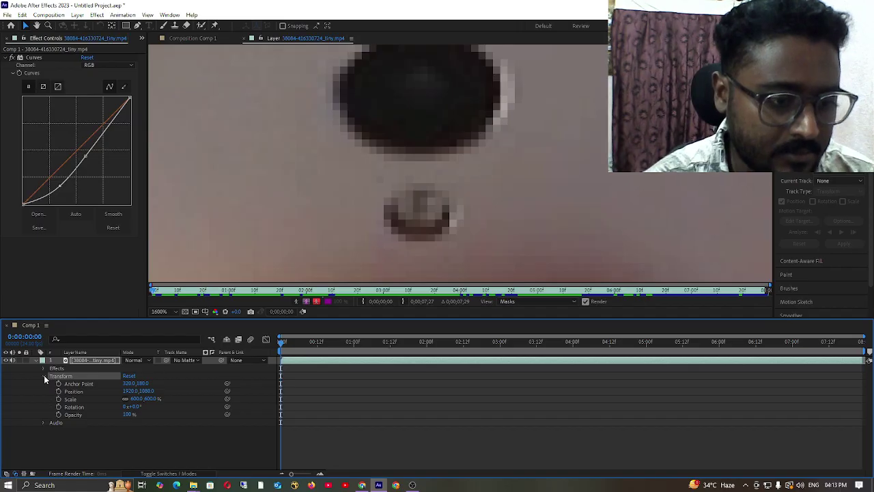
left_click(44, 377)
left_click(68, 409)
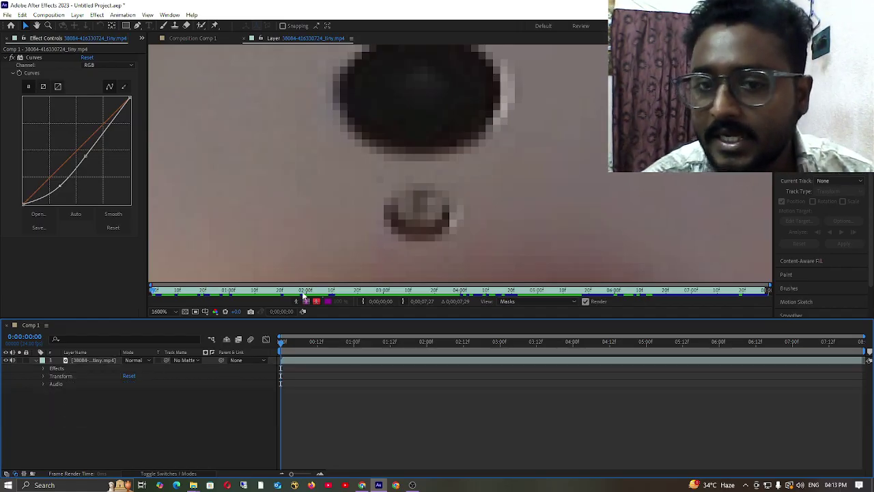
- Select the phone video layer and start a new motion track on it for position
left_click(799, 164)
left_click(97, 360)
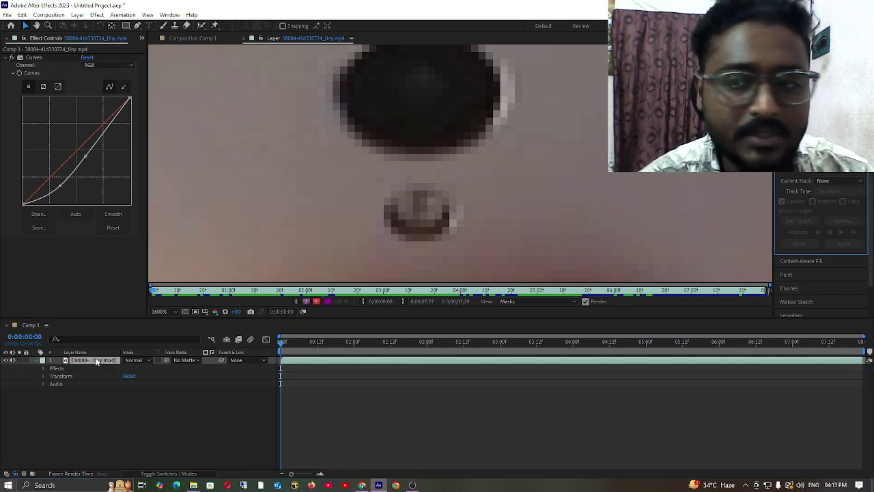
left_click(799, 161)
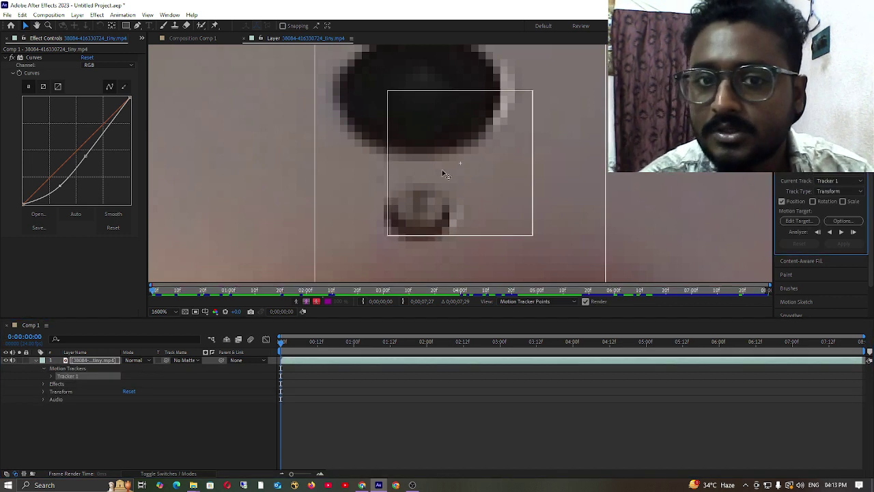
- Place the track point on the dark edge of the small round spot below the phone's camera lens
scroll(506, 205, "down", 2)
scroll(490, 204, "up", 1)
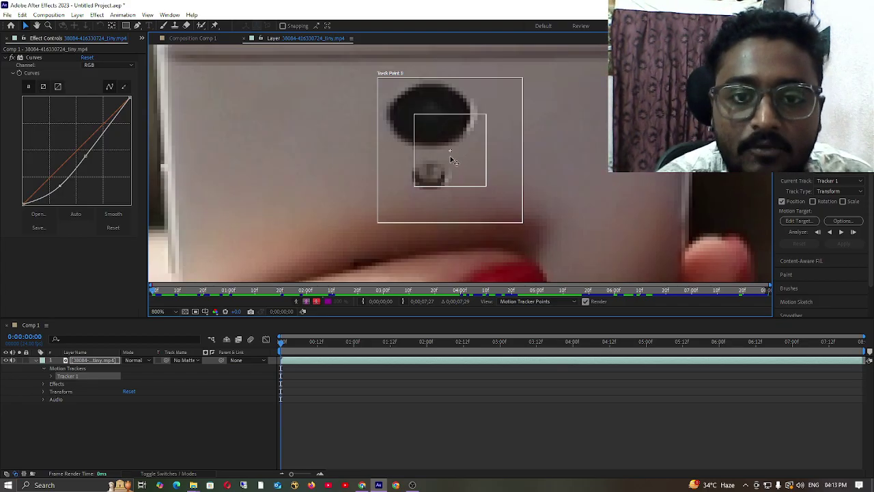
left_click_drag(451, 160, 418, 177)
scroll(417, 177, "up", 1)
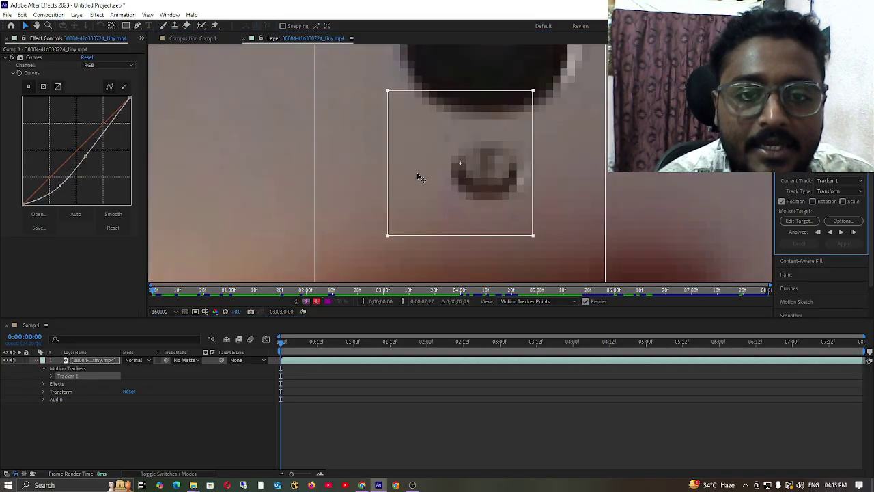
scroll(460, 170, "up", 1)
left_click_drag(468, 166, 461, 166)
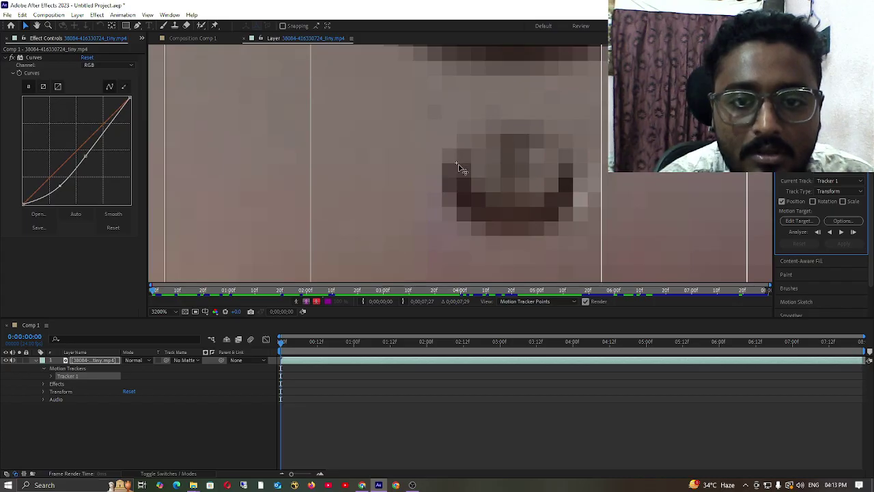
scroll(460, 167, "down", 4)
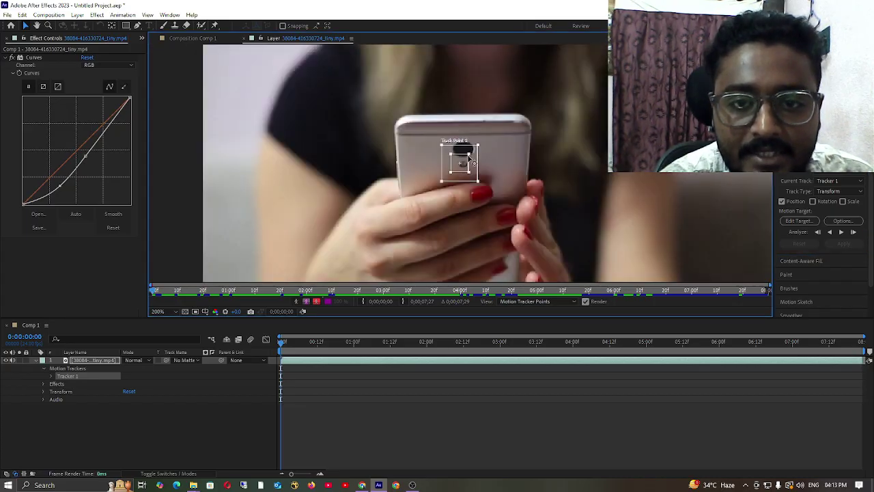
- Shrink the track point's inner feature region to fit closely around the small spot below the camera lens
left_click_drag(468, 158, 467, 163)
scroll(467, 162, "up", 4)
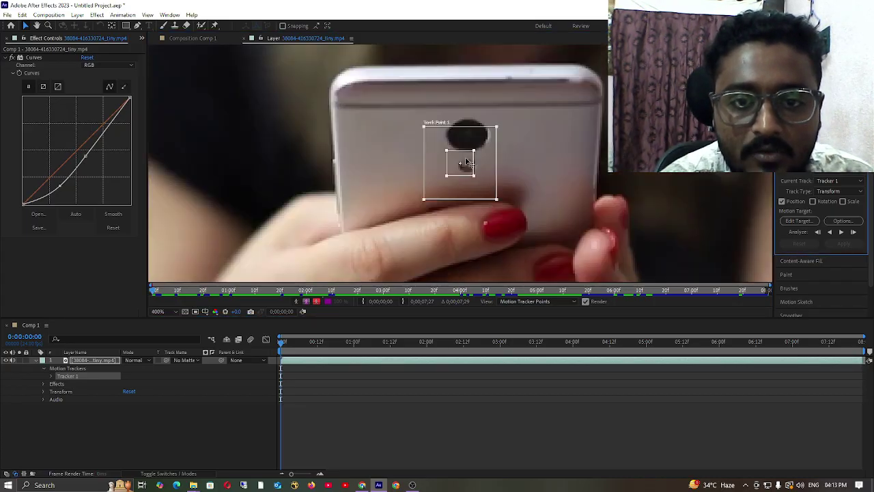
scroll(548, 127, "down", 1)
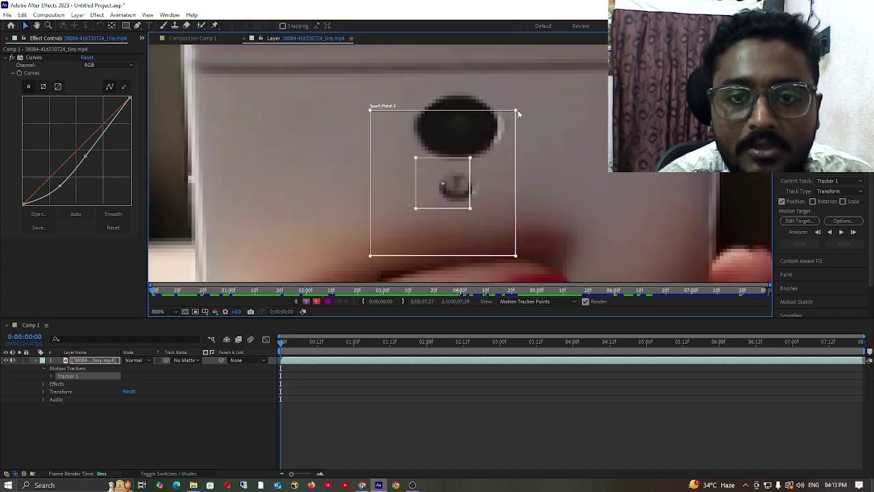
- Shrink the track point's outer search region around the small spot and try analyzing the track forward through the whole clip
left_click_drag(515, 114, 503, 123)
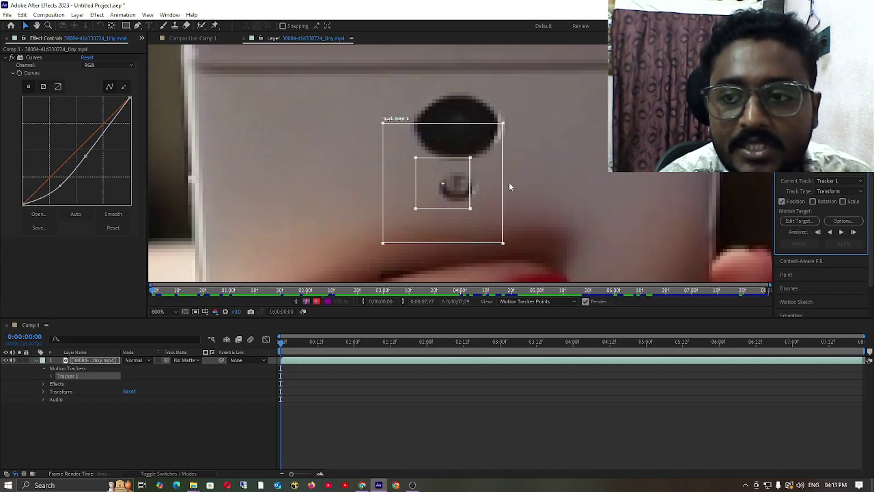
left_click(842, 234)
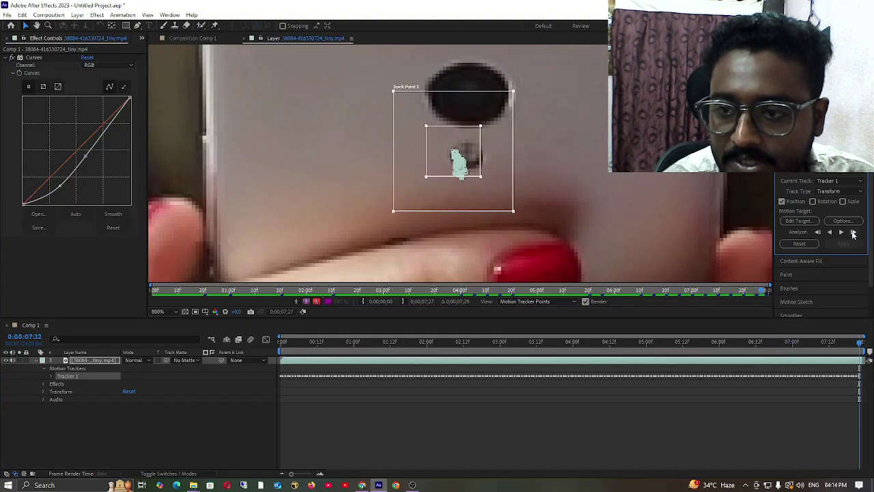
key("Home")
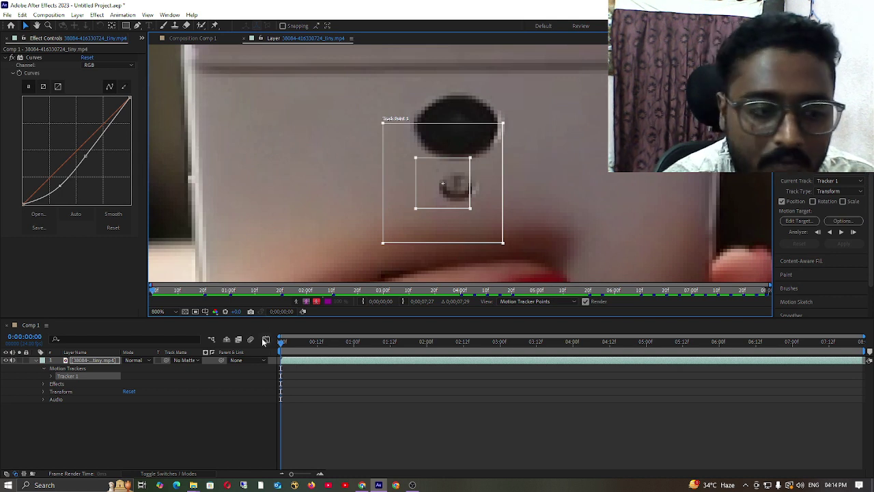
- Analyze the track point's motion forward one frame at a time from the start of the clip to 0:00:05:09
left_click(853, 233)
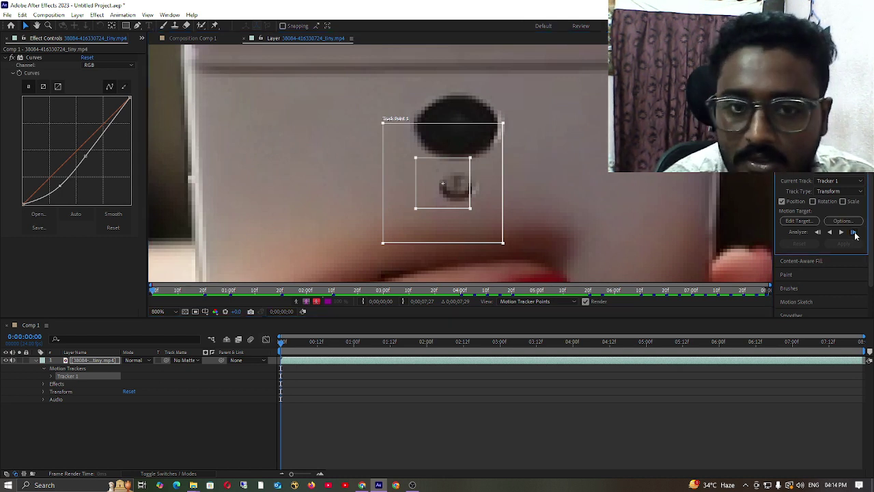
left_click(853, 233)
left_click(854, 232)
left_click(854, 233)
left_click(854, 233)
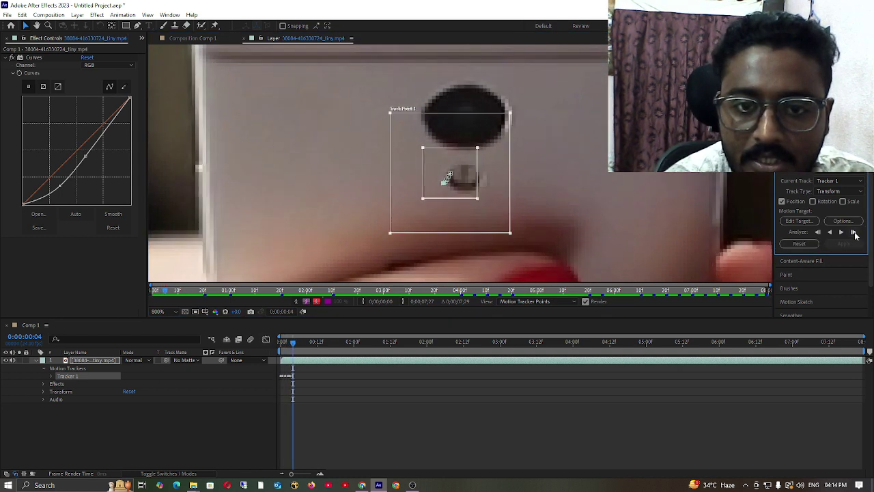
left_click(853, 233)
left_click(853, 233)
left_click(853, 233)
left_click(854, 233)
left_click(853, 232)
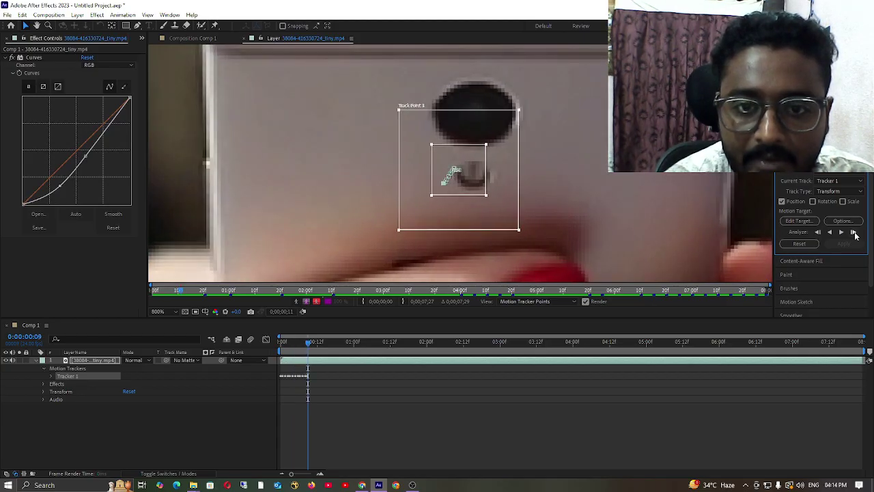
left_click(853, 233)
left_click(853, 233)
left_click(854, 233)
left_click(854, 233)
left_click(854, 233)
left_click(853, 233)
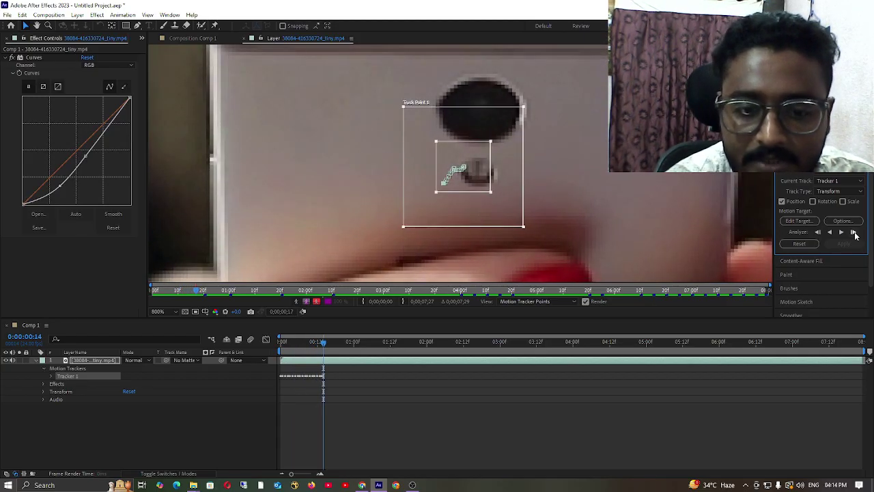
left_click(854, 233)
left_click(853, 232)
left_click(853, 233)
left_click(854, 233)
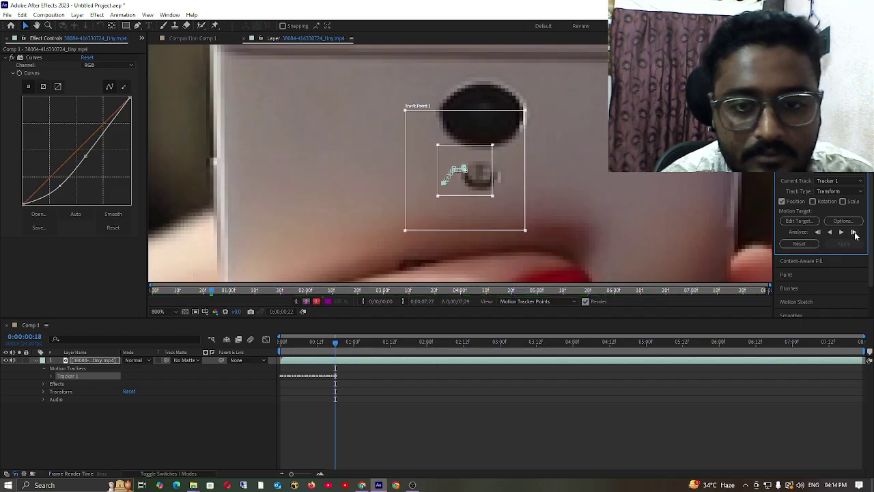
left_click(853, 233)
left_click(854, 233)
left_click(853, 233)
left_click(854, 233)
left_click(853, 232)
left_click(853, 233)
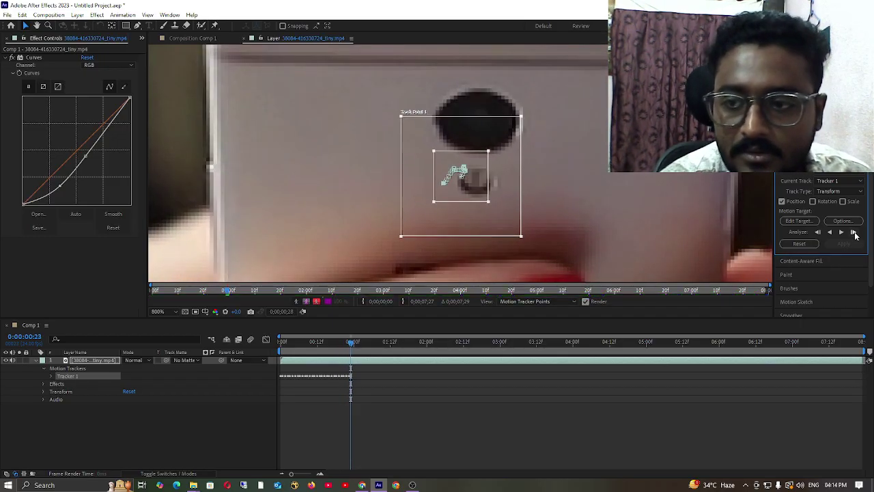
left_click(853, 233)
left_click(853, 233)
left_click(853, 233)
left_click(853, 232)
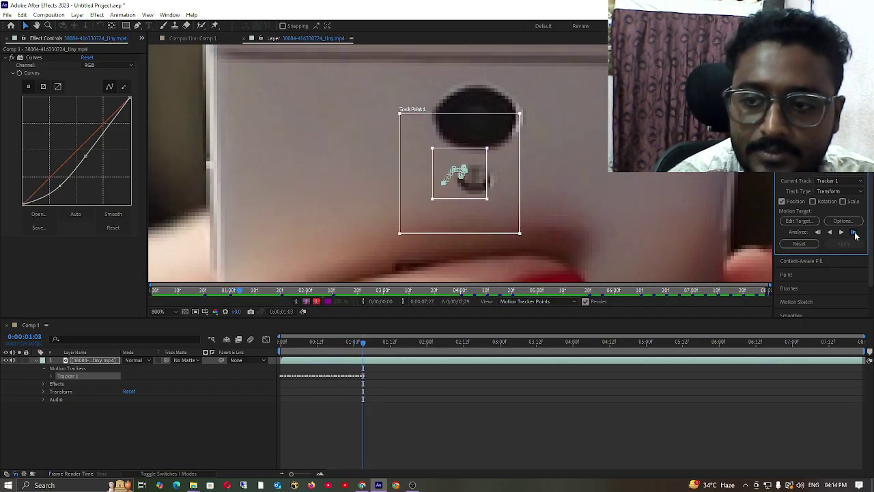
left_click(854, 232)
left_click(854, 233)
left_click(854, 233)
left_click(854, 233)
left_click(853, 233)
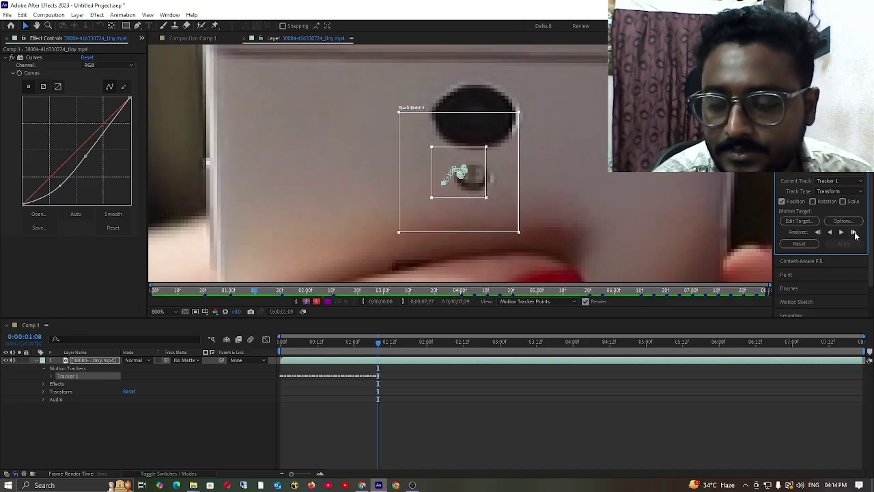
left_click(853, 232)
left_click(854, 232)
left_click(853, 233)
left_click(853, 233)
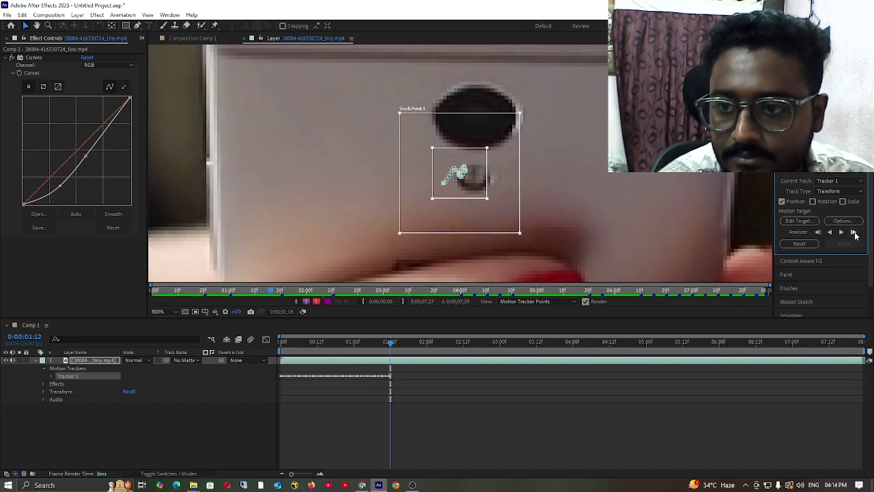
left_click(854, 233)
left_click(854, 233)
left_click(854, 233)
left_click(854, 232)
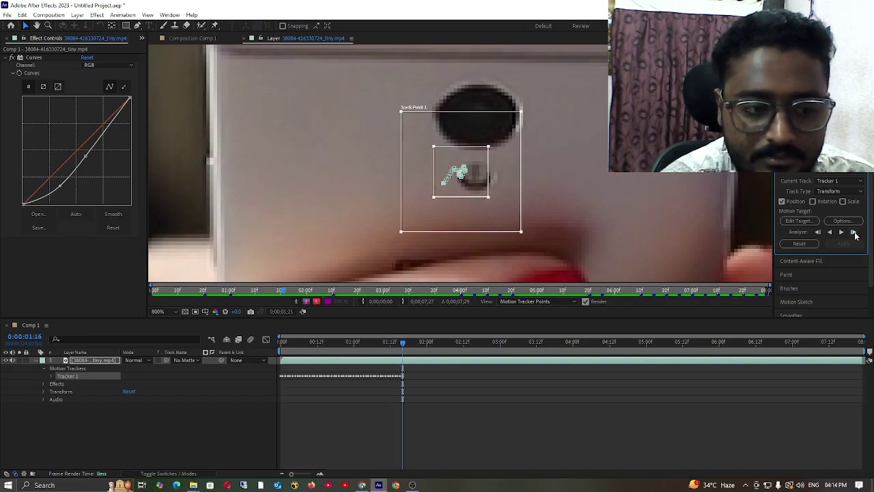
left_click(854, 232)
left_click(854, 233)
left_click(853, 233)
left_click(854, 233)
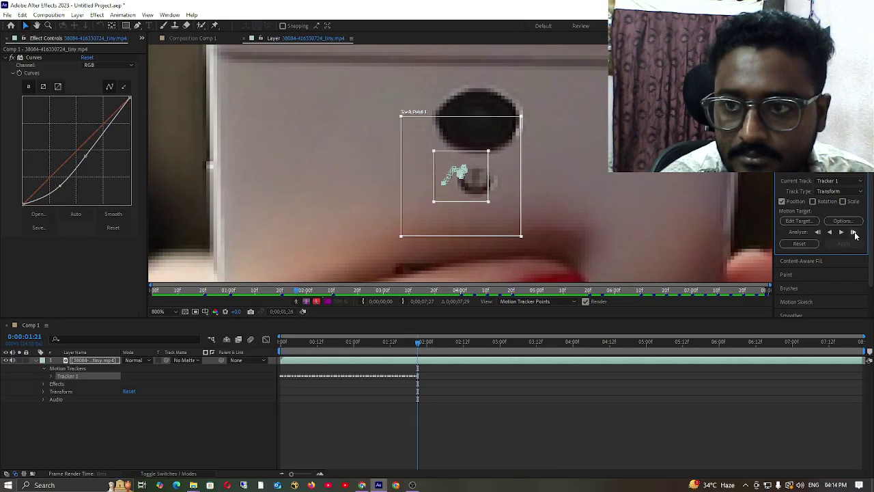
left_click(854, 233)
left_click(853, 233)
left_click(854, 233)
left_click(854, 233)
left_click(854, 233)
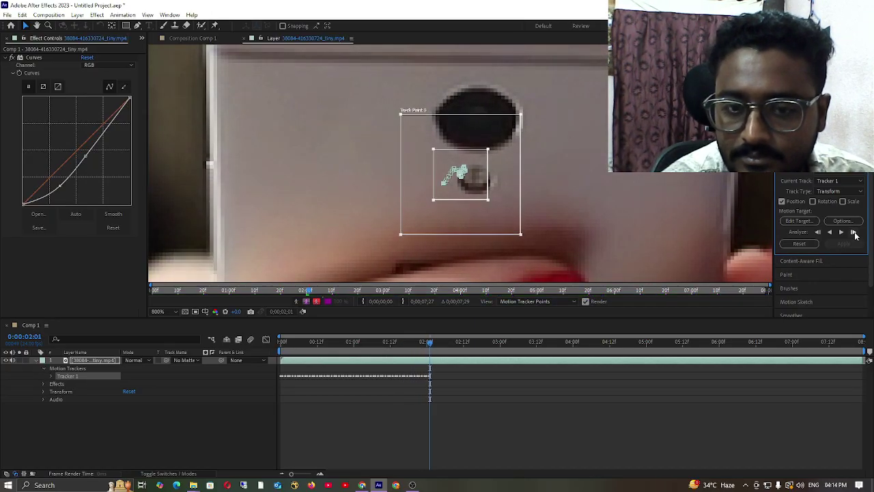
left_click(854, 232)
left_click(853, 233)
left_click(853, 233)
left_click(853, 232)
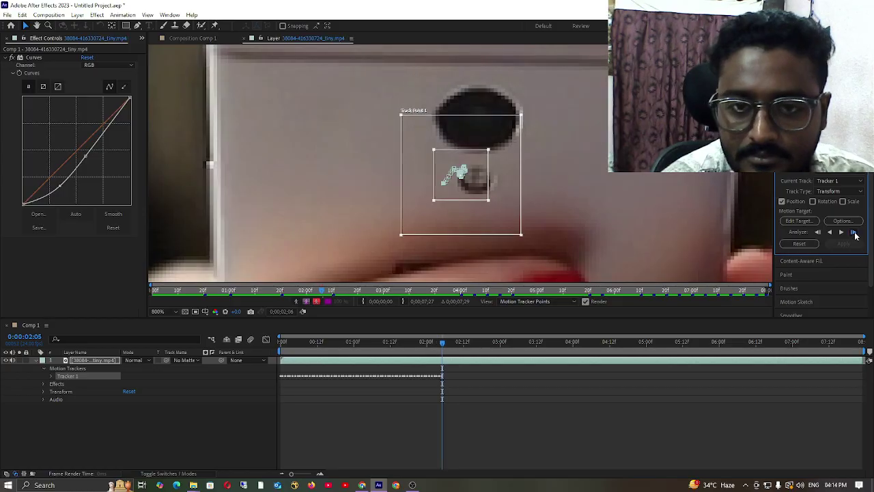
left_click(854, 233)
left_click(853, 233)
left_click(854, 233)
left_click(853, 233)
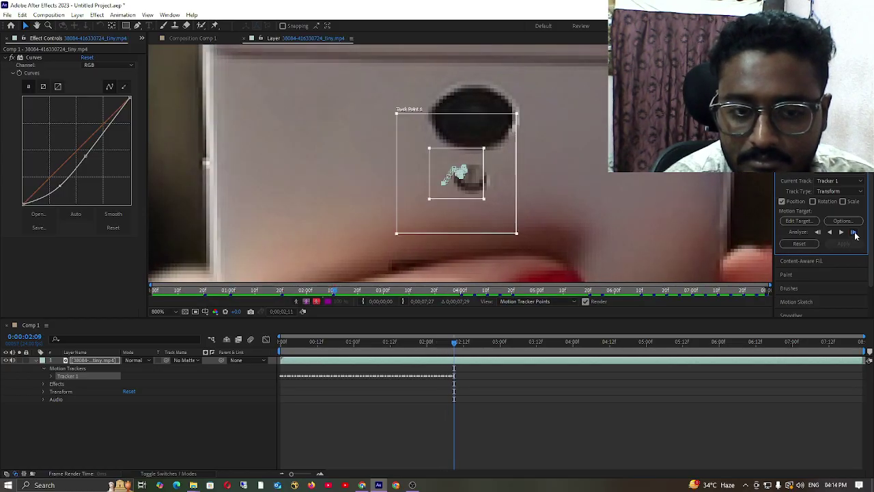
left_click(854, 232)
left_click(854, 233)
left_click(854, 233)
left_click(853, 233)
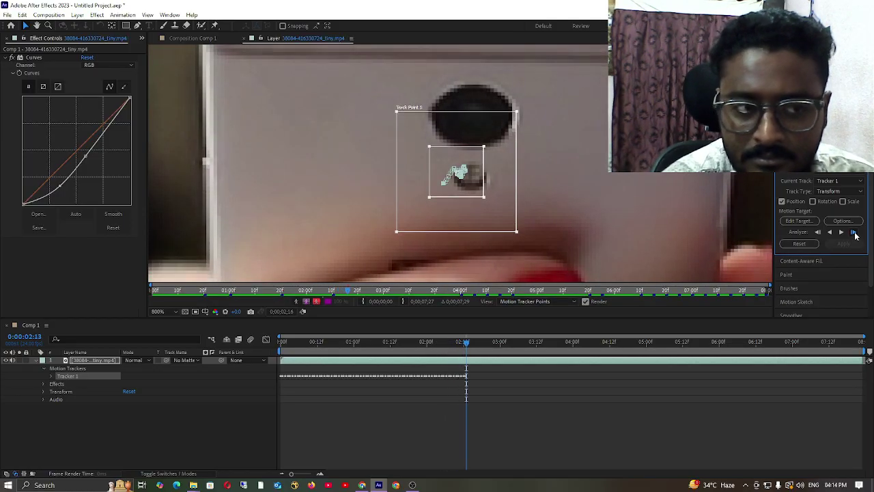
left_click(853, 233)
left_click(853, 233)
left_click(853, 233)
left_click(853, 232)
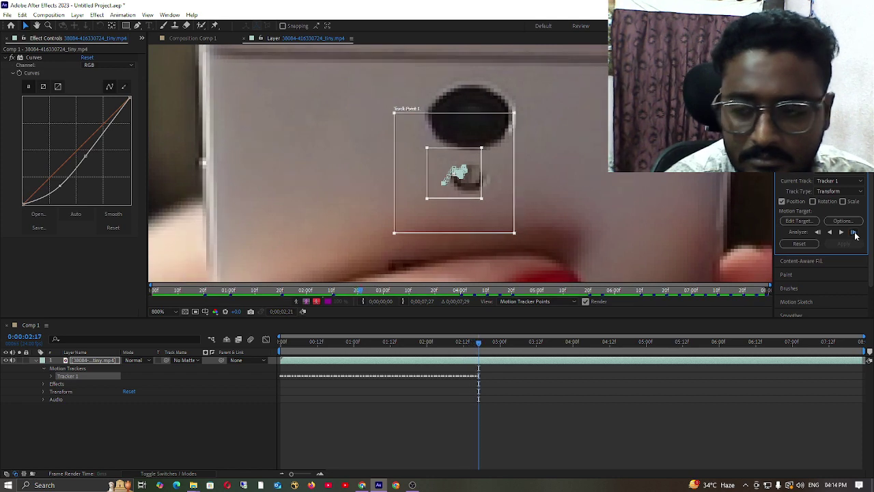
left_click(854, 233)
left_click(854, 233)
left_click(853, 233)
left_click(854, 232)
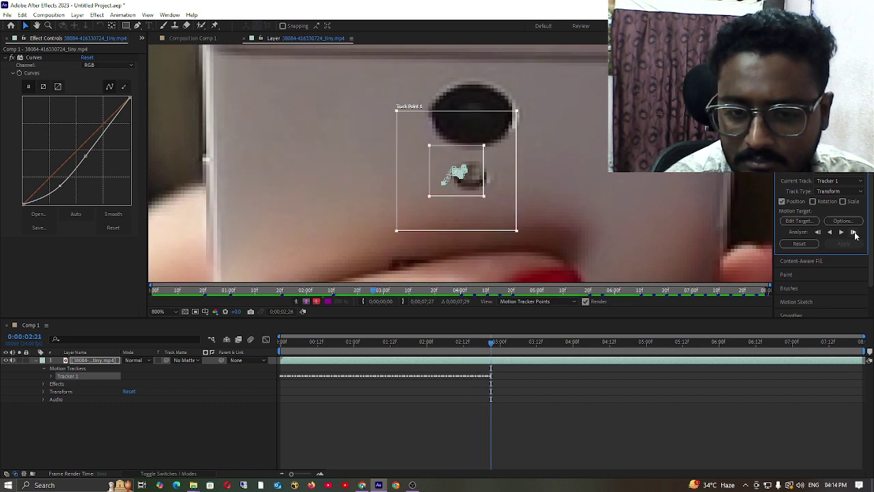
left_click(854, 232)
left_click(853, 233)
left_click(854, 233)
left_click(854, 232)
left_click(854, 233)
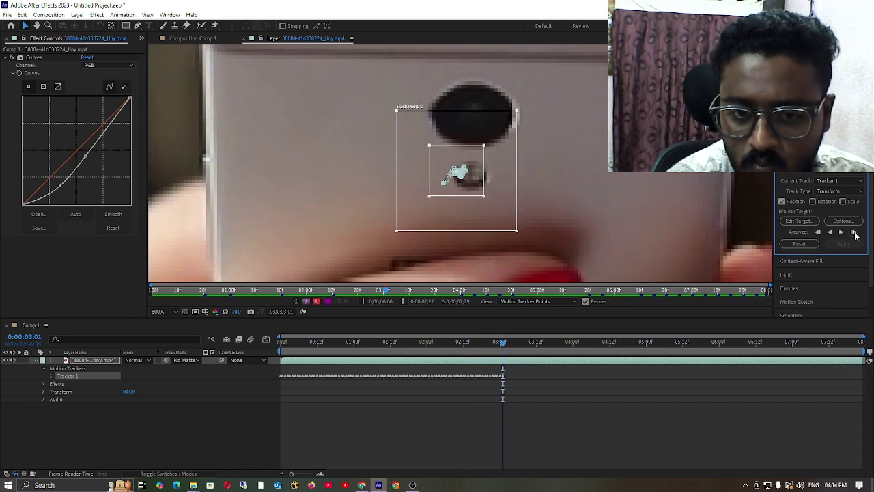
left_click(853, 233)
left_click(854, 233)
left_click(853, 233)
left_click(854, 233)
left_click(854, 233)
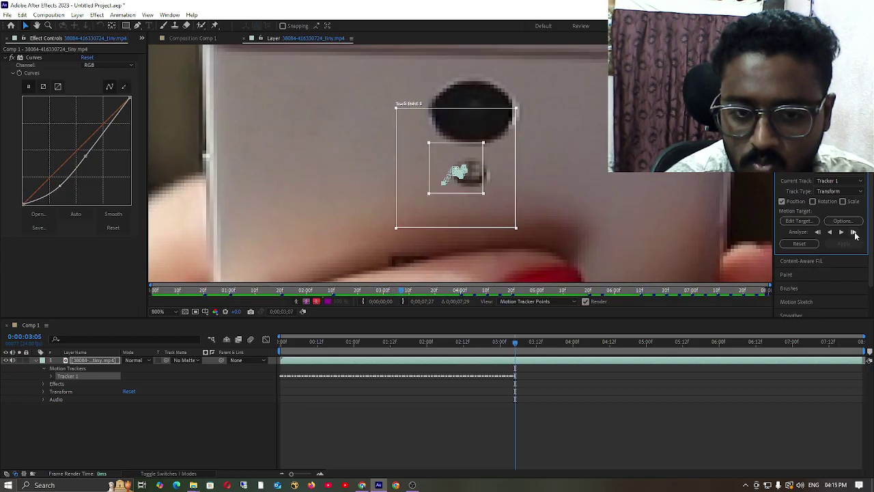
left_click(854, 232)
left_click(853, 233)
left_click(853, 233)
left_click(854, 233)
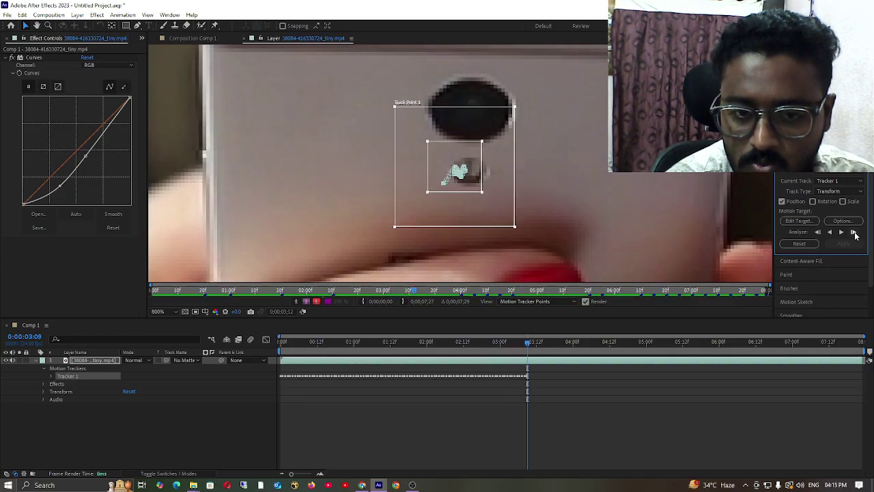
left_click(853, 232)
left_click(853, 233)
left_click(854, 233)
left_click(854, 233)
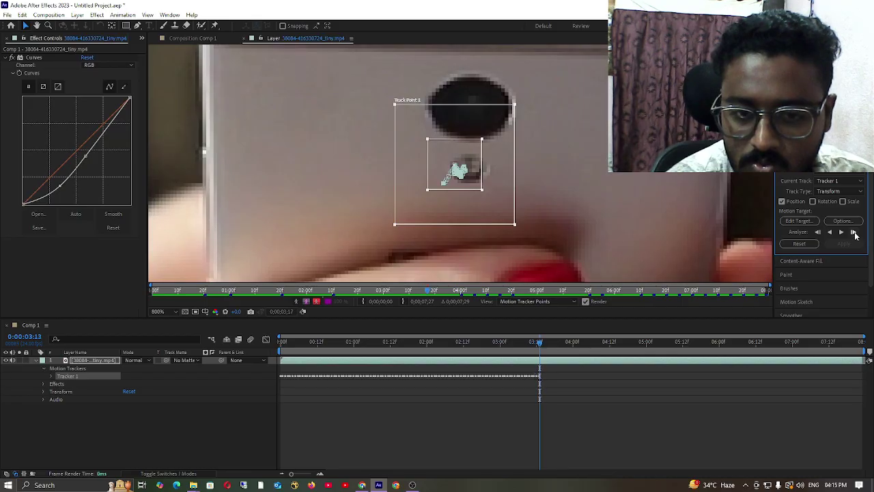
left_click(853, 233)
left_click(853, 233)
left_click(853, 233)
left_click(854, 233)
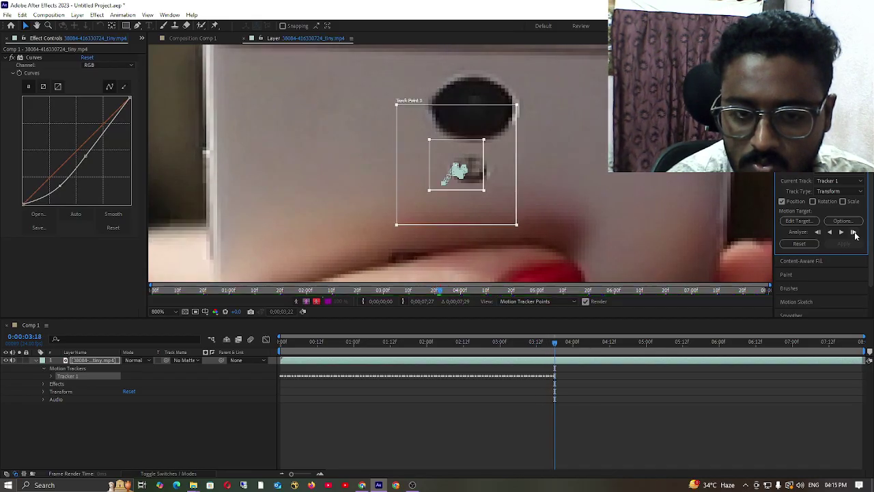
left_click(853, 233)
left_click(853, 233)
left_click(853, 233)
left_click(853, 233)
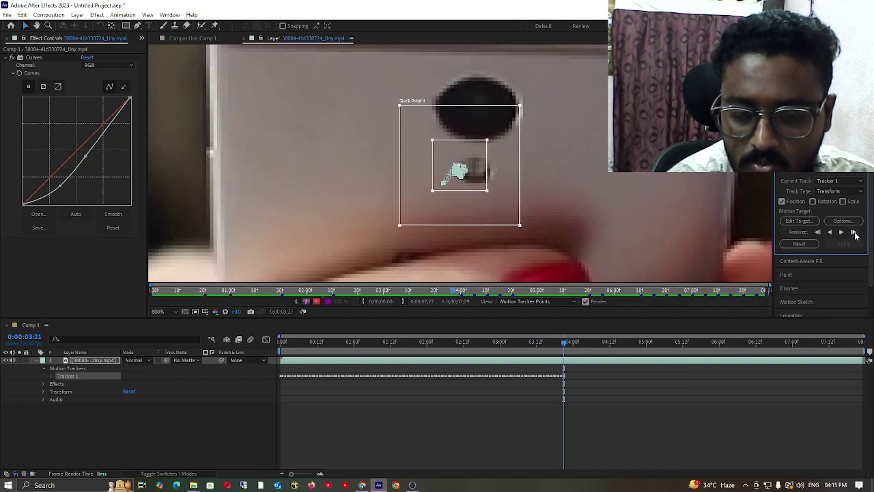
left_click(854, 233)
left_click(854, 233)
left_click(854, 233)
left_click(853, 232)
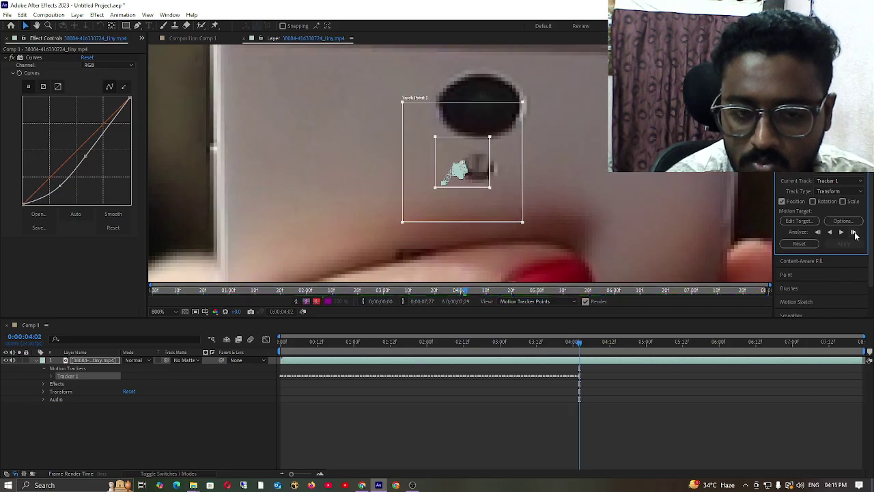
left_click(853, 233)
left_click(853, 233)
left_click(855, 233)
left_click(854, 233)
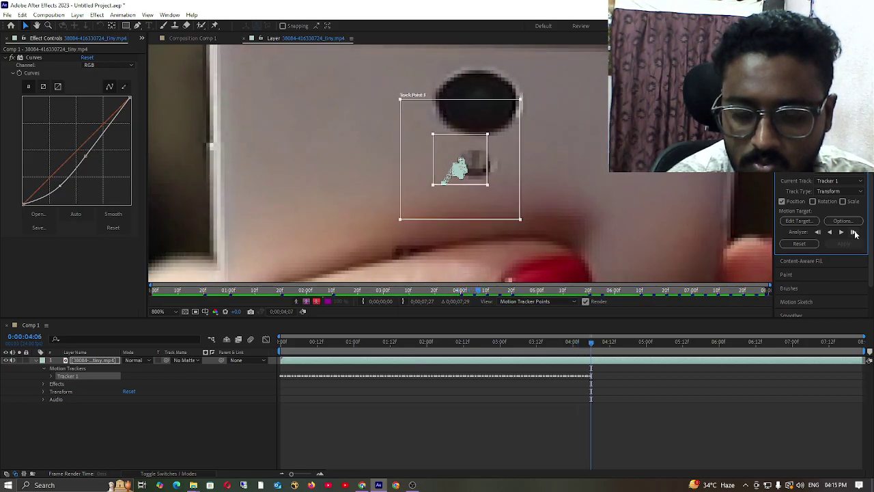
left_click(855, 233)
left_click(854, 233)
left_click(855, 234)
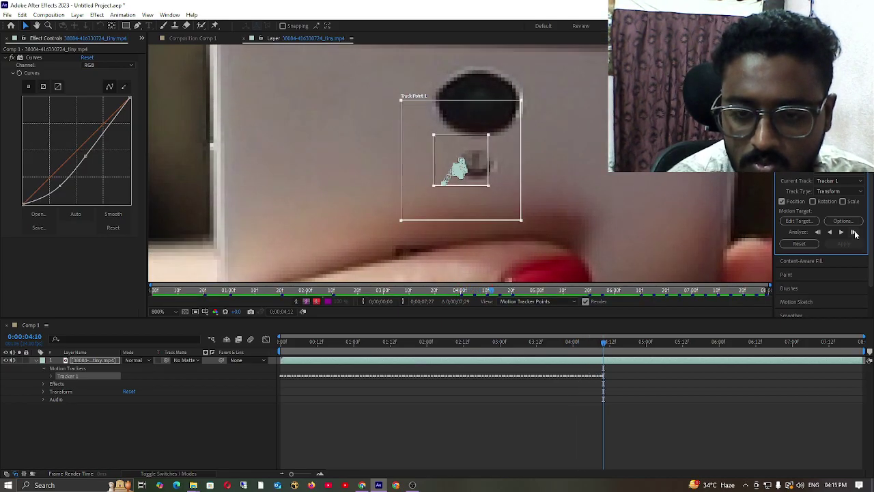
left_click(855, 233)
left_click(855, 233)
left_click(855, 233)
left_click(855, 233)
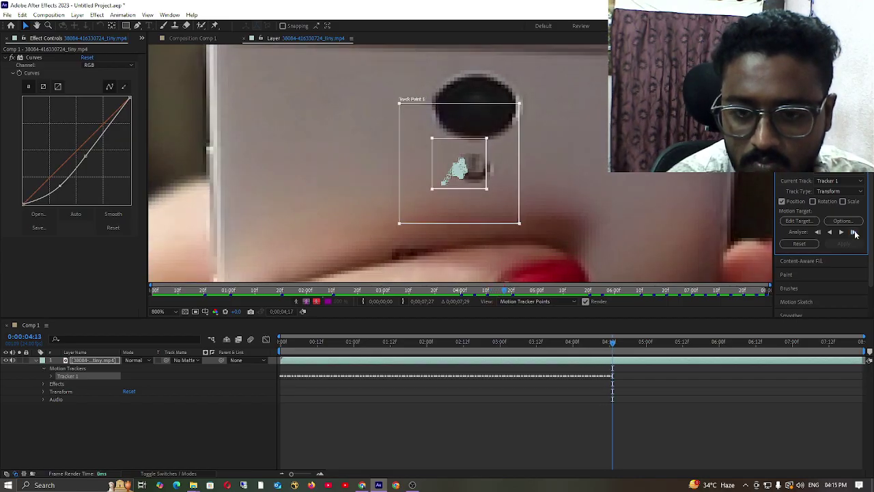
left_click(855, 233)
left_click(855, 234)
left_click(855, 234)
left_click(855, 233)
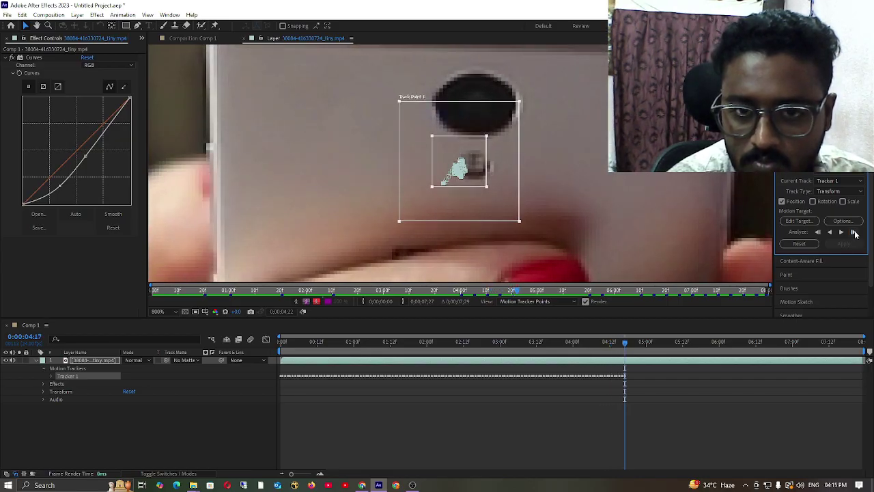
left_click(855, 233)
left_click(854, 233)
left_click(855, 233)
left_click(855, 233)
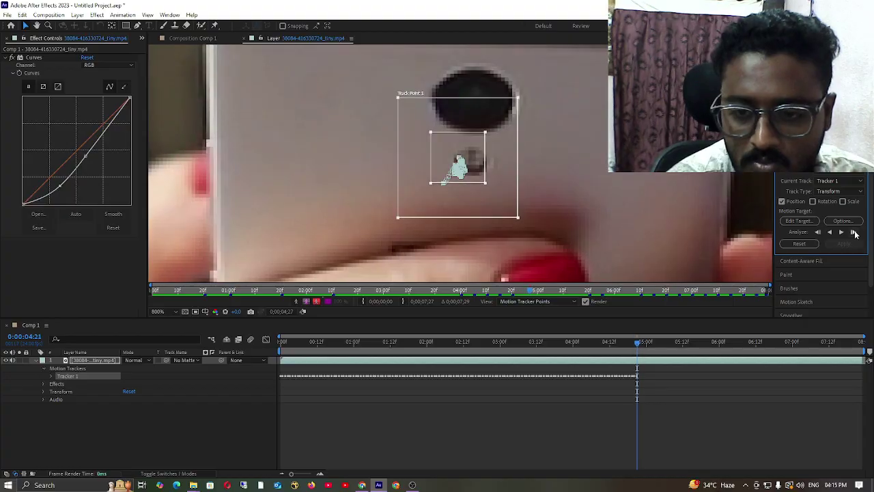
left_click(855, 234)
left_click(855, 233)
left_click(855, 234)
left_click(854, 233)
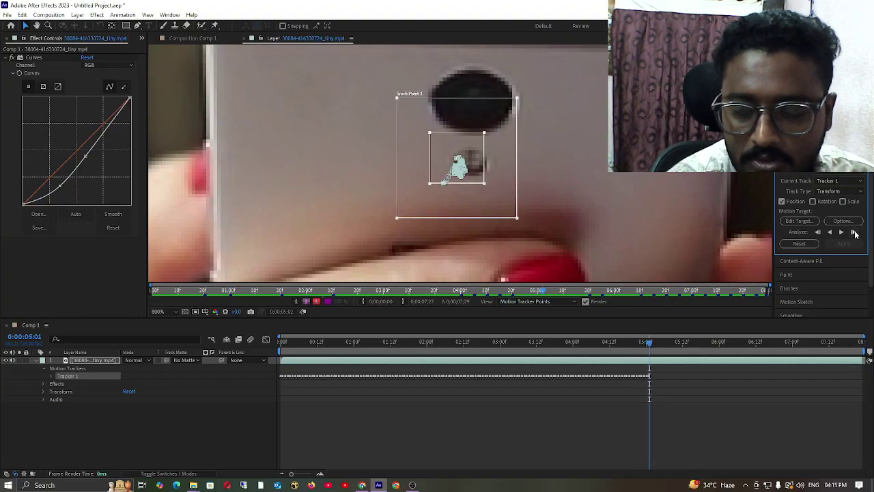
left_click(854, 233)
left_click(855, 233)
left_click(855, 233)
left_click(855, 233)
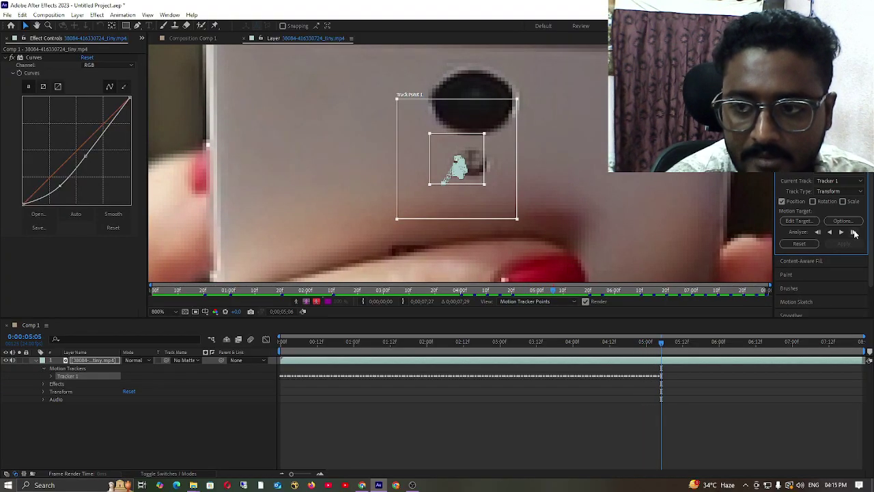
left_click(855, 233)
left_click(855, 233)
left_click(855, 234)
left_click(855, 233)
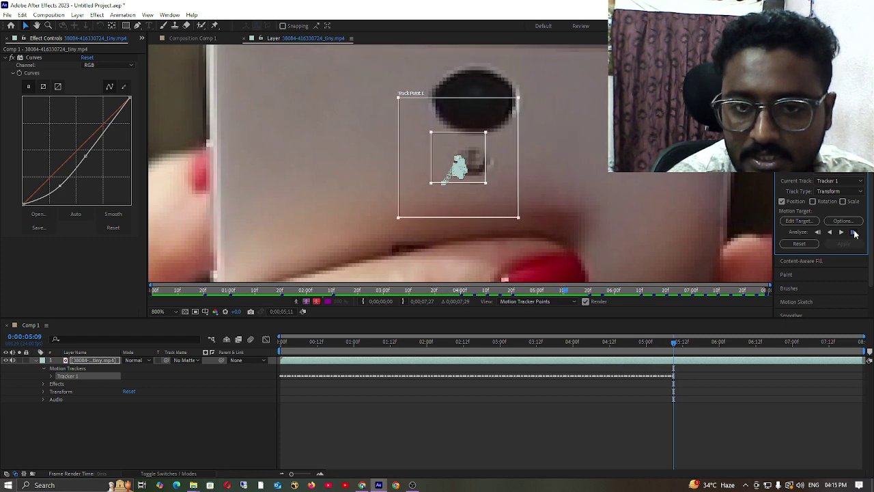
- Analyze the track point's motion forward one frame at a time from 0:00:05:09 to 0:00:06:15
left_click(855, 233)
left_click(855, 234)
left_click(855, 233)
left_click(855, 234)
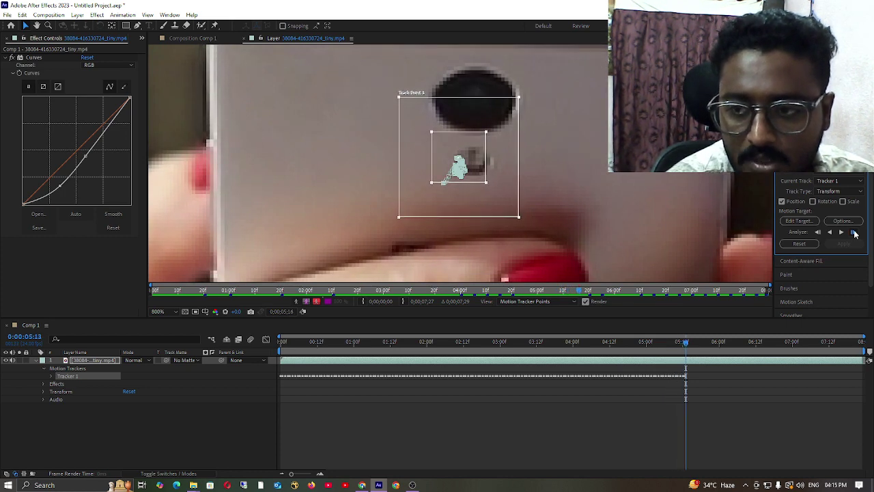
left_click(854, 233)
left_click(854, 233)
left_click(855, 233)
left_click(855, 233)
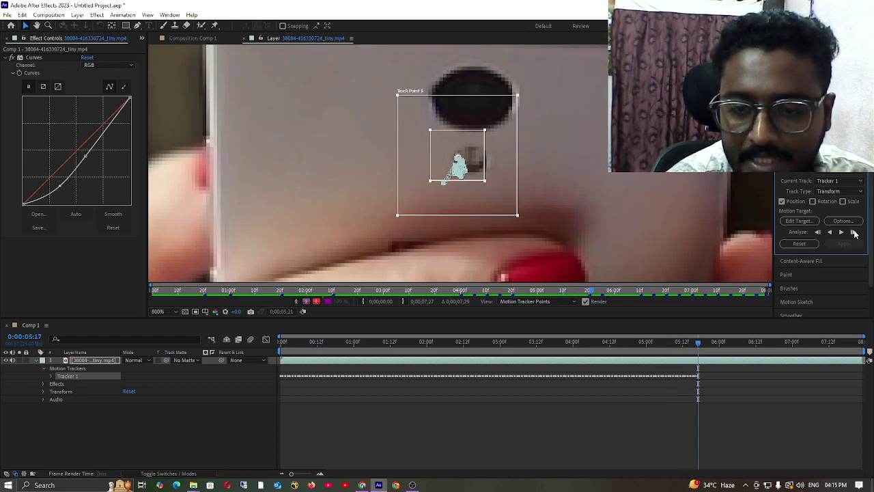
left_click(854, 233)
left_click(855, 234)
left_click(855, 234)
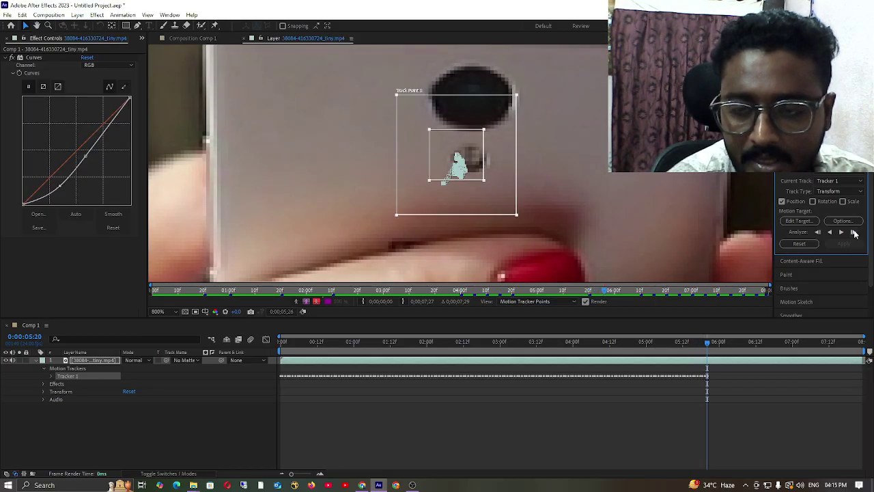
left_click(854, 234)
left_click(855, 234)
left_click(854, 234)
left_click(855, 233)
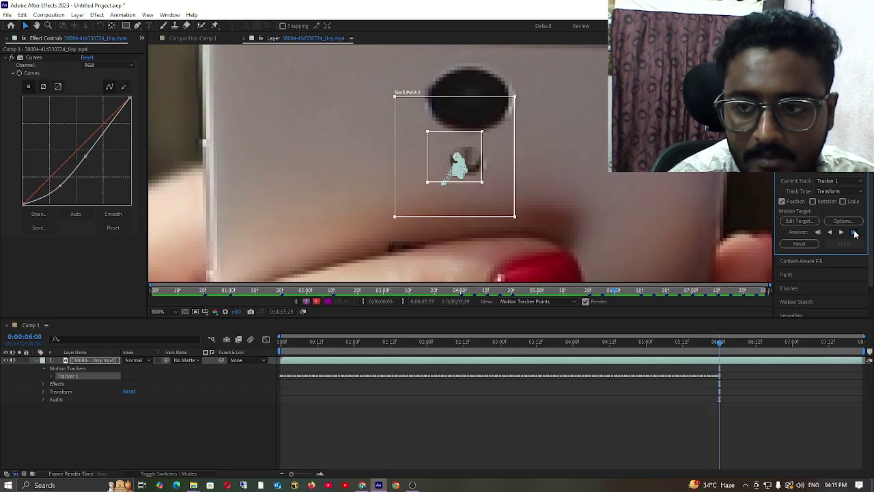
left_click(855, 234)
left_click(855, 233)
left_click(855, 234)
left_click(855, 234)
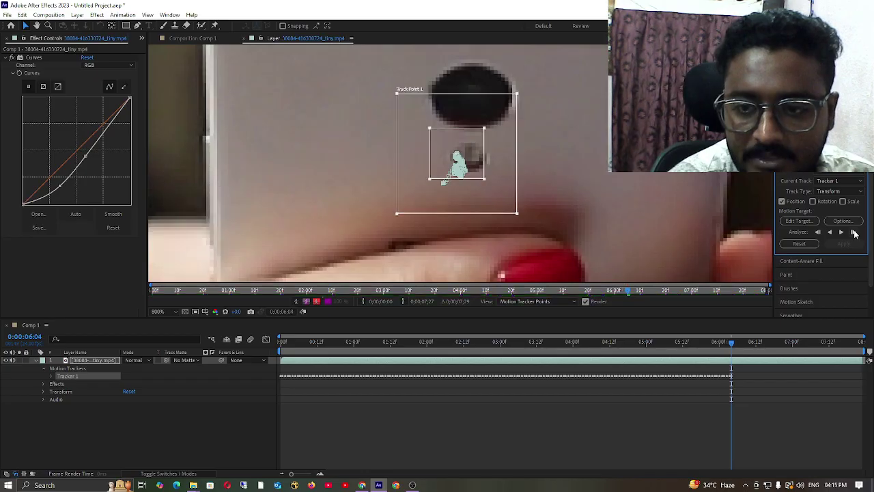
left_click(854, 233)
left_click(855, 233)
left_click(855, 233)
left_click(855, 233)
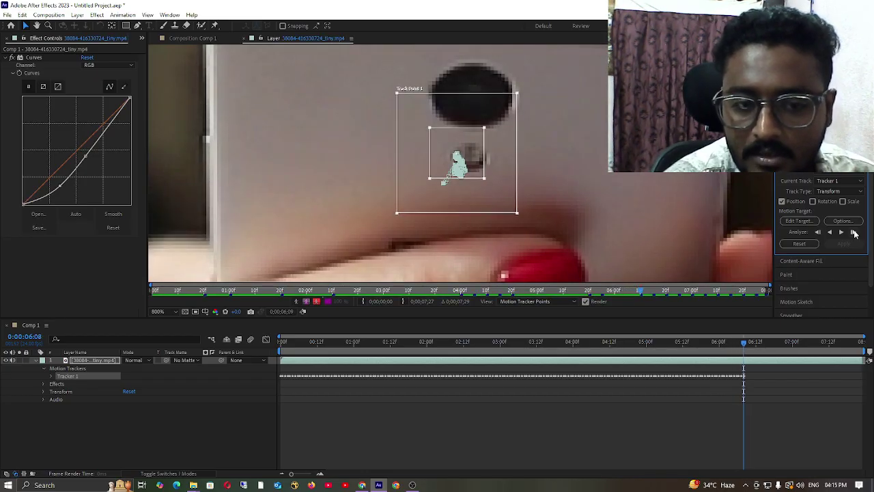
left_click(855, 234)
left_click(855, 233)
left_click(854, 234)
left_click(855, 233)
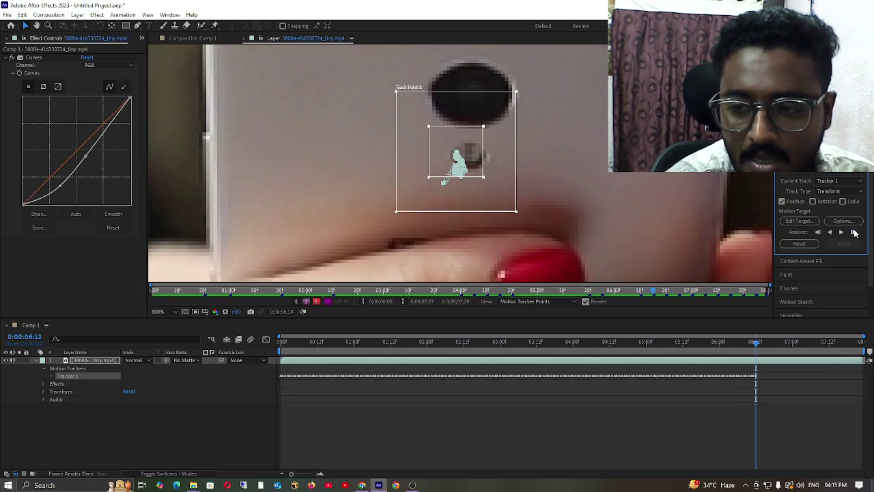
left_click(855, 233)
left_click(854, 234)
left_click(855, 234)
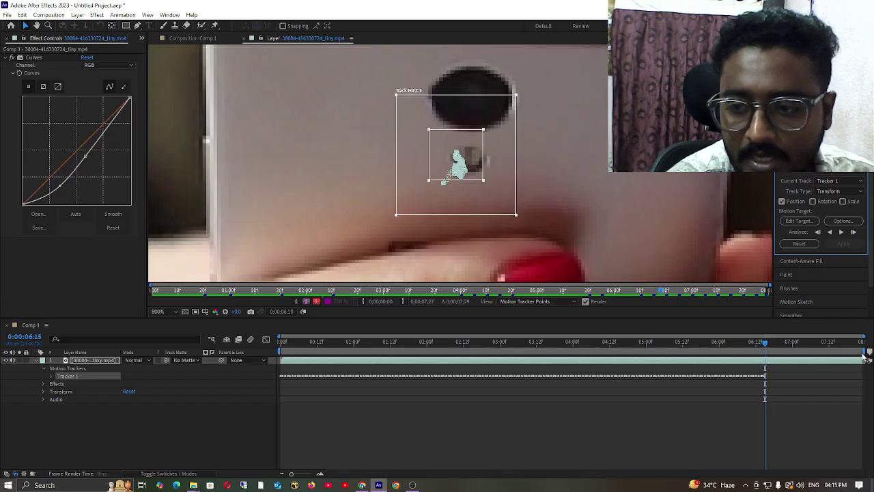
- Shorten the work area to end just after 0:00:06:15 and trim the composition to it
left_click_drag(864, 351, 774, 359)
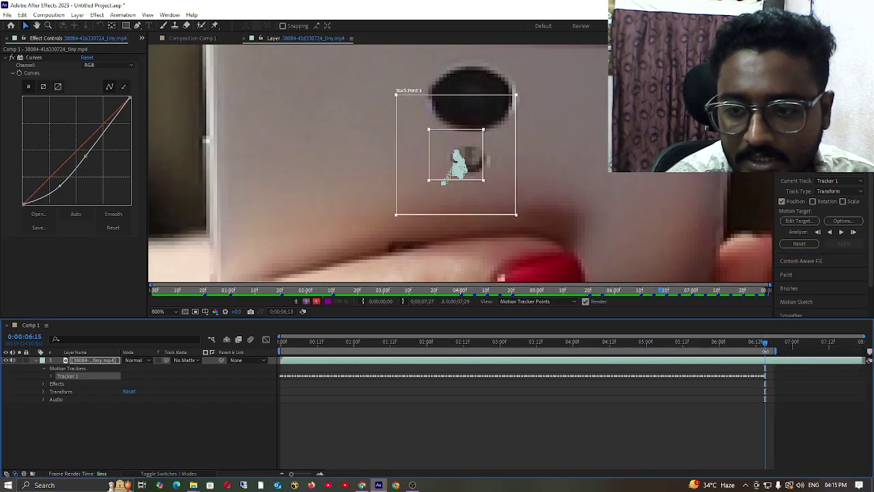
right_click(768, 353)
left_click(799, 376)
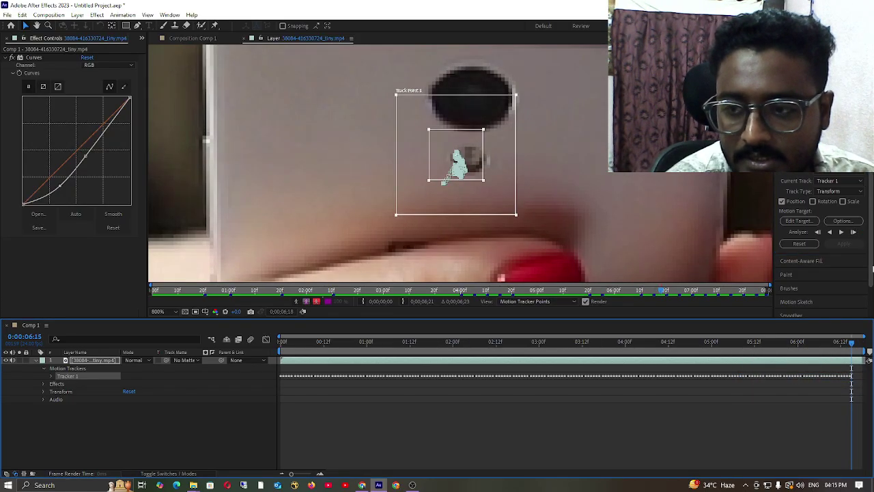
- Analyze the last remaining frames of the trimmed composition one at a time, up to 0:00:06:18
left_click(853, 233)
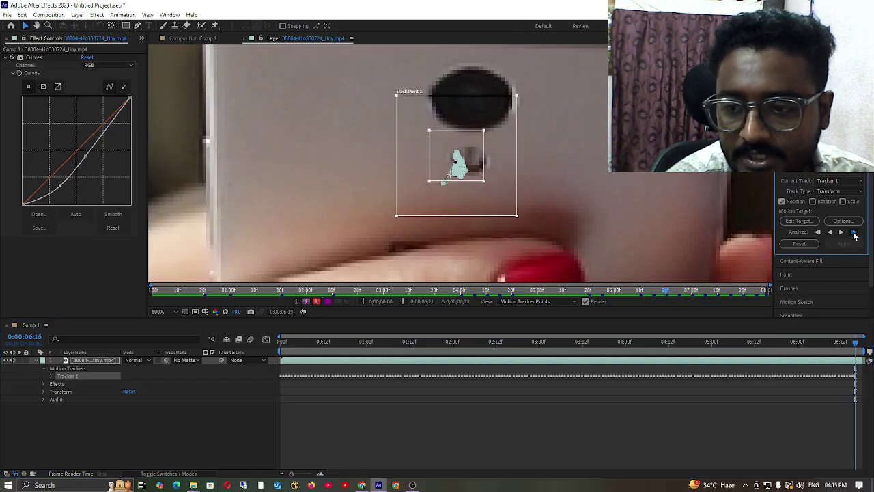
left_click(853, 232)
left_click(854, 234)
- Scrub back to 0:00:01:18 to check the track, and add a 3840 × 2160 px solid above the phone clip
left_click(840, 347)
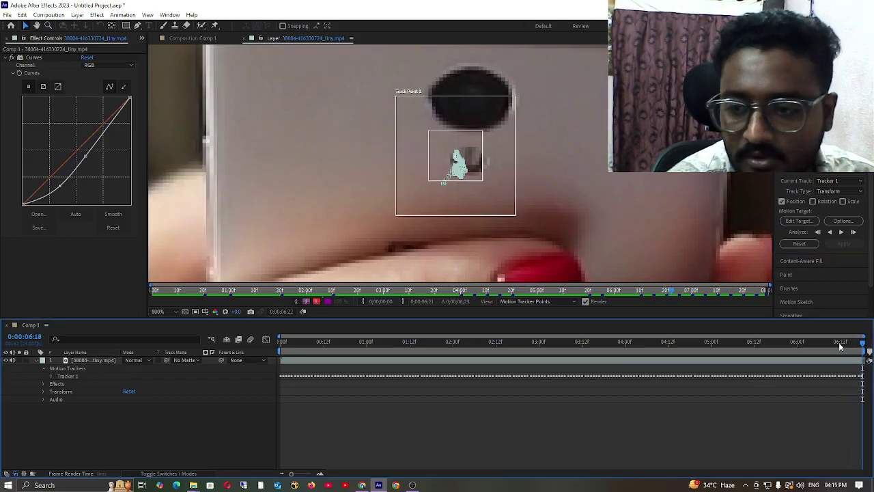
left_click_drag(863, 347, 368, 360)
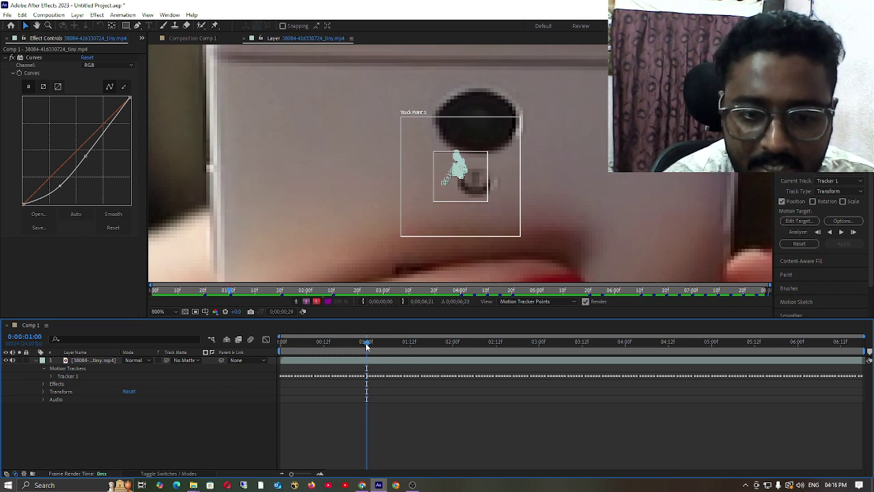
left_click_drag(367, 347, 430, 389)
right_click(103, 430)
mouse_move(144, 322)
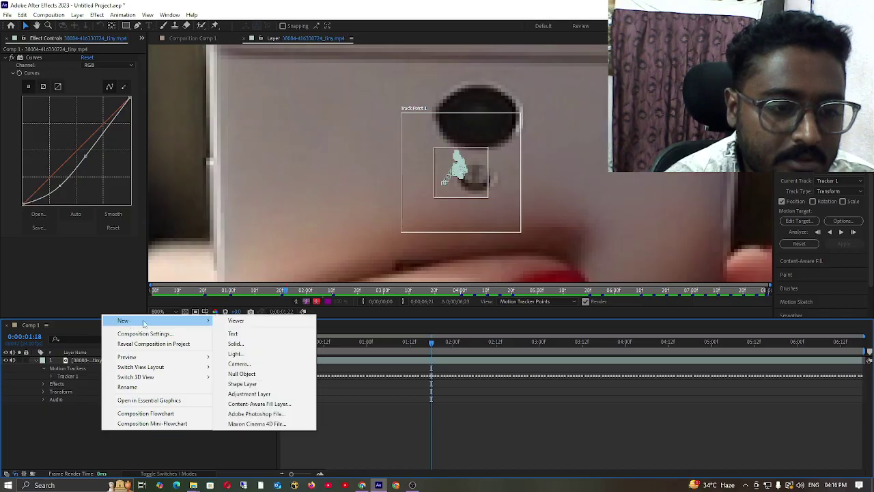
left_click(236, 343)
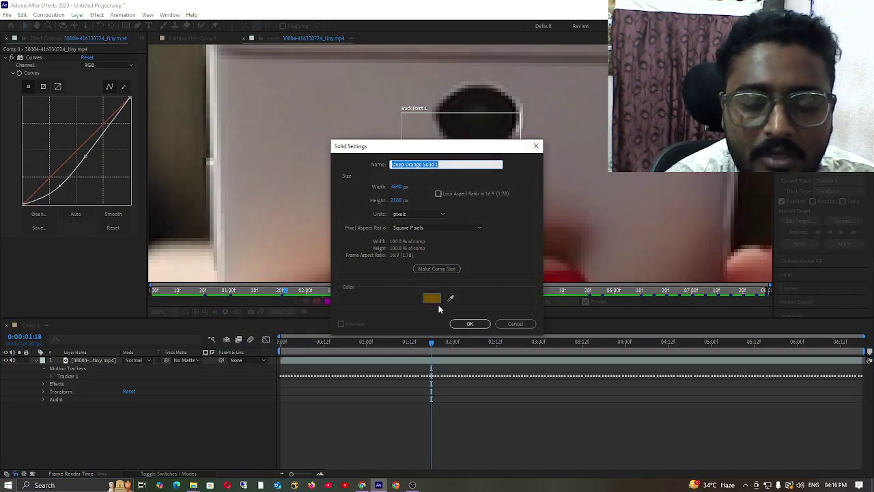
left_click(471, 324)
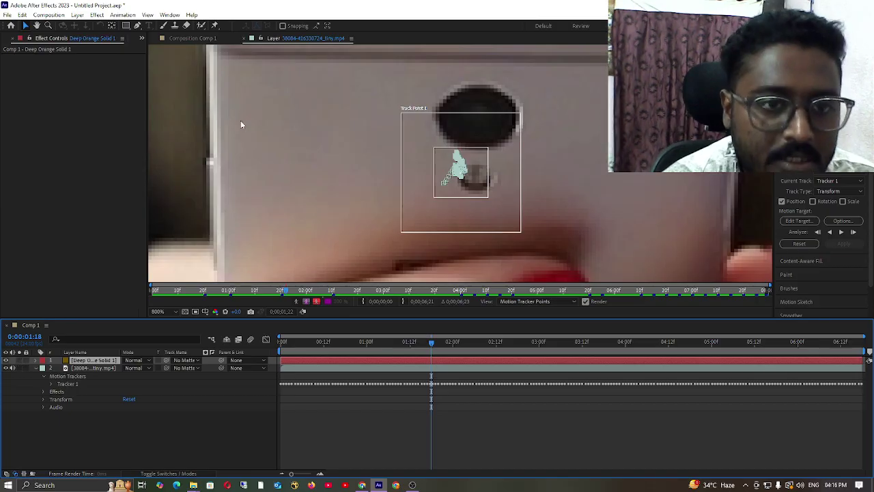
- Show the composition view and set the solid's scale to -3%, shrinking it to a small rectangle
scroll(279, 128, "down", 2)
key("comma")
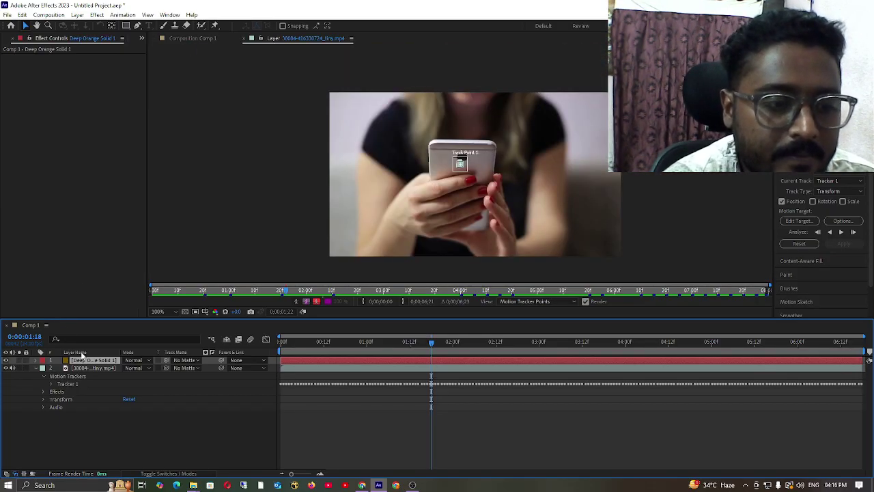
left_click(189, 39)
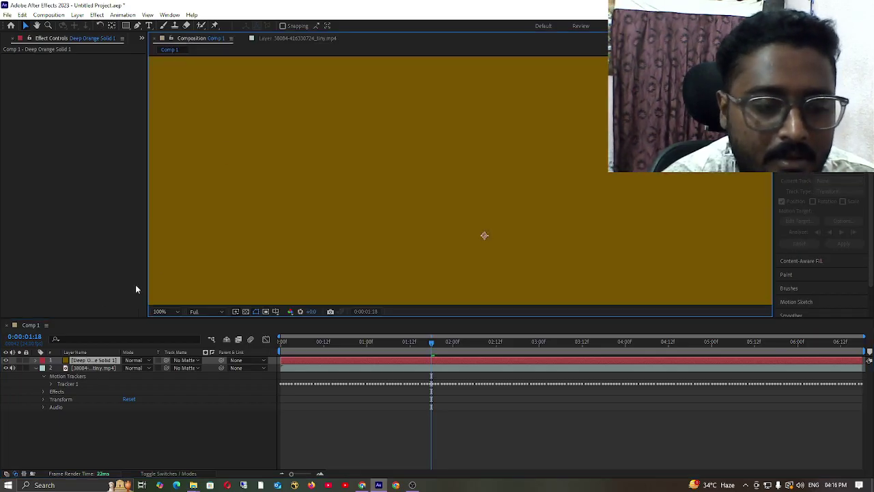
key("s")
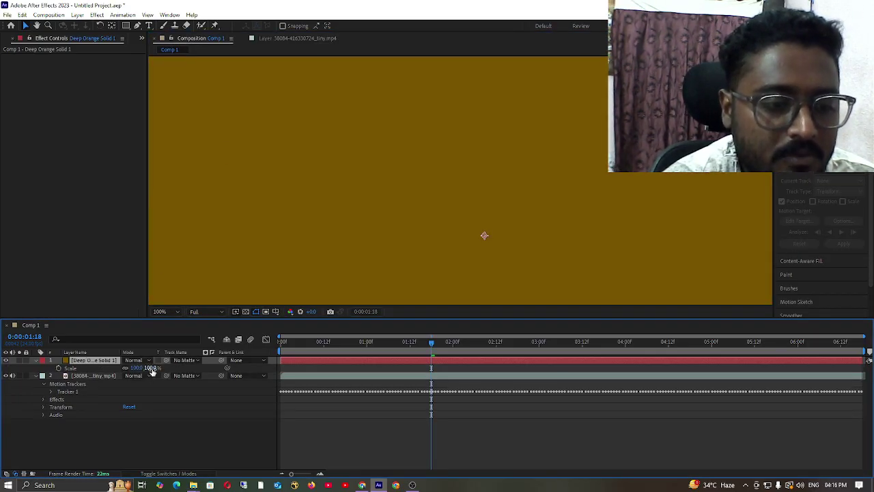
left_click_drag(152, 370, 111, 375)
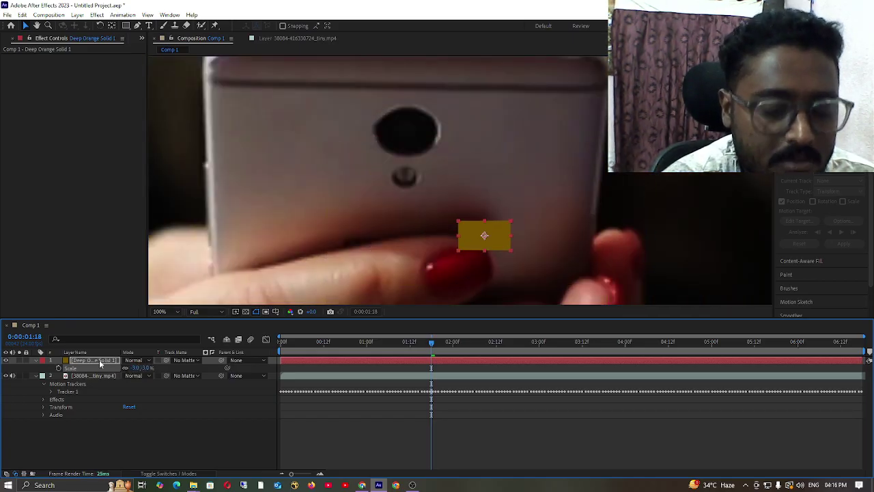
- At the first frame, move the solid to position 1729, 966 so it covers the small spot below the camera lens
left_click(100, 361)
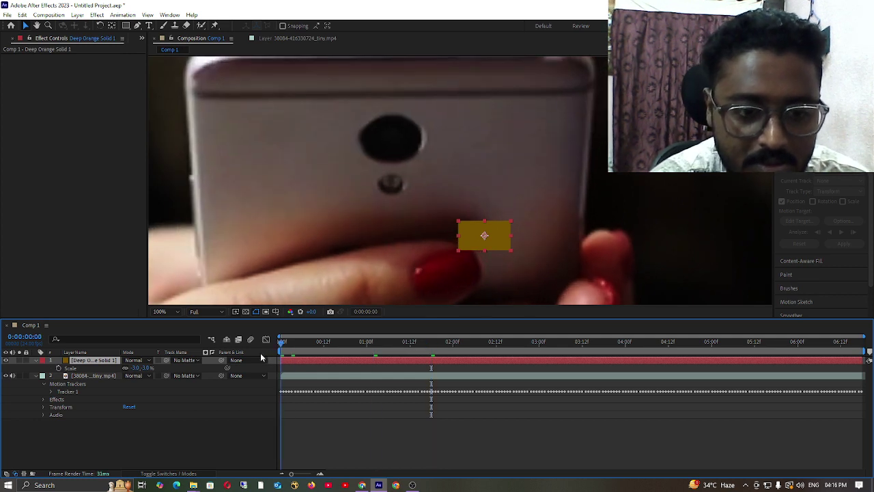
key("Home")
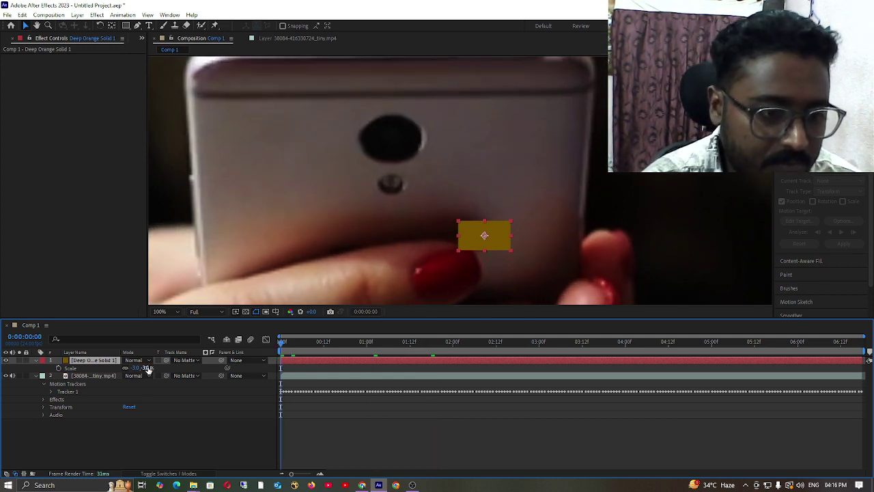
left_click_drag(154, 367, 42, 368)
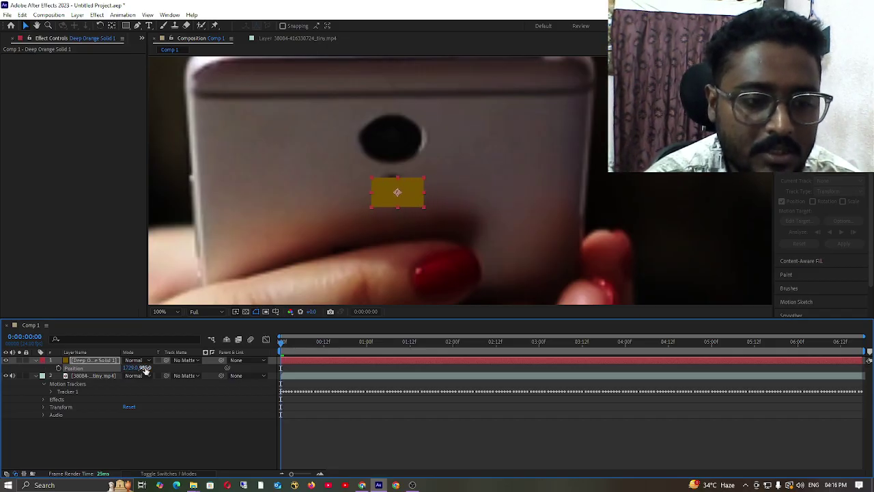
left_click_drag(146, 369, 139, 367)
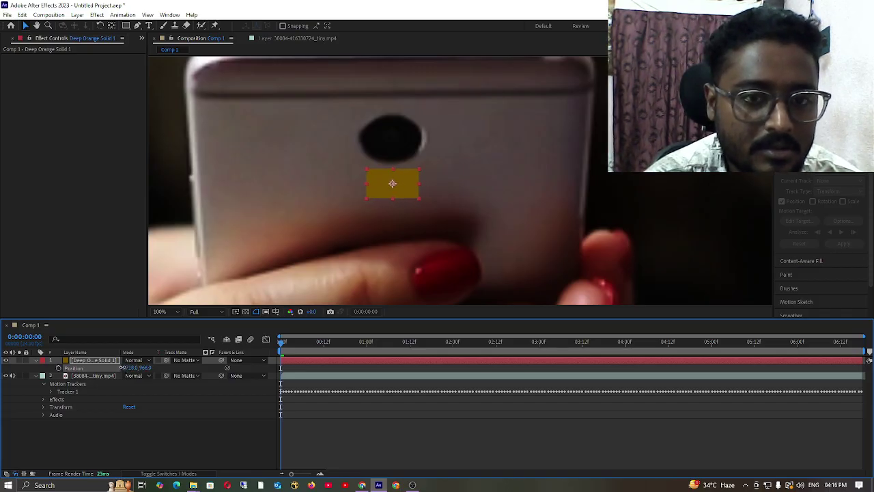
left_click(143, 425)
left_click(95, 361)
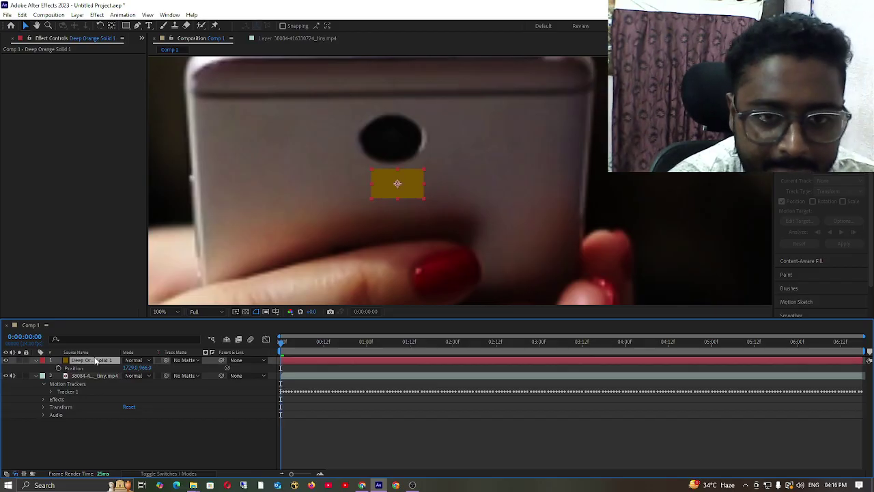
left_click(172, 424)
left_click(95, 362)
left_click(87, 430)
left_click(88, 364)
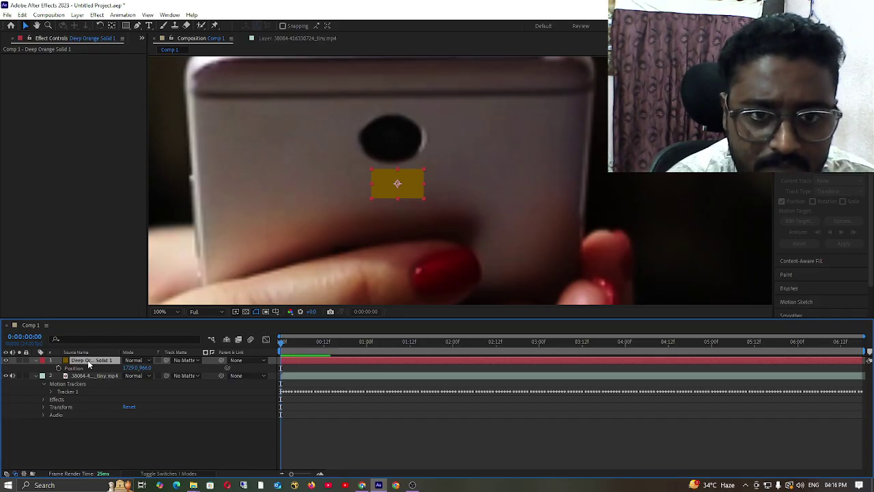
left_click(169, 447)
left_click(109, 363)
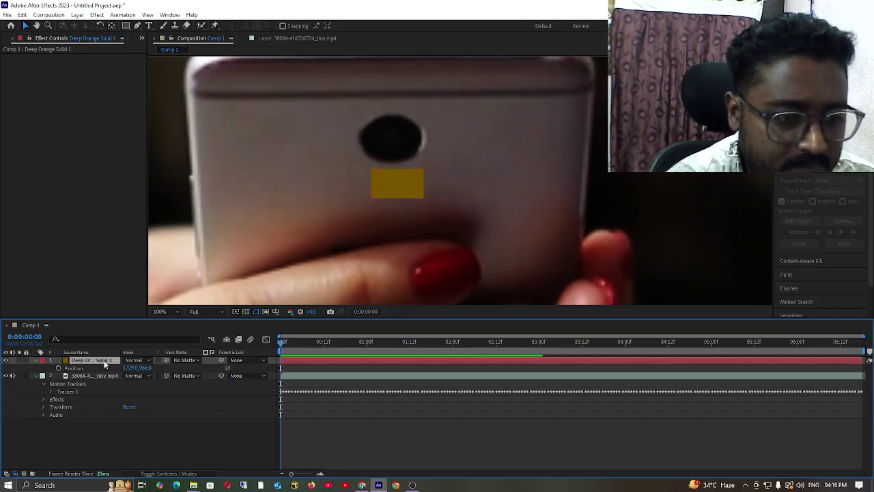
- Set Tracker 1's motion target to the Deep Orange Solid 1 layer and apply the tracked motion in X and Y
left_click(107, 380)
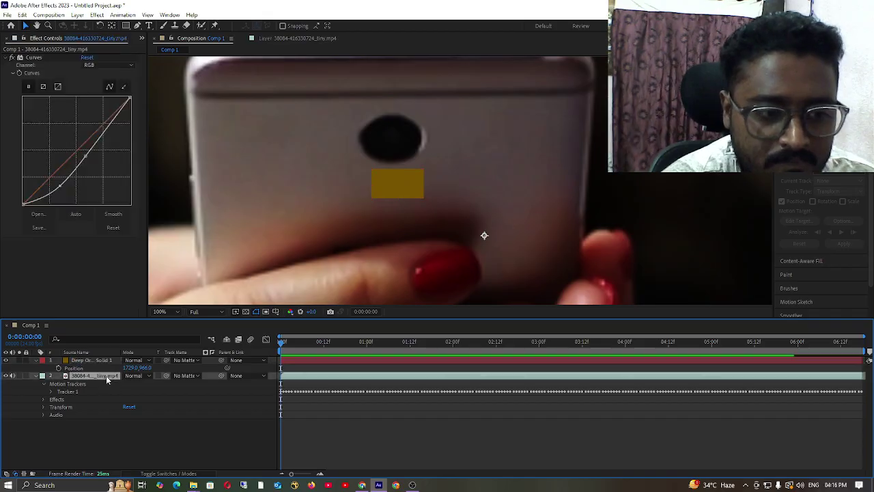
left_click(77, 392)
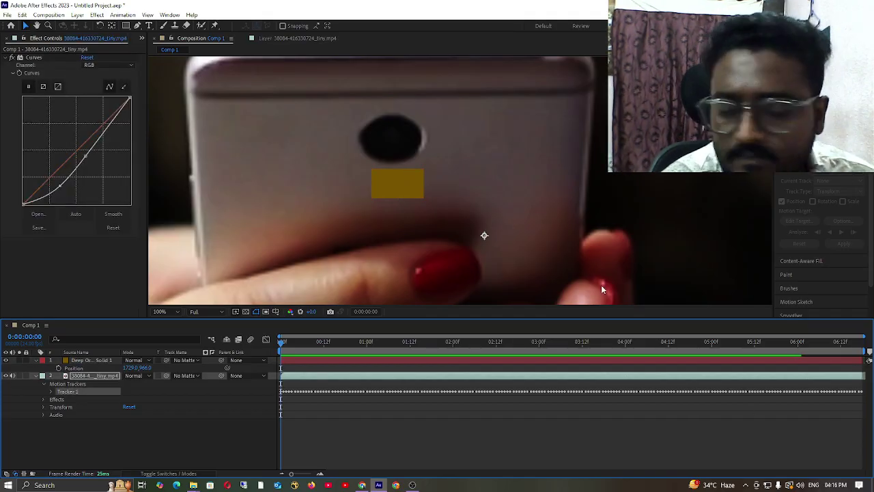
left_click(299, 39)
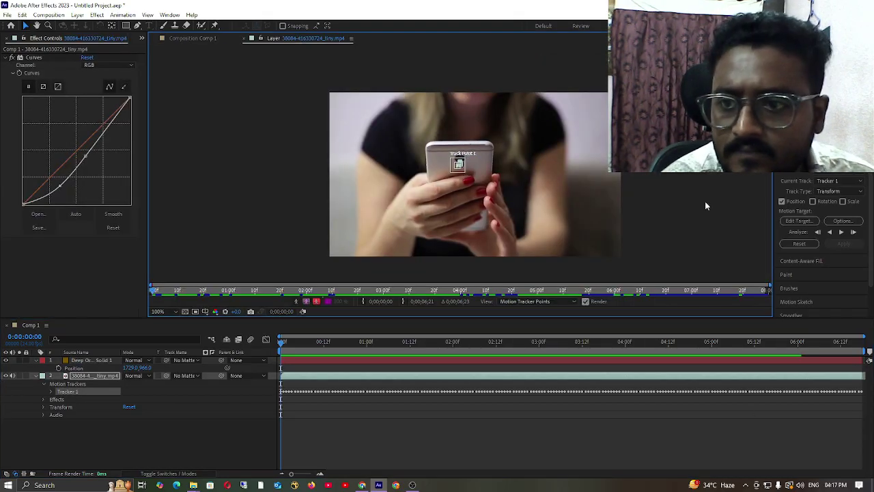
left_click(797, 221)
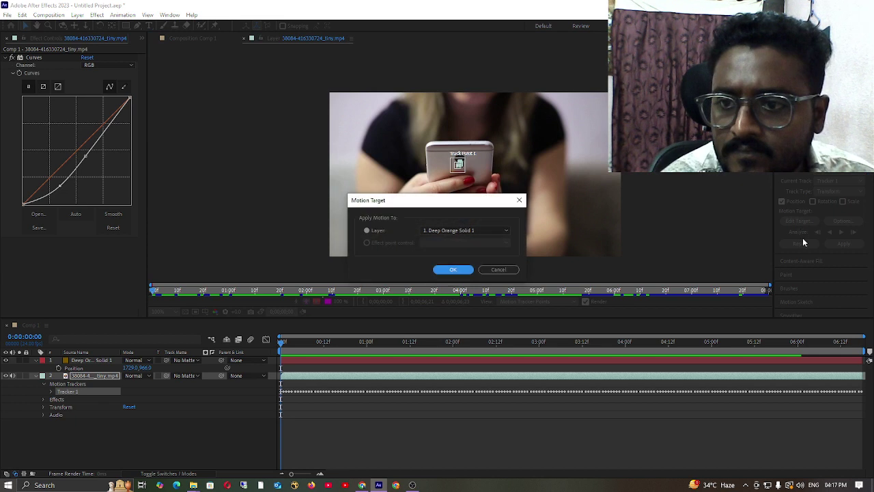
left_click(460, 235)
left_click(457, 242)
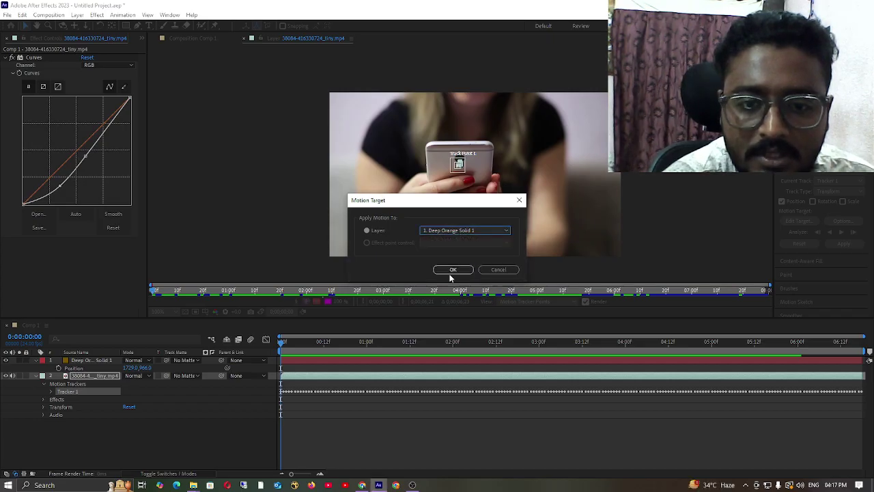
left_click(452, 272)
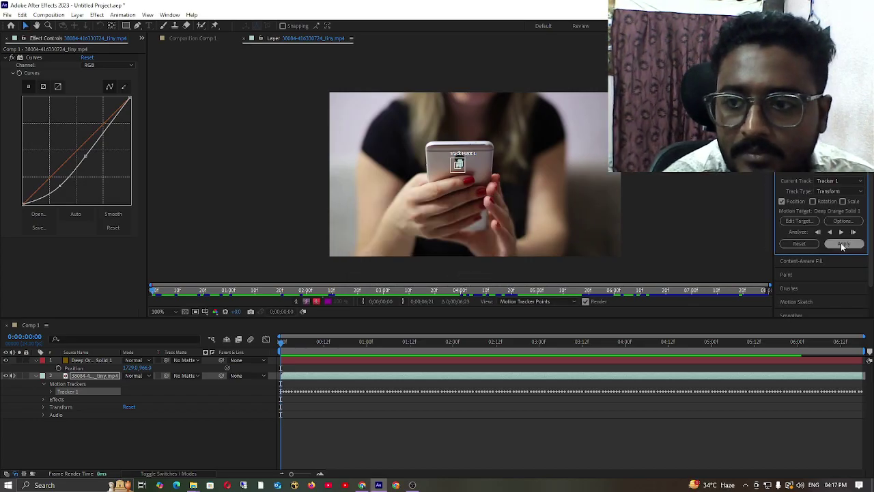
left_click(842, 245)
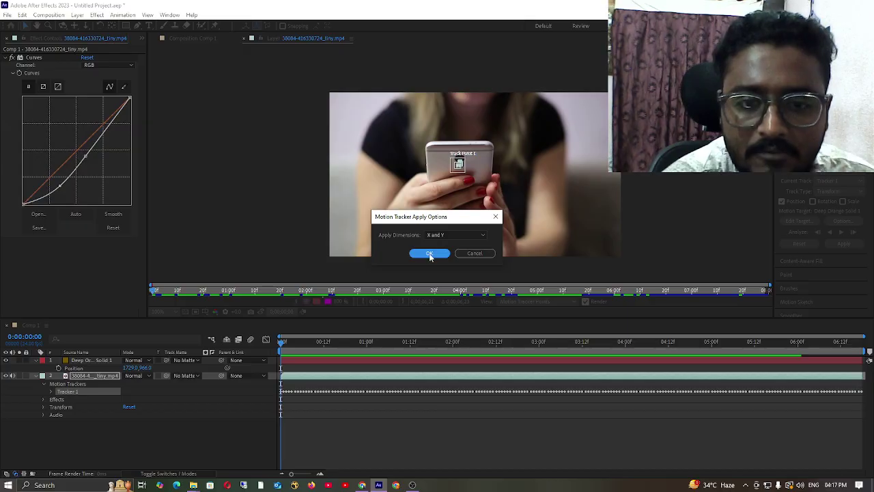
left_click(430, 253)
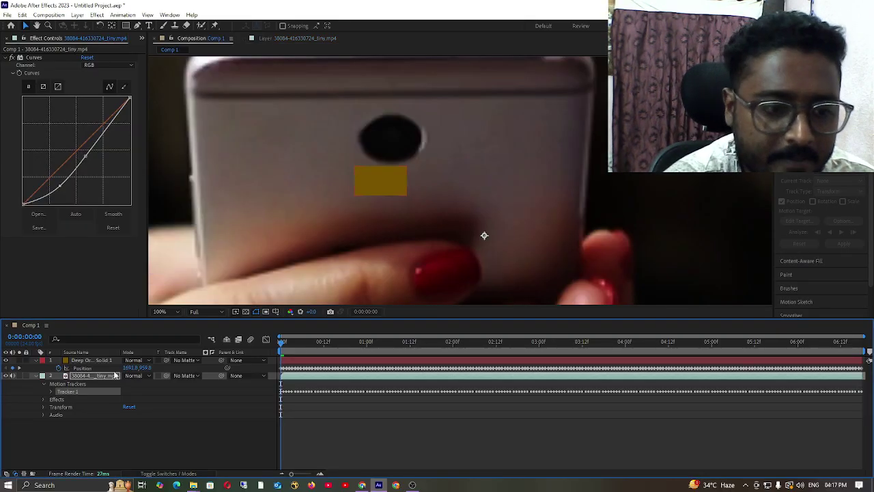
- Preview the playback of the tracked solid over the phone, both close up and with the whole frame in view
left_click(126, 387)
left_click(93, 361)
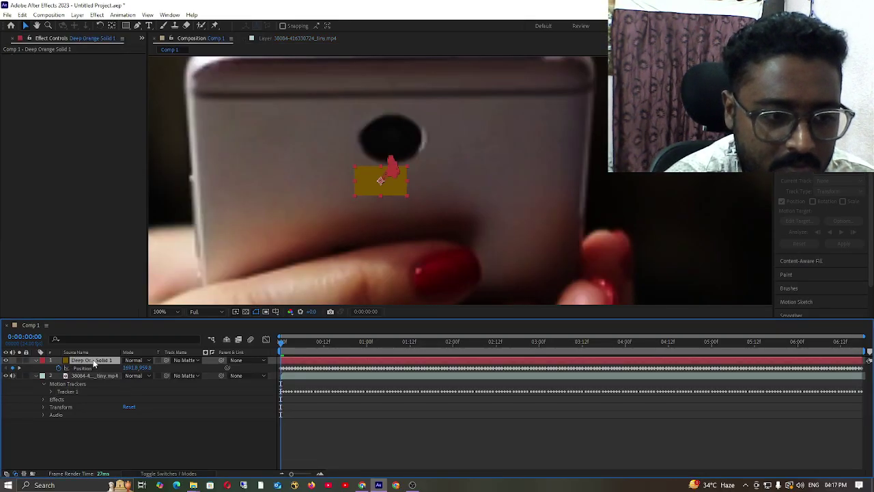
key("space")
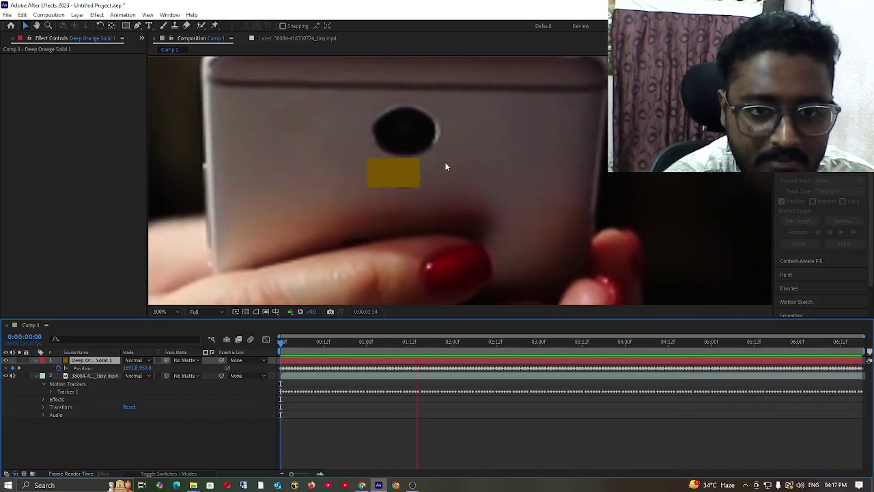
scroll(482, 157, "down", 6)
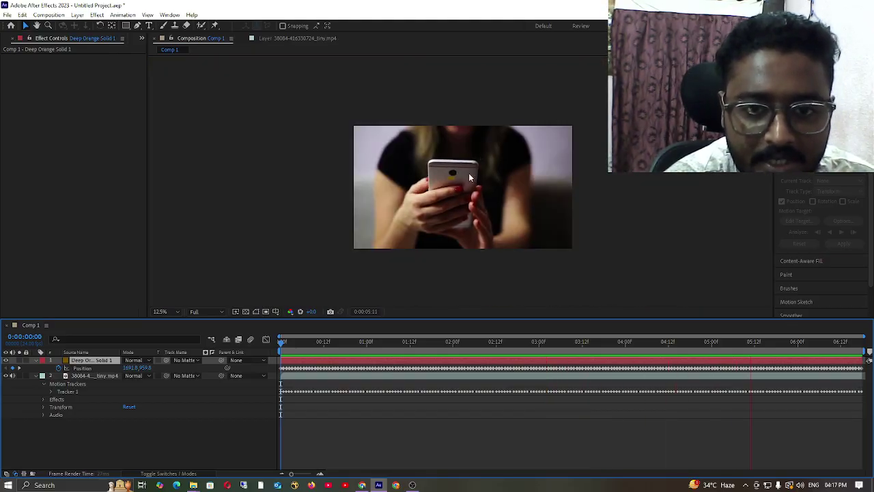
scroll(469, 178, "up", 1)
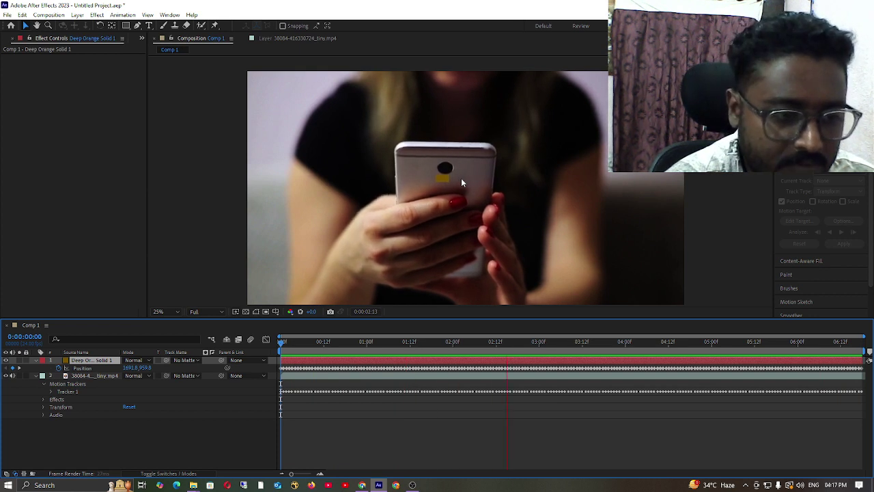
key("space")
- Hide the Deep Orange Solid 1 layer and add a text layer reading "tracker"
left_click(101, 434)
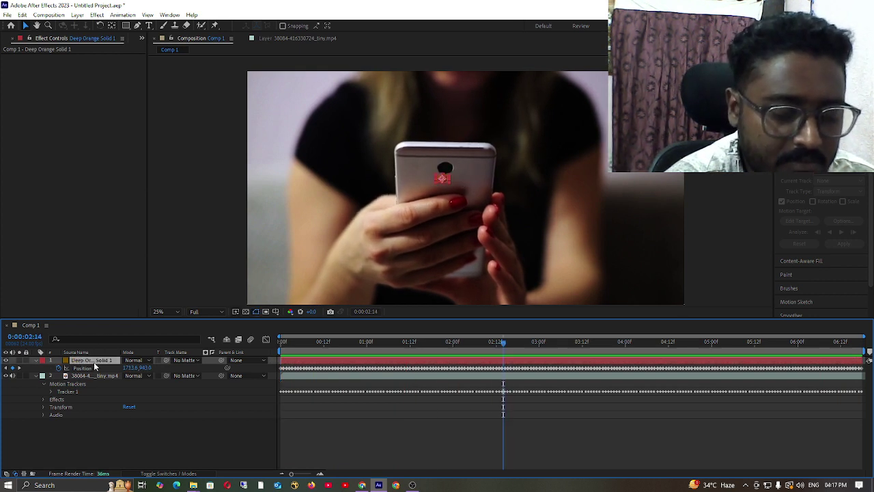
left_click(94, 361)
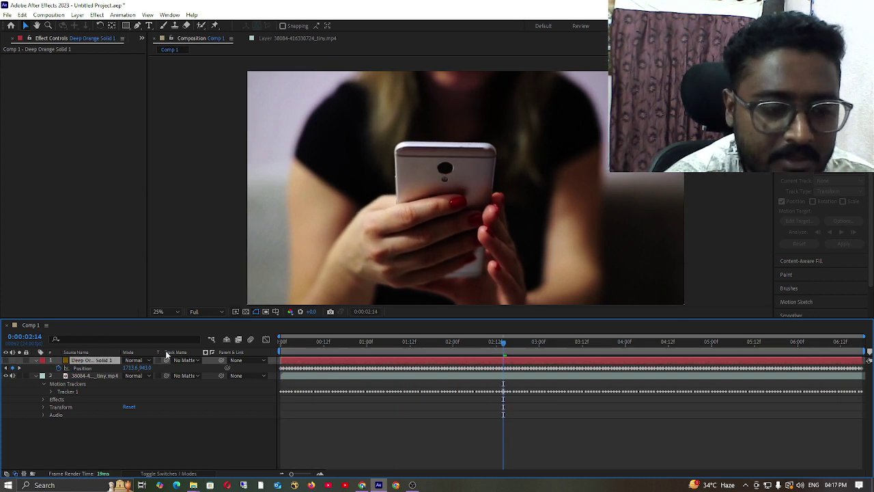
right_click(85, 443)
mouse_move(134, 335)
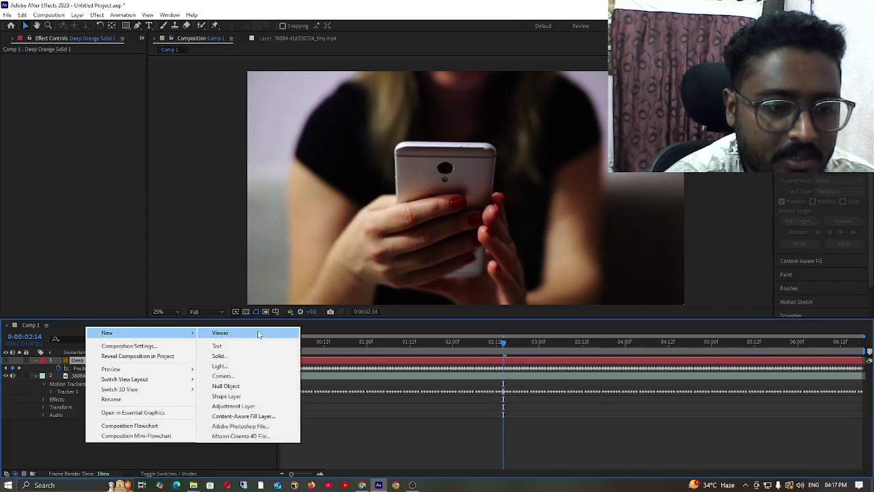
left_click(252, 344)
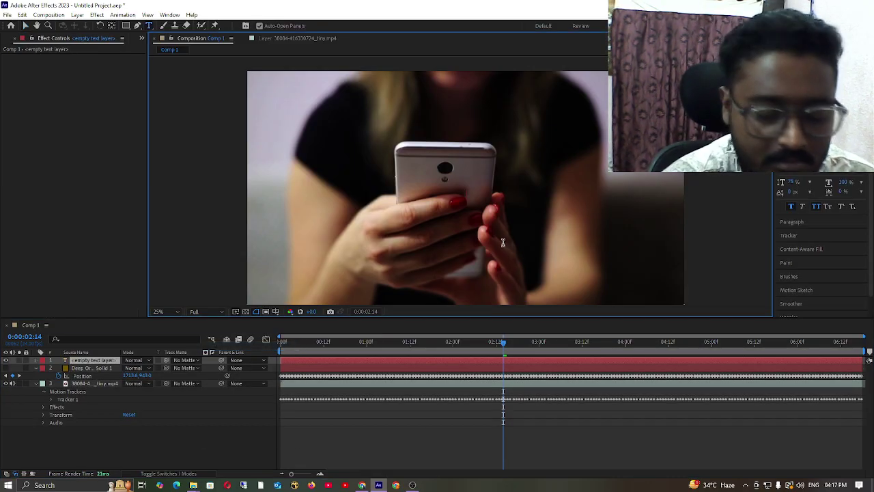
type("tra")
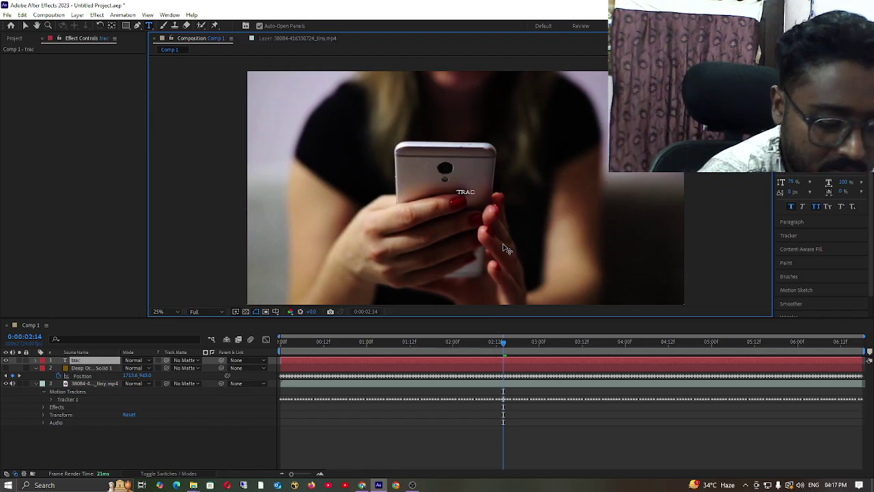
type("cker")
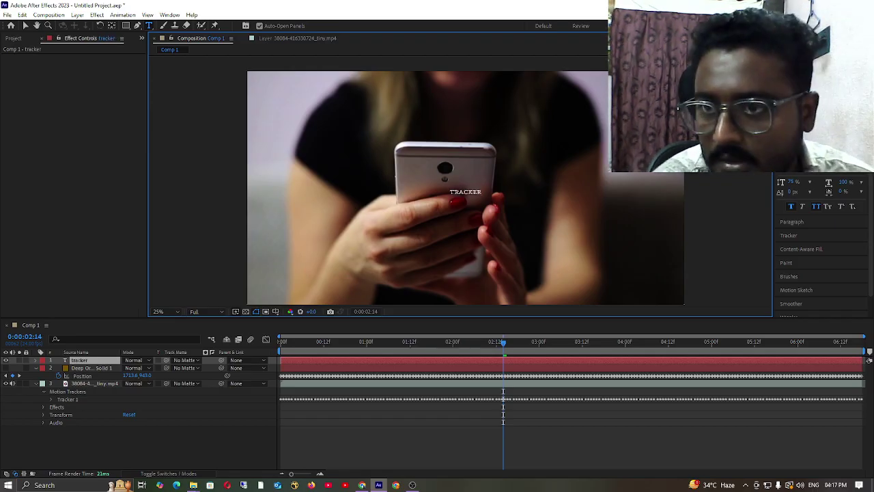
- Find the Drop Shadow effect by searching for "drop" and apply it to the tracker text
left_click(787, 85)
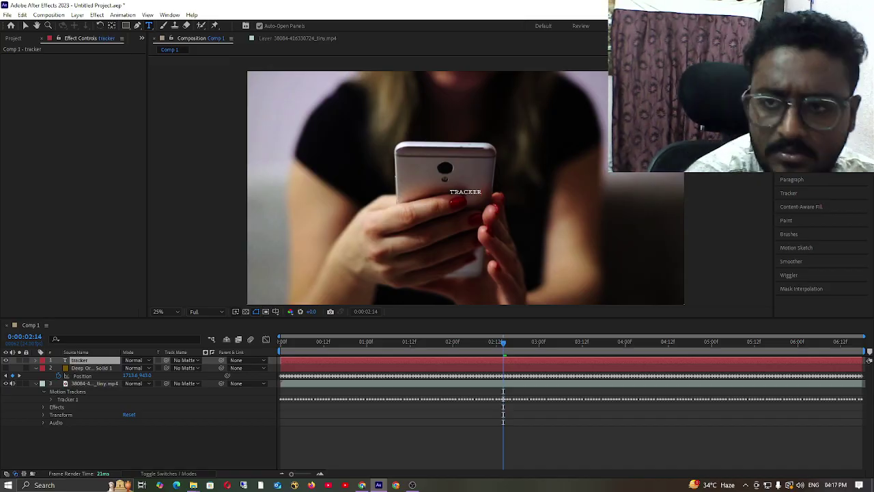
type("dr")
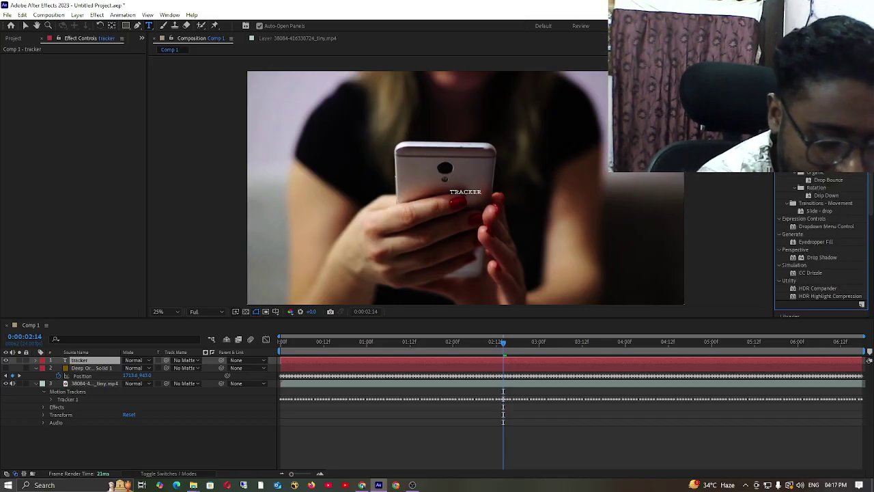
type("op")
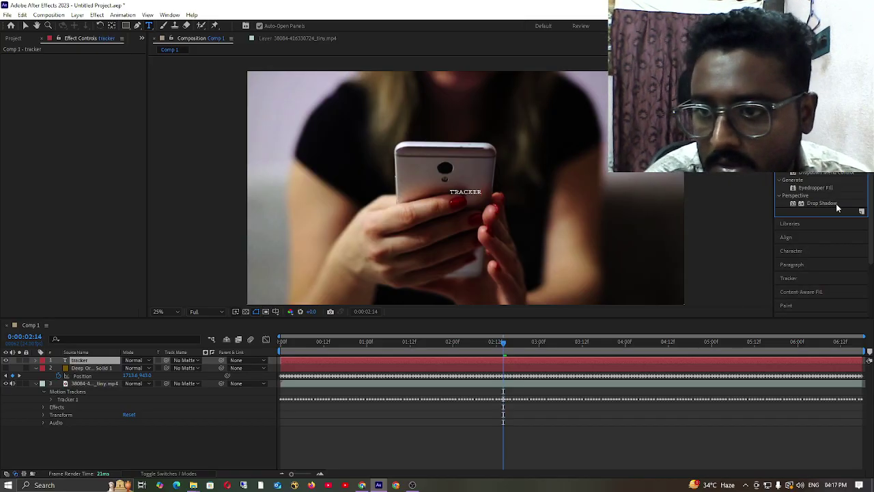
left_click_drag(838, 208, 491, 202)
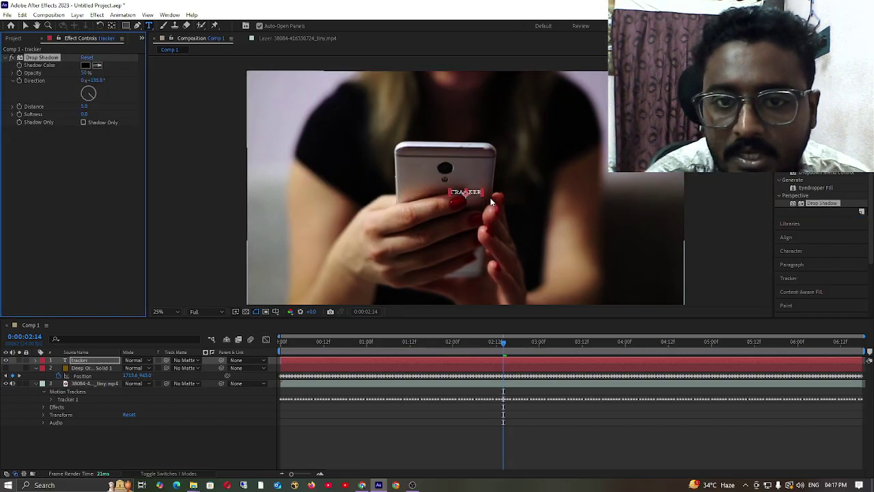
key("v")
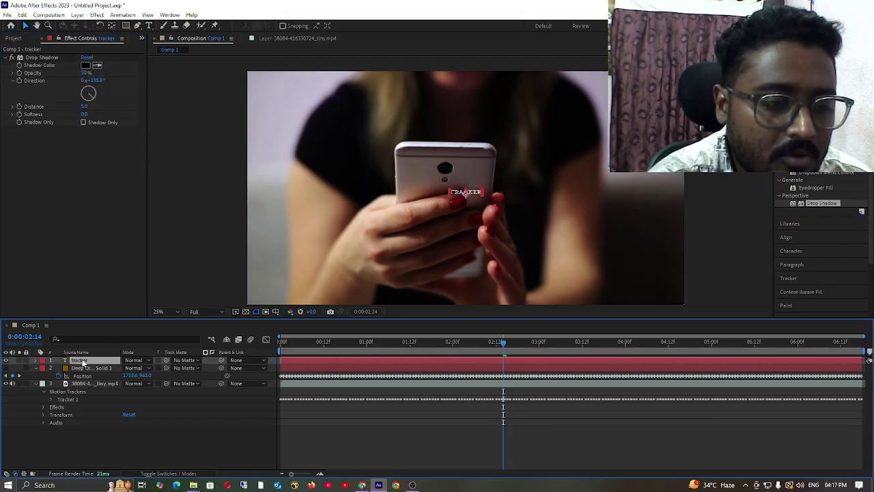
- Set the tracker text layer's scale to 235%
scroll(462, 192, "up", 4)
scroll(462, 192, "down", 1)
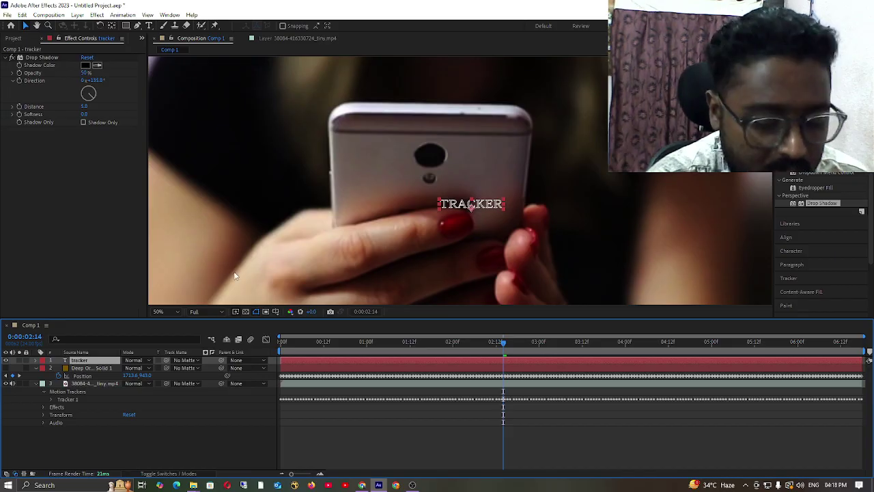
key("s")
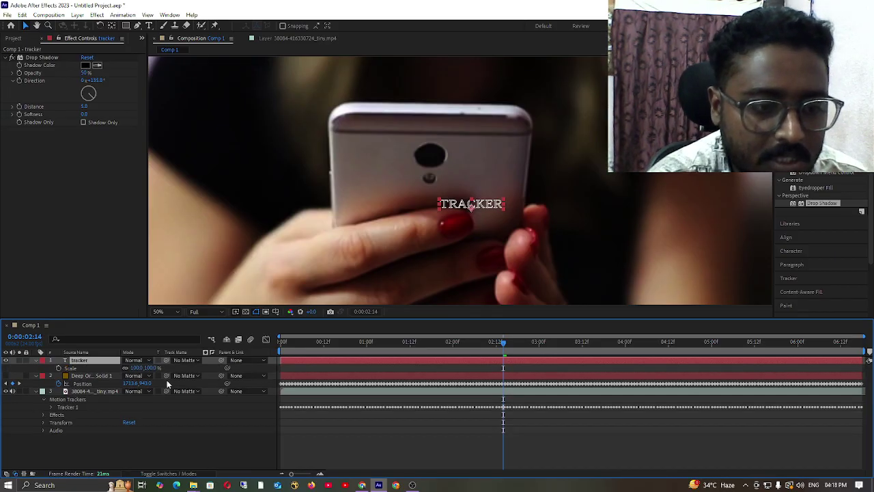
left_click_drag(137, 367, 217, 372)
left_click(98, 468)
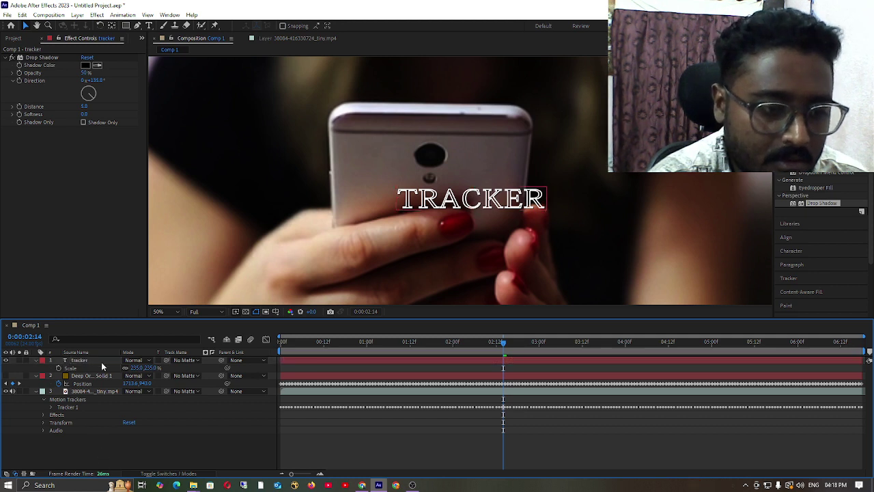
- Move the tracker text onto the phone's back below the camera lens, aligning it at the first frame to position 1760, 1006
left_click(101, 361)
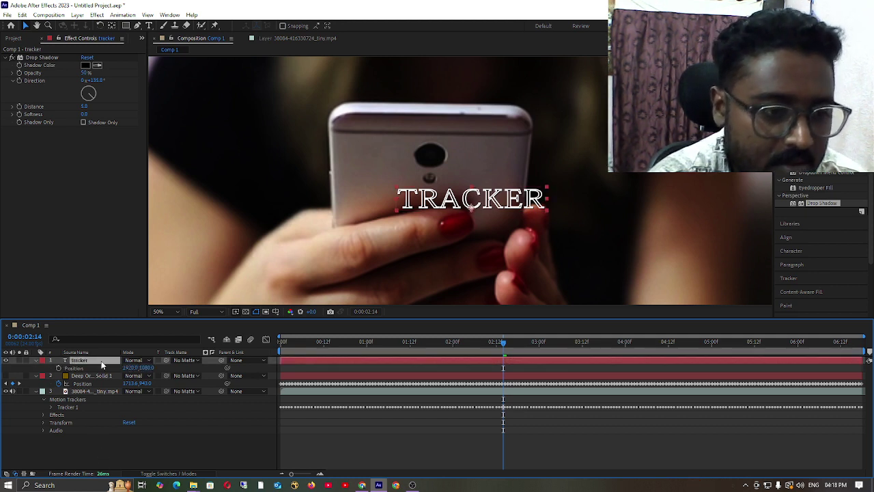
left_click_drag(147, 367, 60, 367)
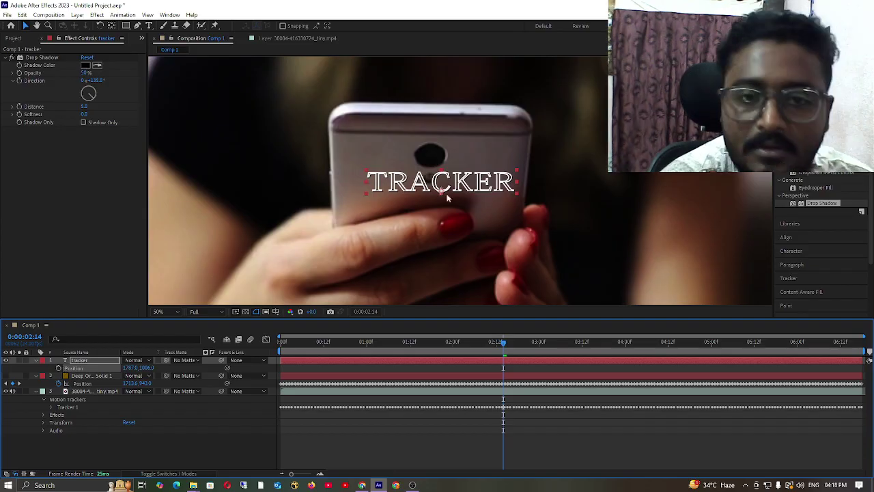
scroll(447, 197, "down", 2)
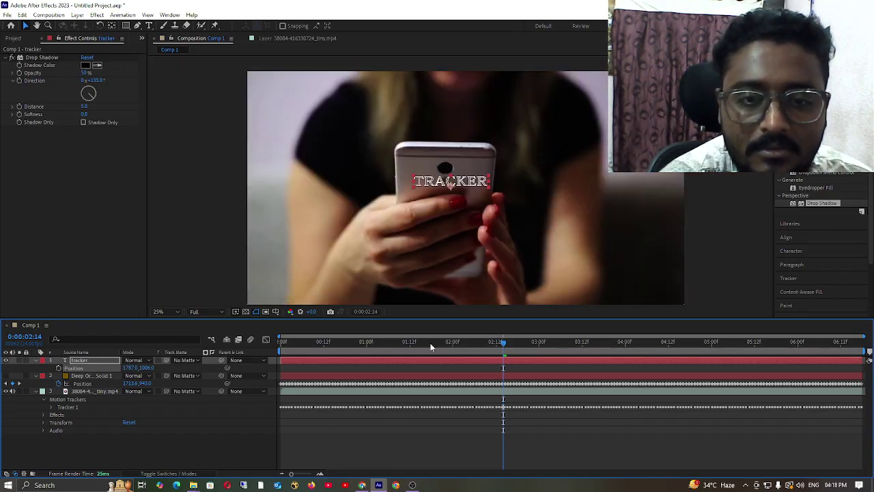
key("Home")
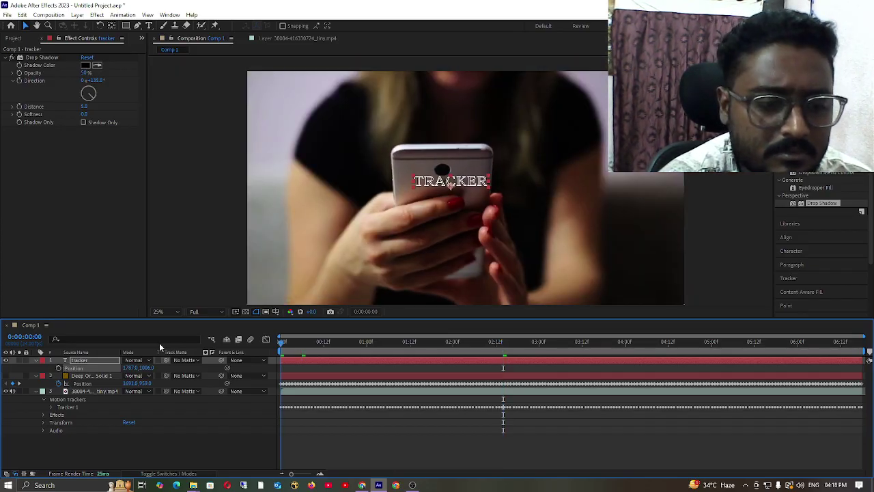
left_click_drag(128, 368, 114, 369)
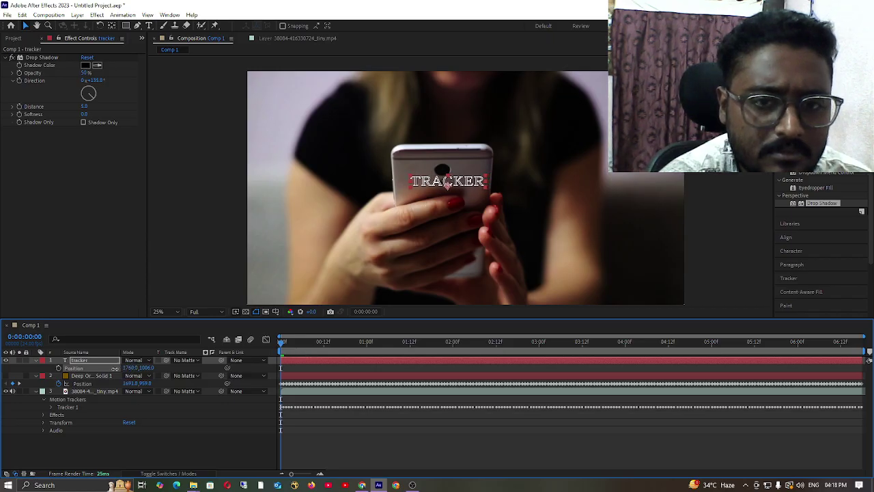
left_click(90, 445)
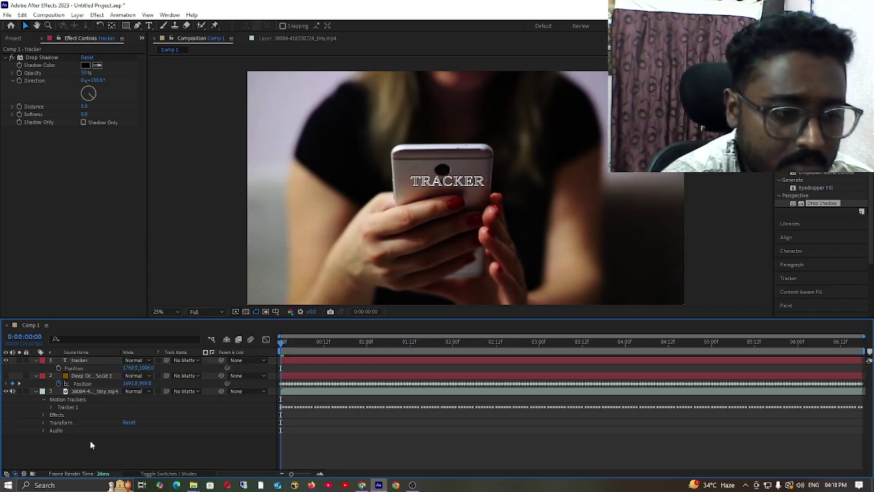
- Show the phone clip's layer view with Tracker 1 active in the tracker controls, and expand Track Point 1's properties
left_click(68, 407)
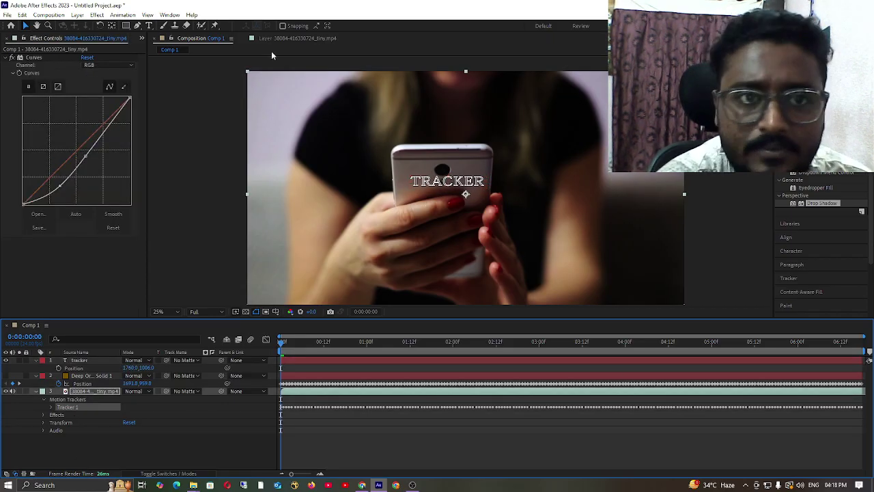
left_click(292, 39)
left_click(293, 41)
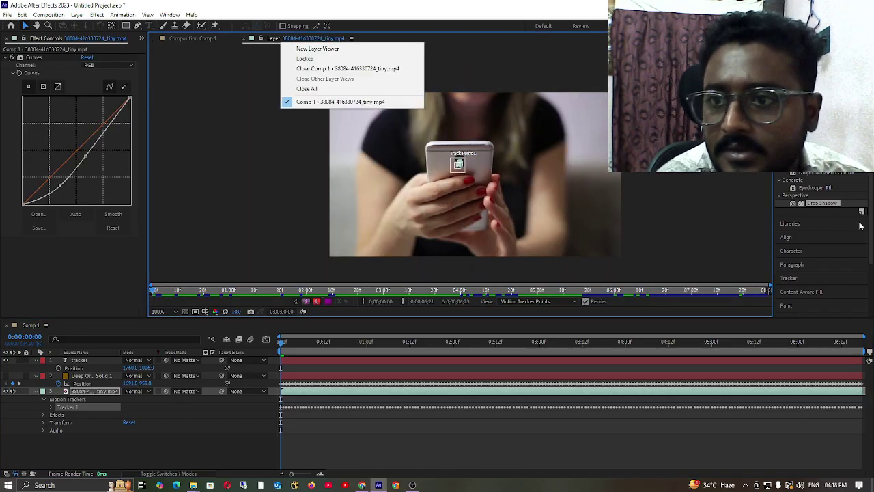
left_click(793, 278)
left_click(794, 278)
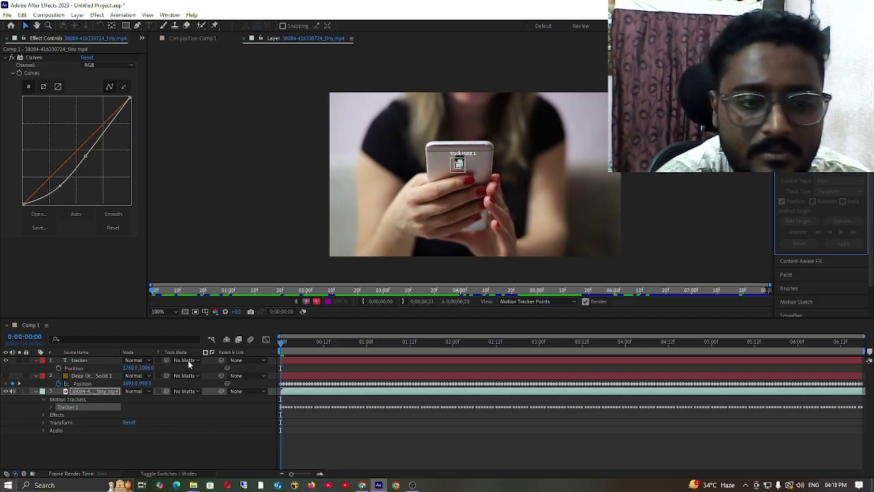
left_click(274, 38)
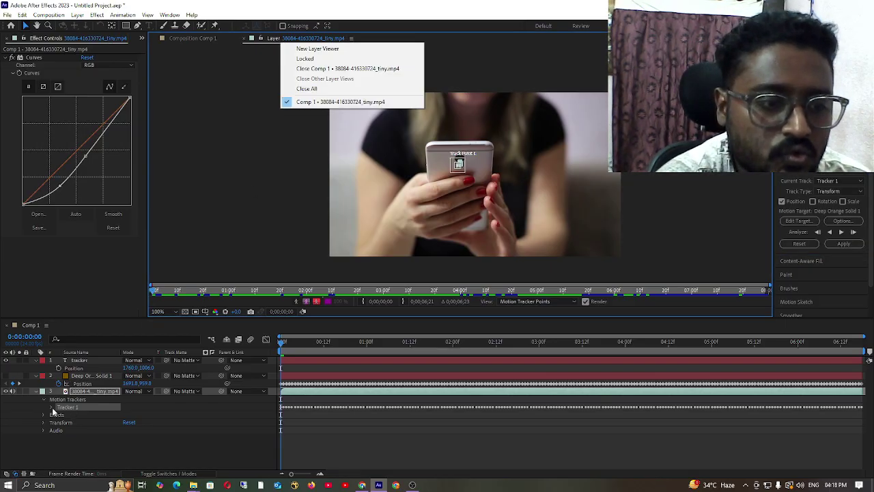
left_click(52, 410)
left_click(53, 408)
left_click(83, 415)
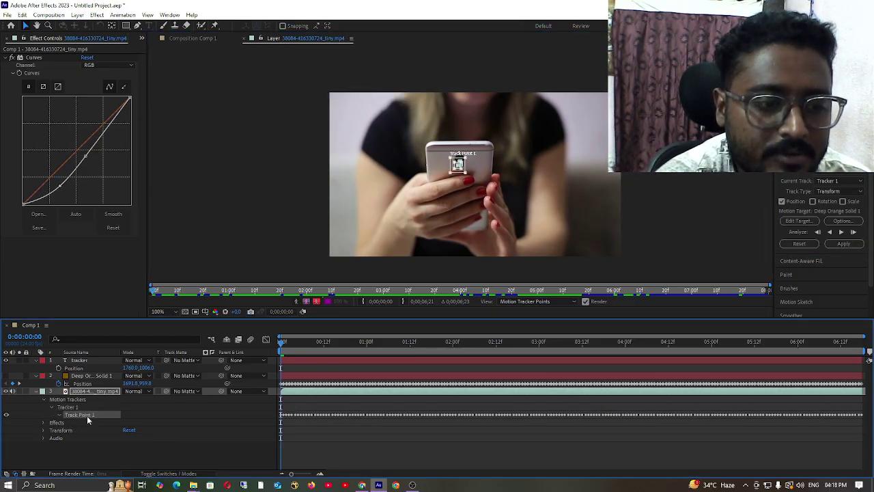
left_click(60, 415)
- Set Tracker 1's motion target to the tracker text layer
left_click(796, 220)
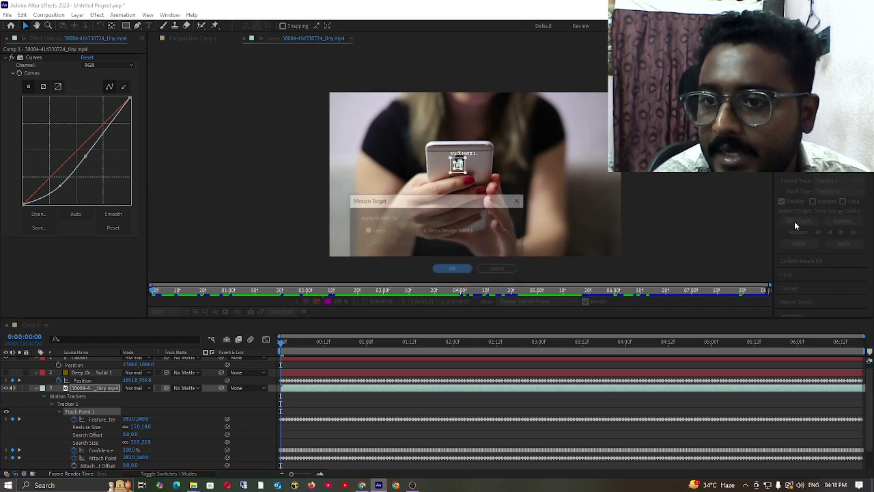
left_click(488, 227)
left_click(457, 240)
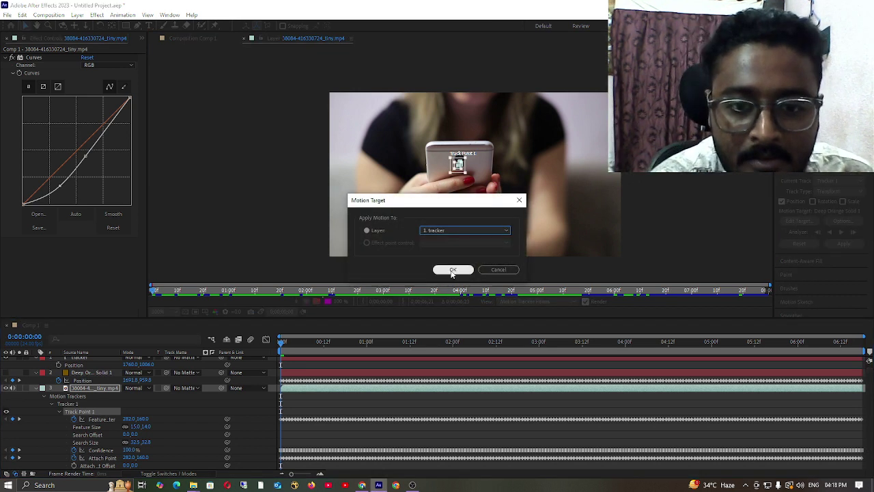
left_click(452, 270)
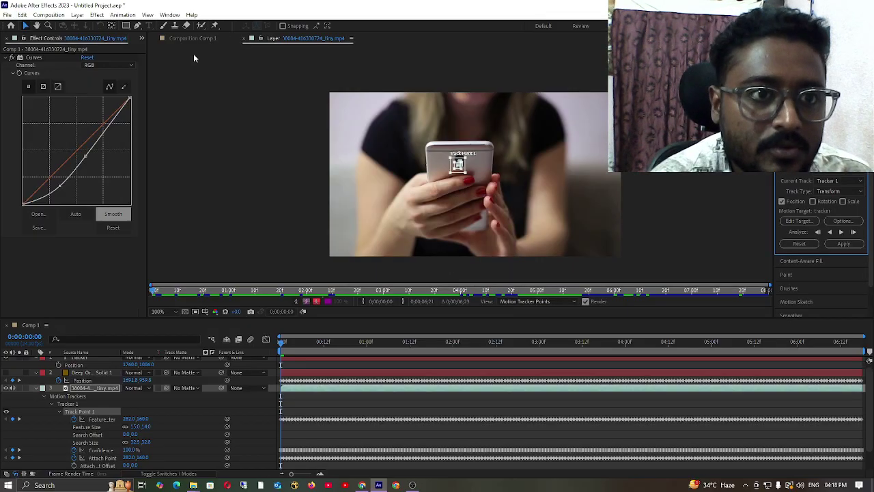
- Return to the composition view and expand the tracker text layer to examine its transform properties
left_click(193, 39)
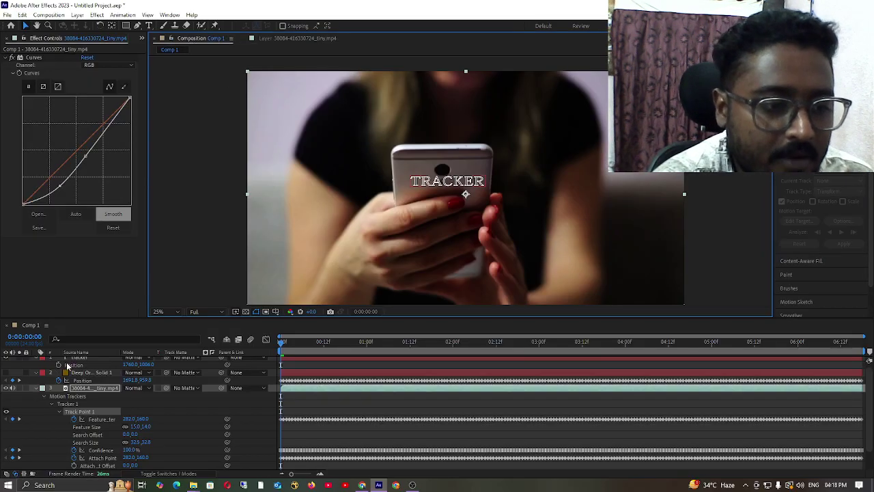
scroll(95, 367, "up", 1)
left_click(36, 366)
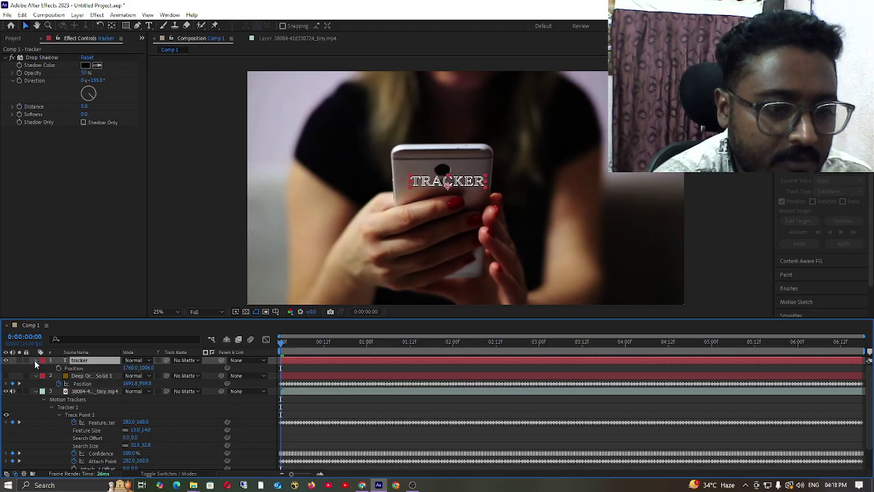
left_click(36, 365)
left_click(36, 364)
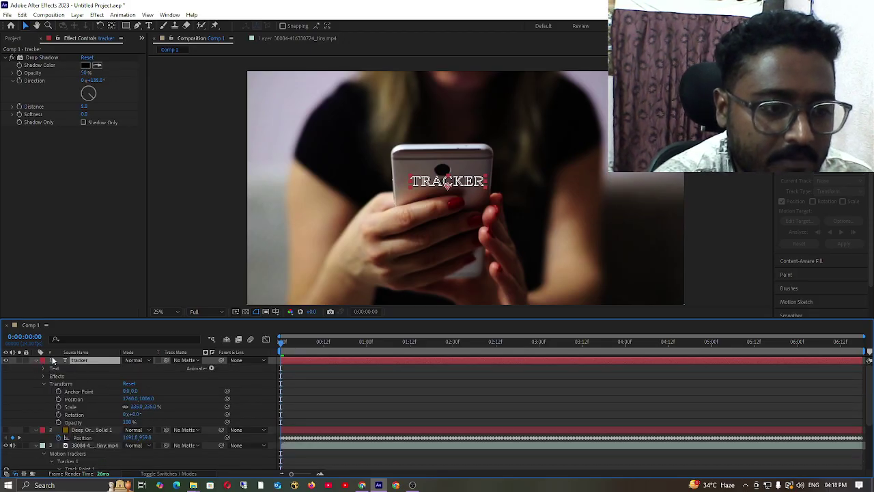
- Expand the tracker layer's text and path options, and preview from the first frame to check whether the text follows the phone
left_click(45, 369)
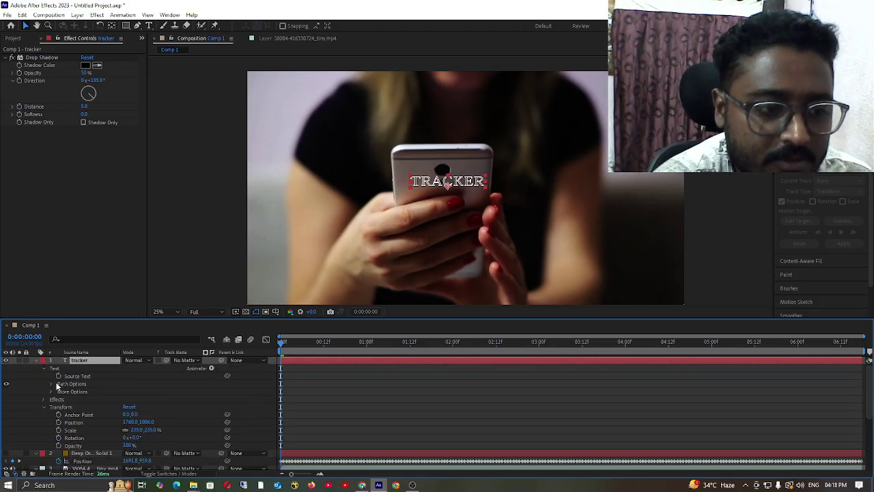
left_click(52, 385)
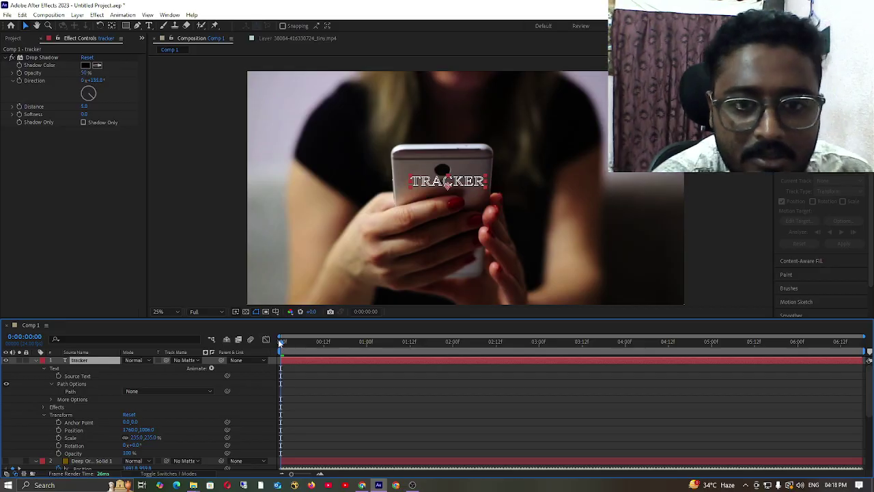
left_click(280, 342)
key("space")
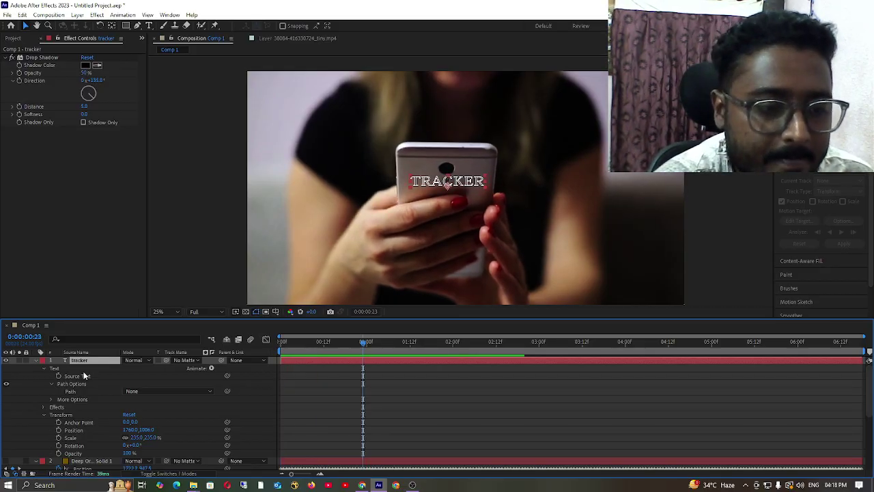
scroll(86, 374, "down", 1)
scroll(86, 369, "up", 1)
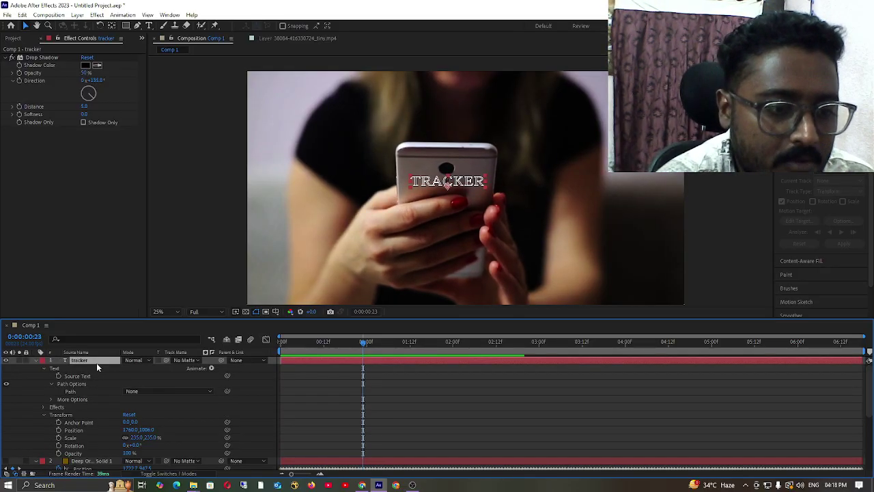
scroll(132, 385, "down", 2)
scroll(120, 382, "up", 2)
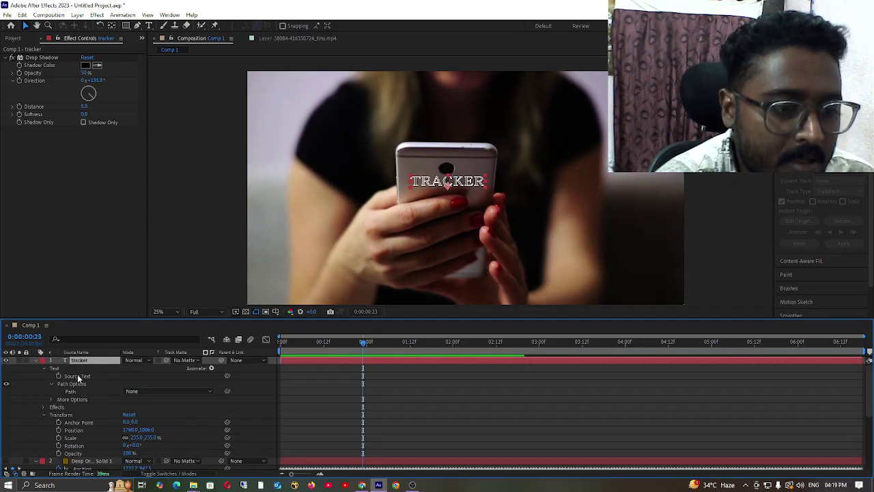
- Collapse the tracker text layer's properties and delete the layer from the composition
left_click(31, 363)
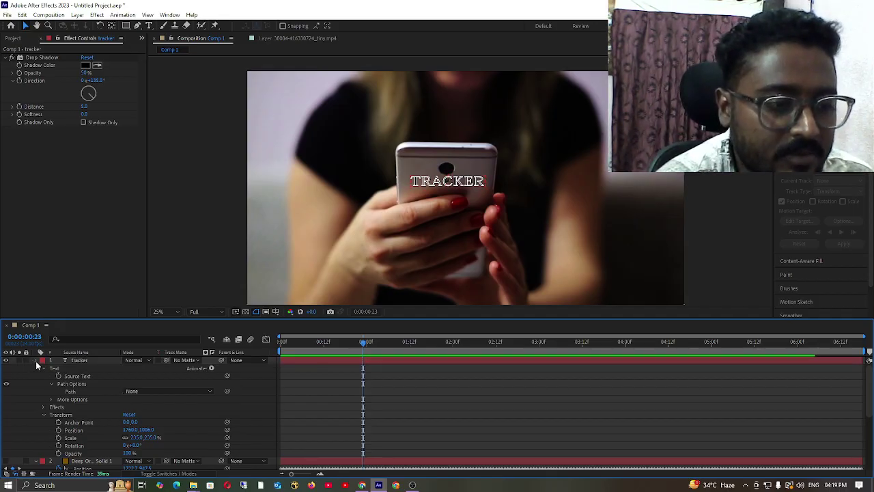
left_click(37, 362)
left_click(98, 362)
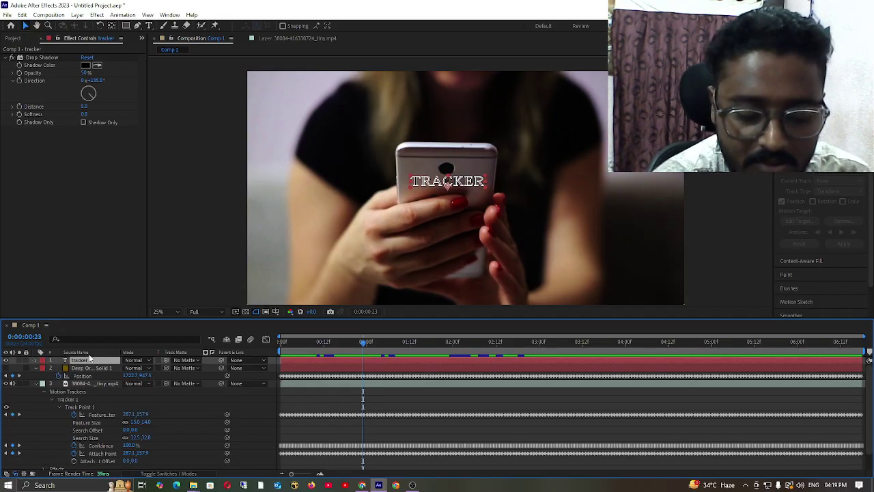
key("Delete")
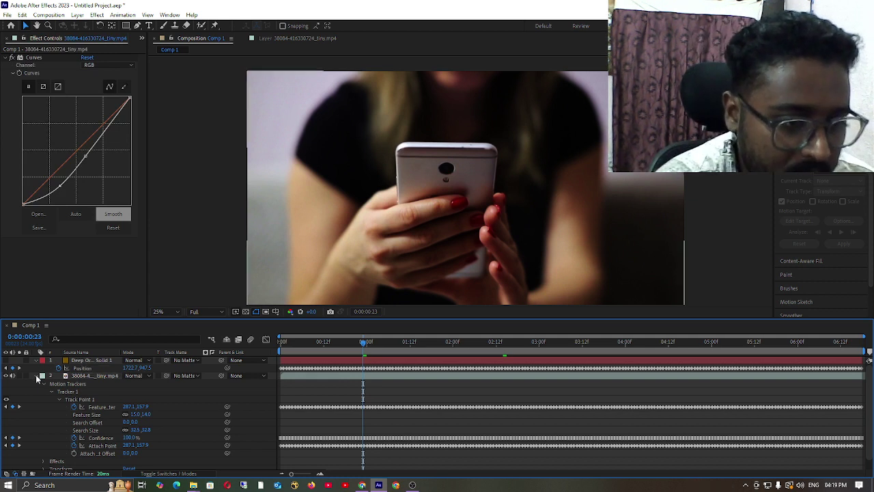
- Collapse the phone clip's properties and add a new null object to the composition
left_click(37, 376)
right_click(77, 418)
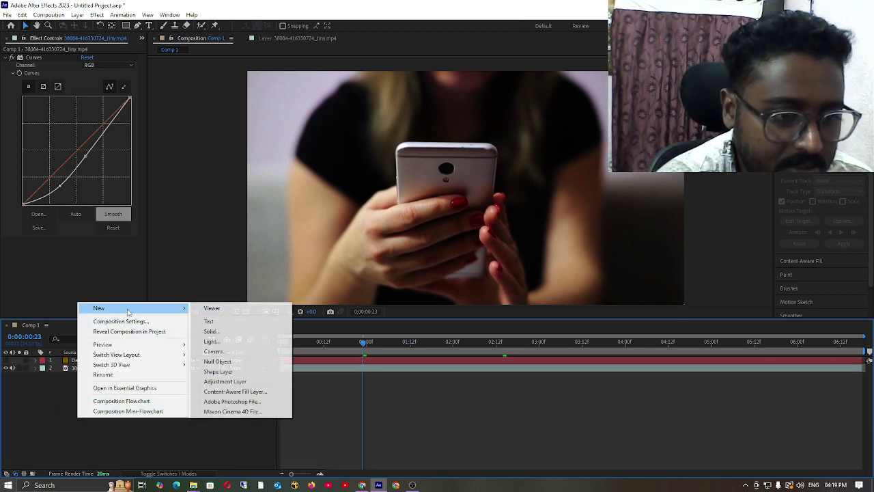
mouse_move(130, 308)
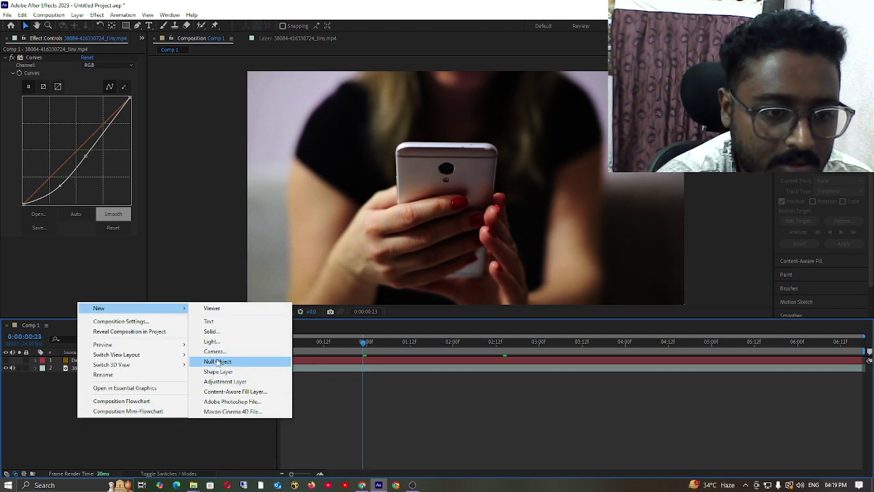
left_click(217, 361)
left_click(140, 457)
left_click(93, 360)
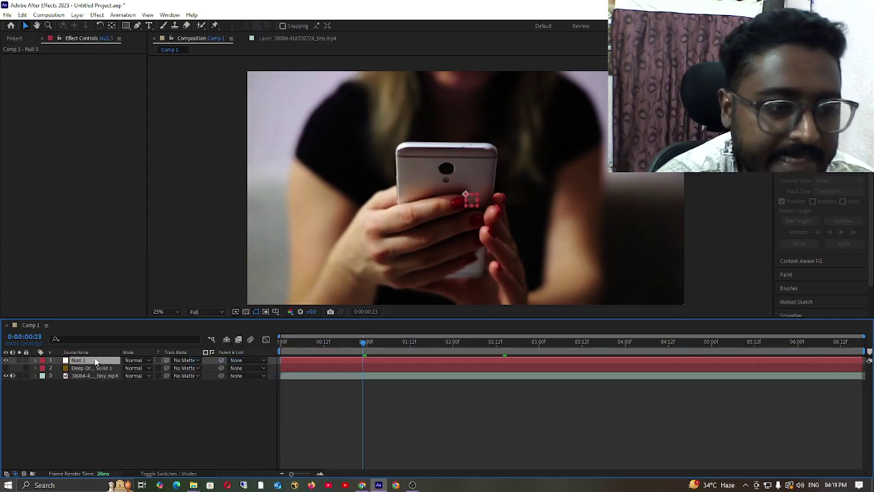
left_click(193, 429)
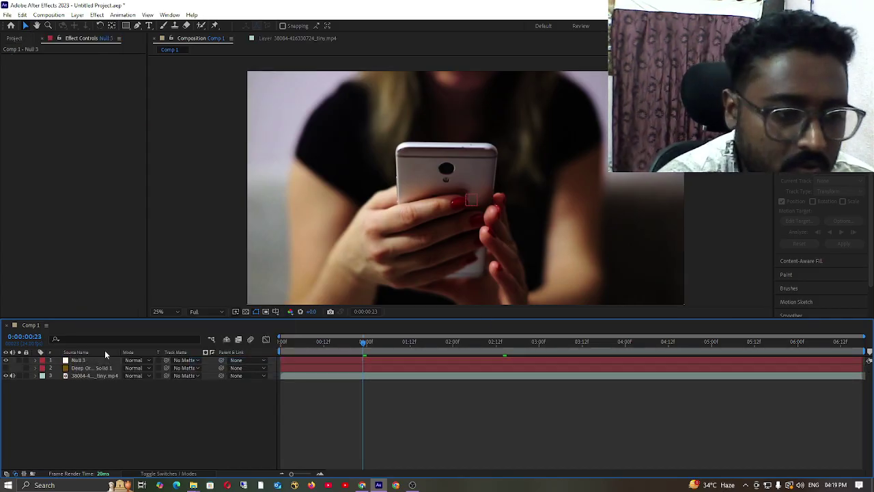
- Open the phone clip in its layer view and expand its motion tracker properties, selecting Track Point 1
left_click(100, 367)
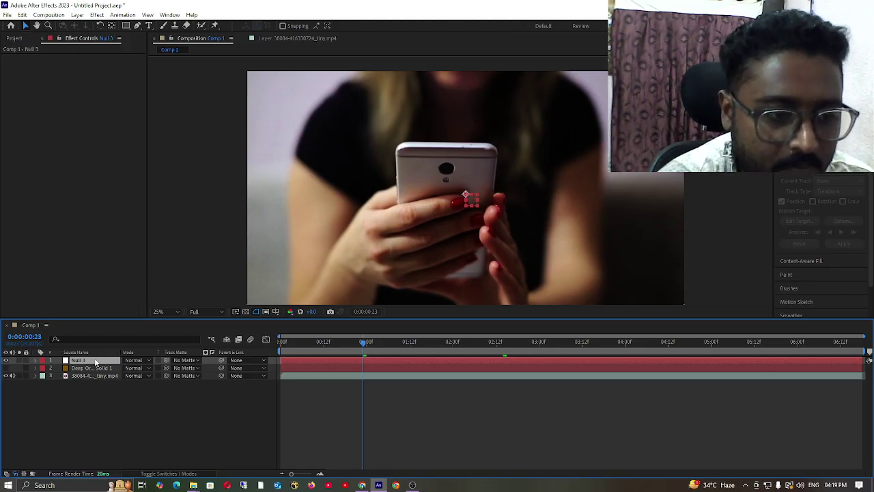
left_click(75, 375)
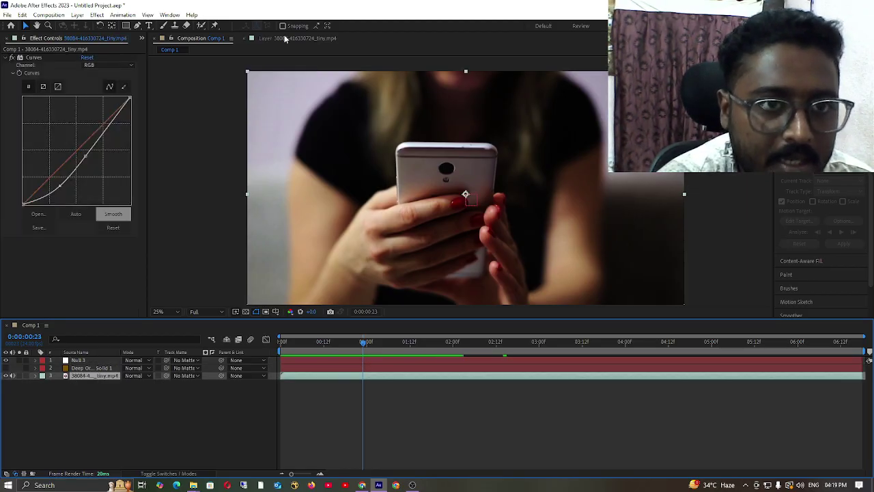
double_click(75, 376)
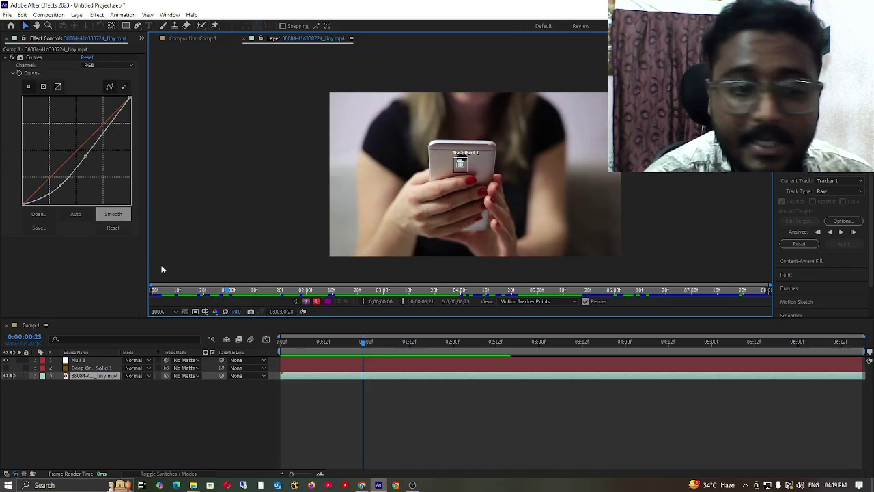
left_click(36, 376)
left_click(70, 382)
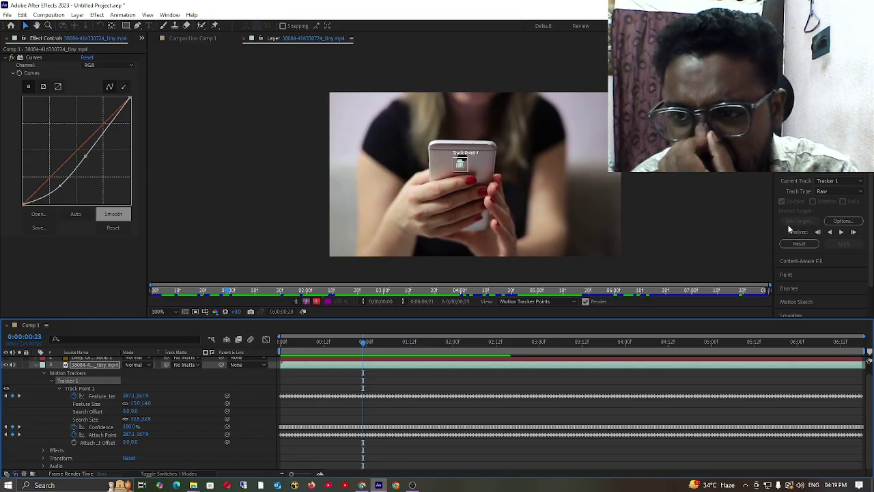
left_click(82, 388)
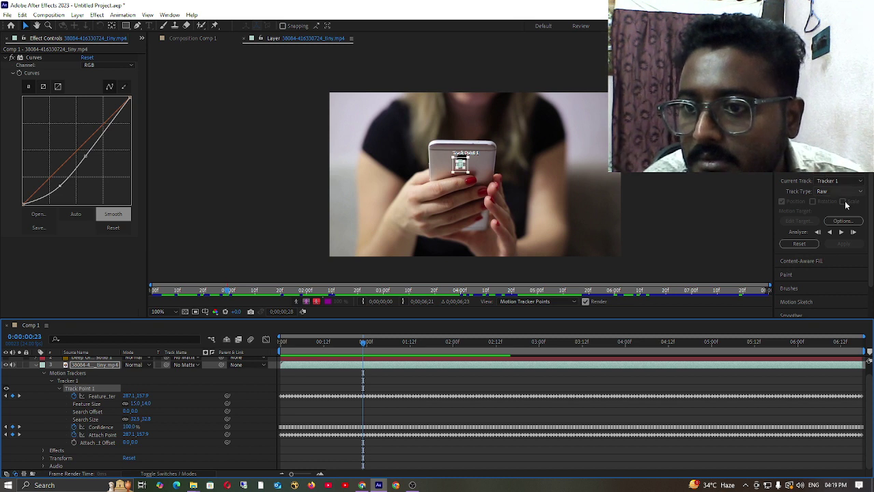
- Switch the current track to None and back to Tracker 1 in the tracker controls
left_click(794, 236)
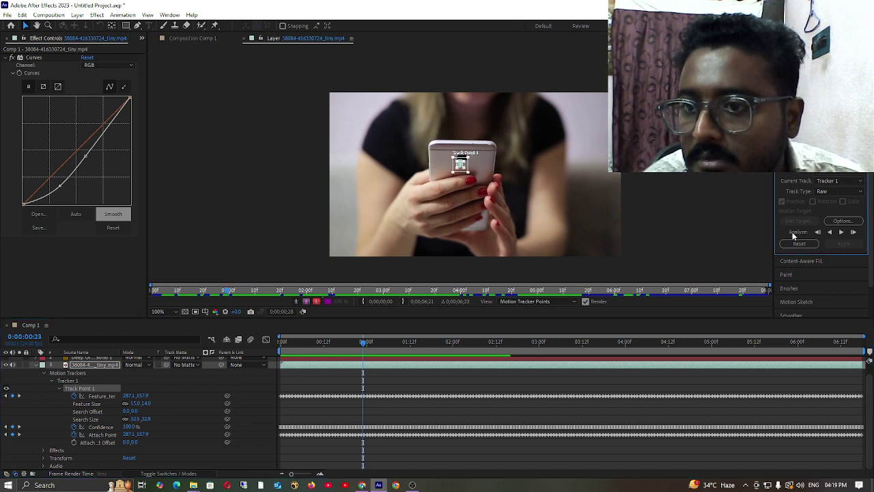
left_click(839, 182)
left_click(838, 191)
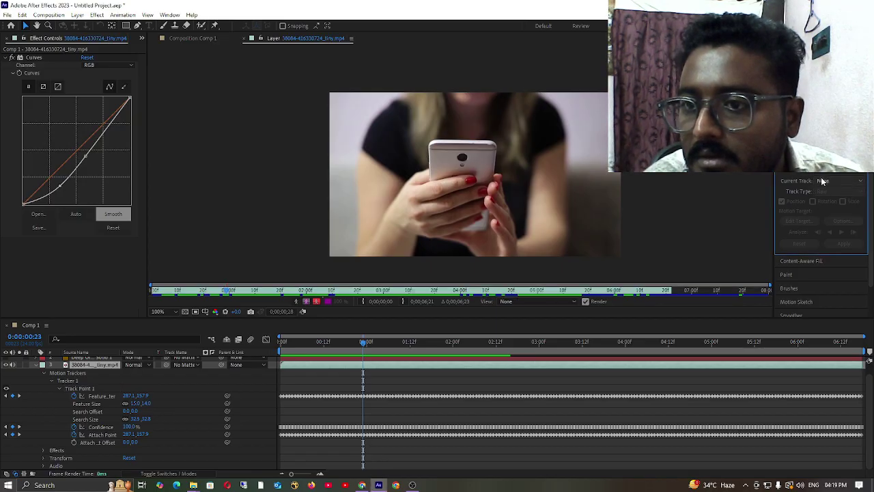
left_click(823, 181)
left_click(820, 201)
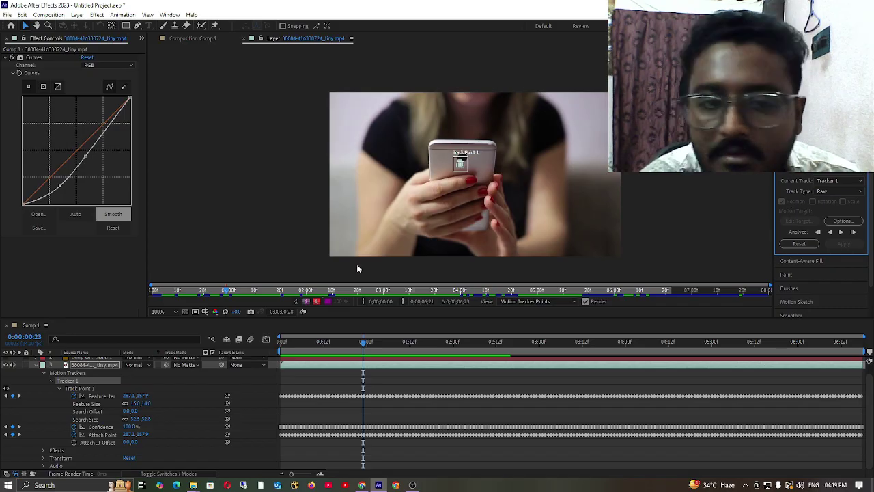
- Select Track Point 1, look through the available track types, and return to the first frame
left_click(151, 387)
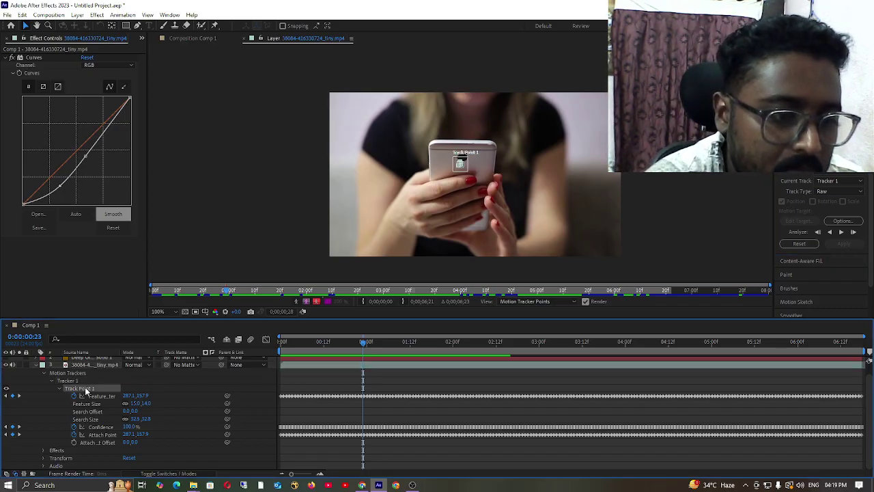
left_click(828, 192)
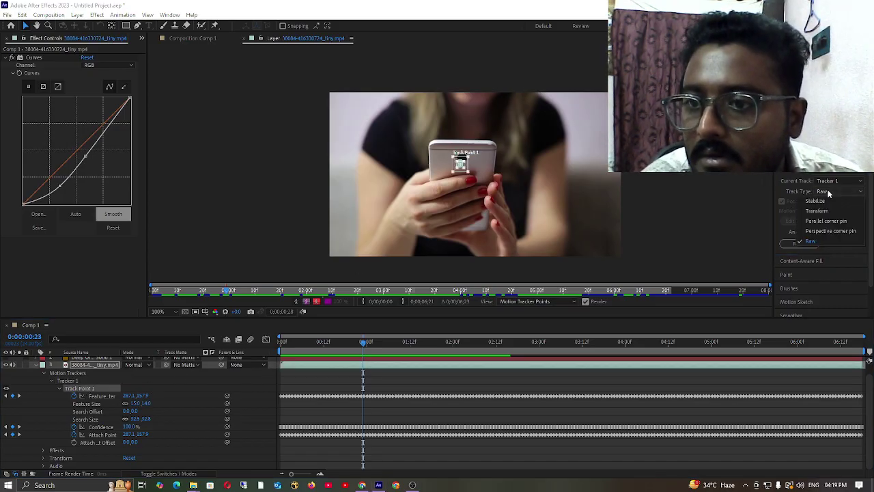
left_click(831, 266)
left_click(859, 206)
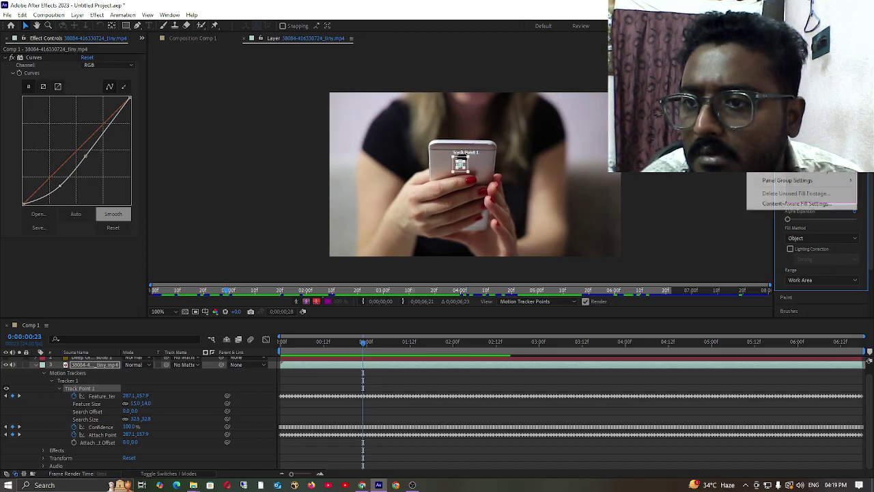
left_click(859, 205)
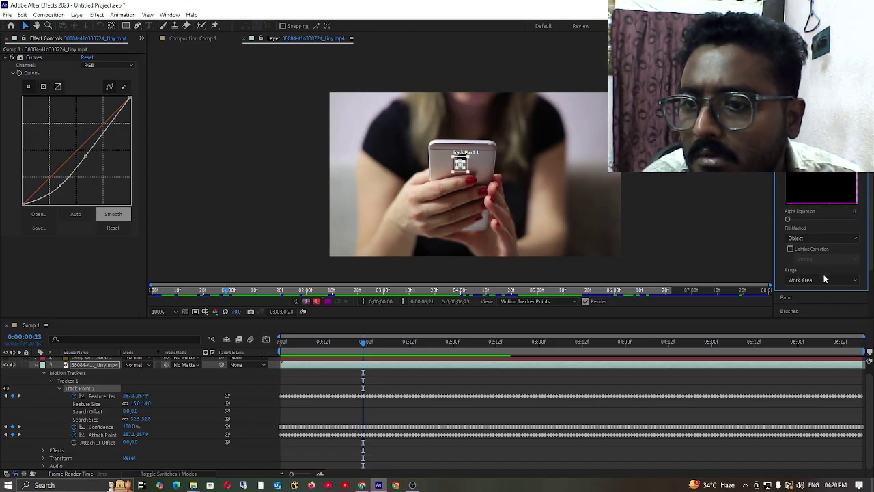
left_click_drag(363, 344, 220, 351)
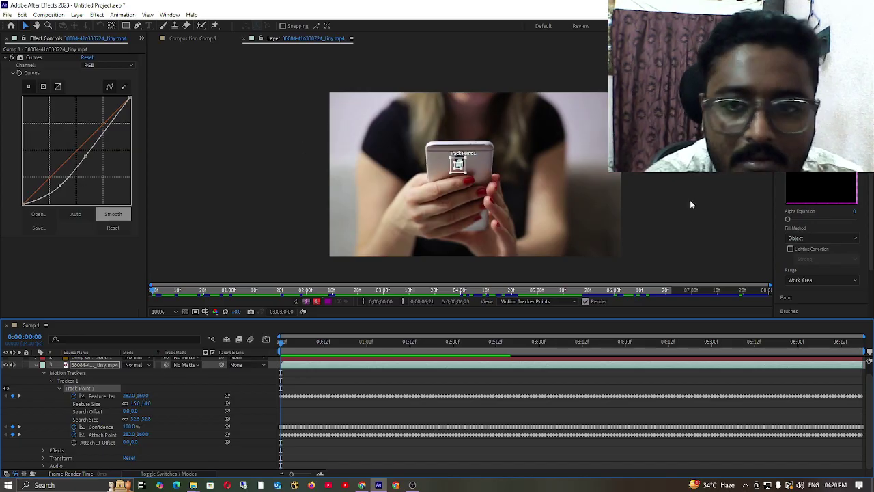
- Recheck Tracker 1's track type choices and examine the Content-Aware Fill method and range options, keeping the range at Work Area
left_click(790, 129)
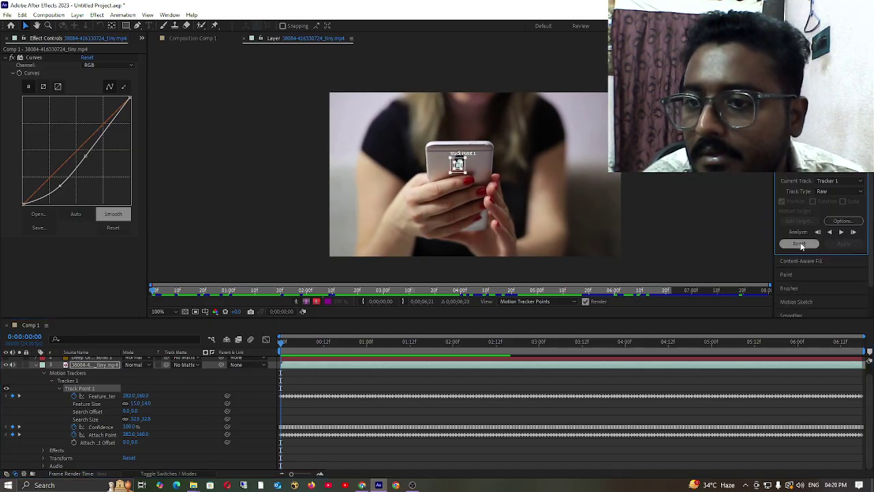
left_click(844, 192)
left_click(825, 201)
left_click(823, 249)
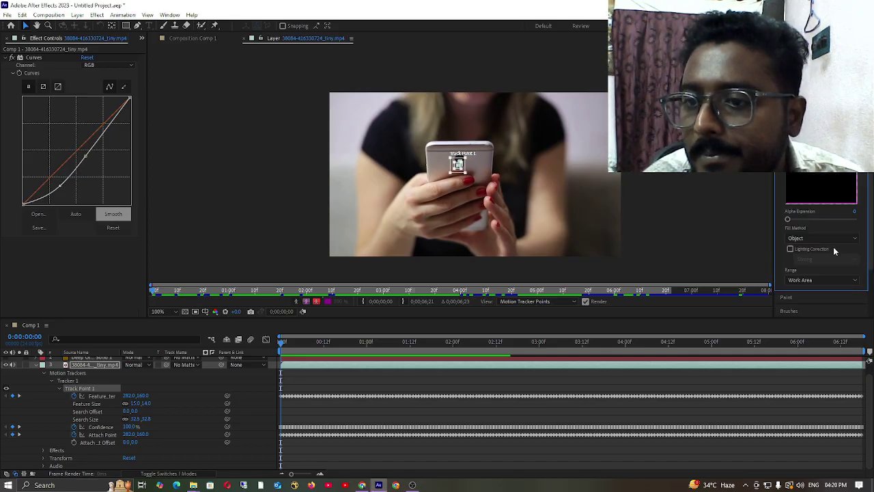
left_click(834, 167)
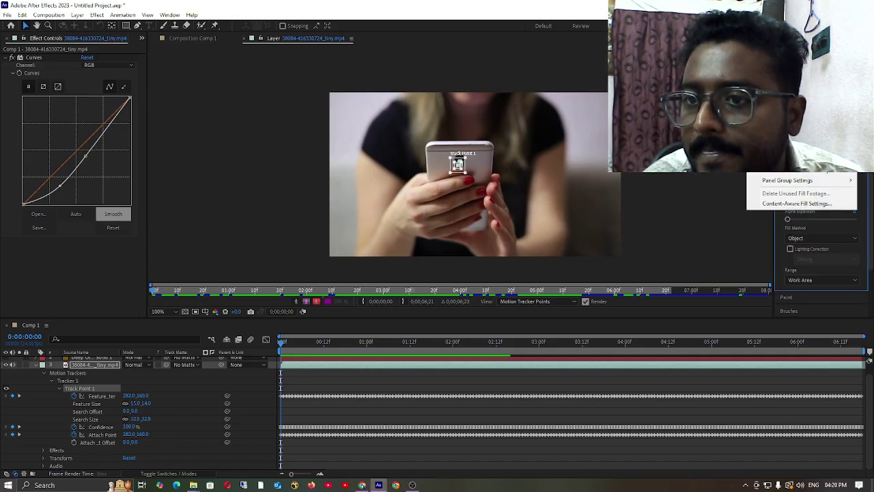
key("Escape")
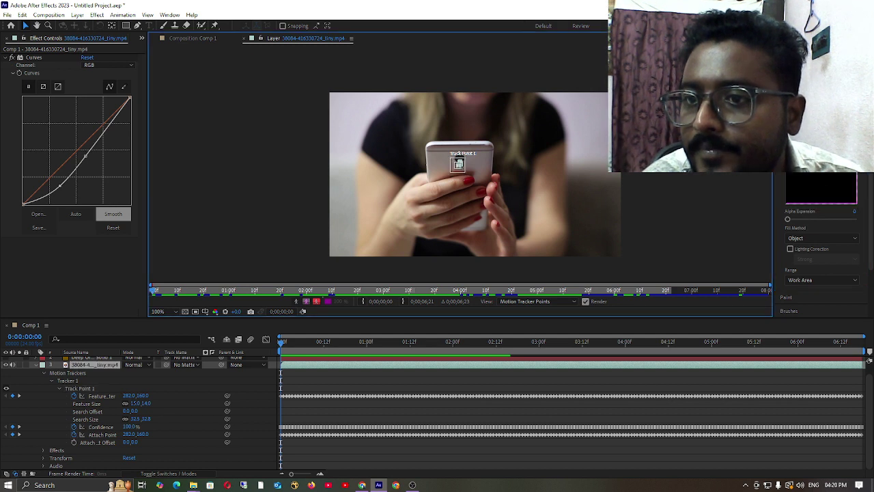
left_click(816, 238)
left_click(812, 248)
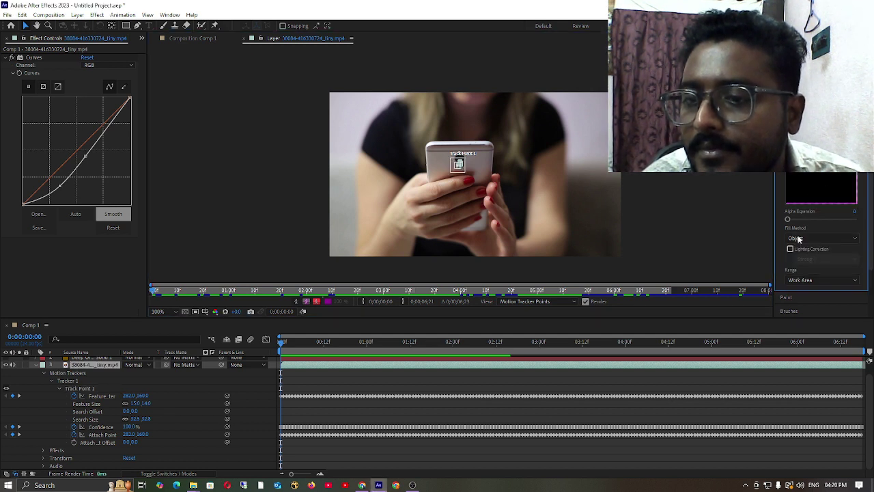
left_click(826, 280)
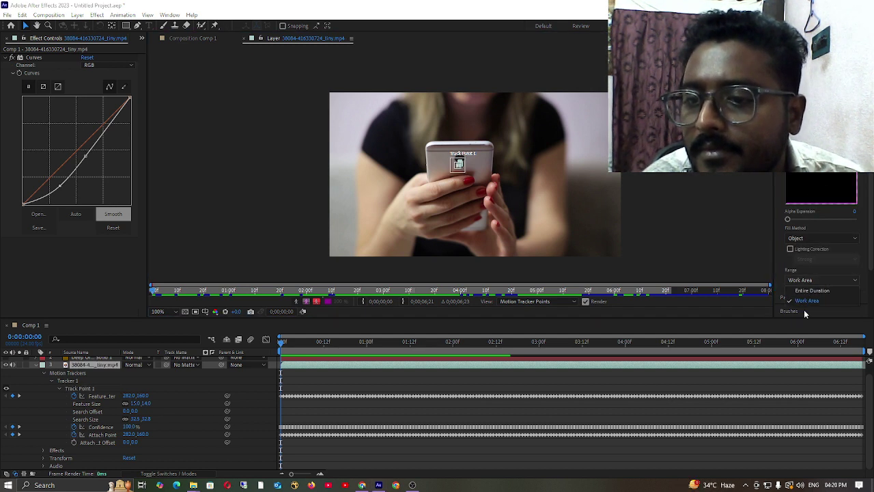
left_click(807, 300)
- Move the playhead to 0:00:01:03 and bring up the tracker controls with the phone clip's Tracker 1 selected
left_click(359, 345)
left_click_drag(359, 345, 377, 345)
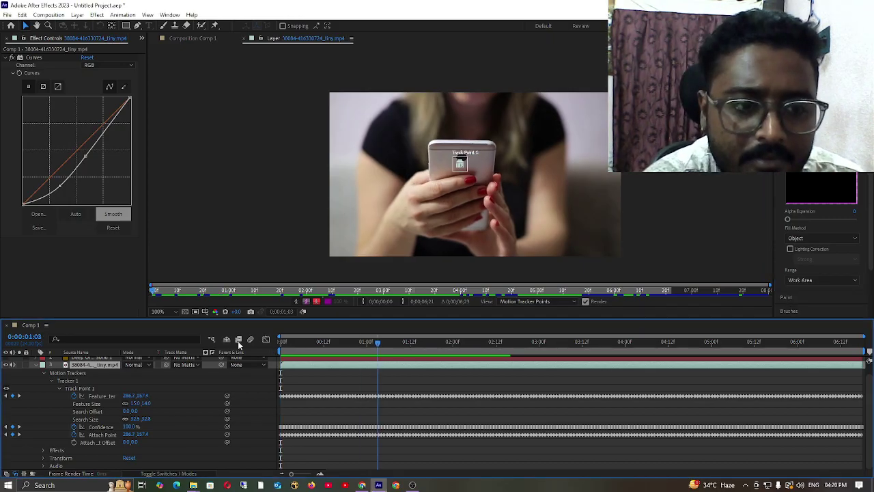
left_click(81, 381)
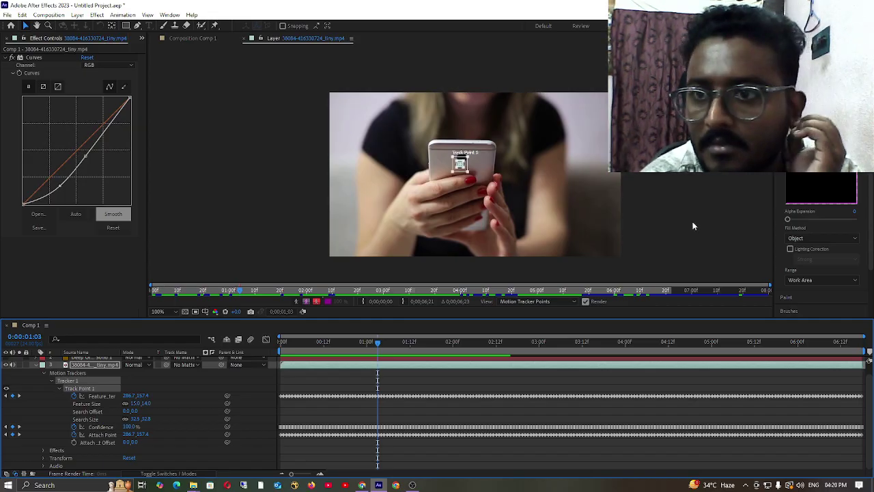
left_click(822, 176)
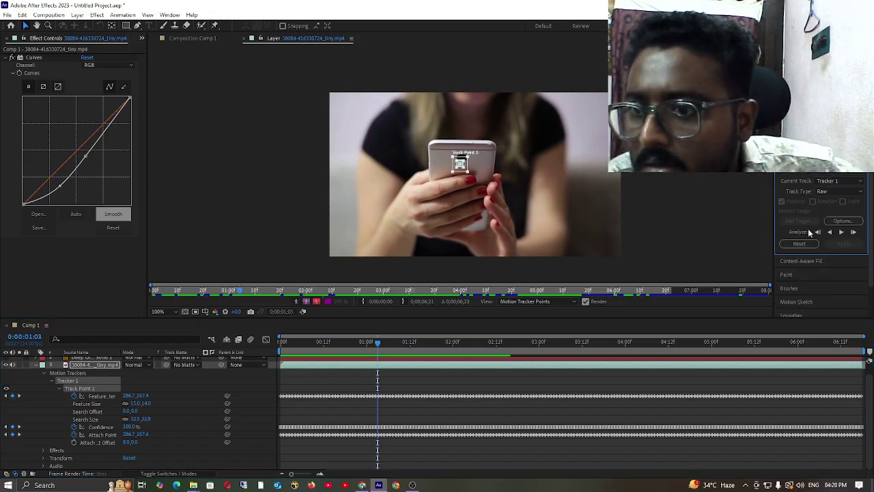
- Switch the motion source to None and back to the phone clip, with Tracker 1 as the current track
left_click(839, 180)
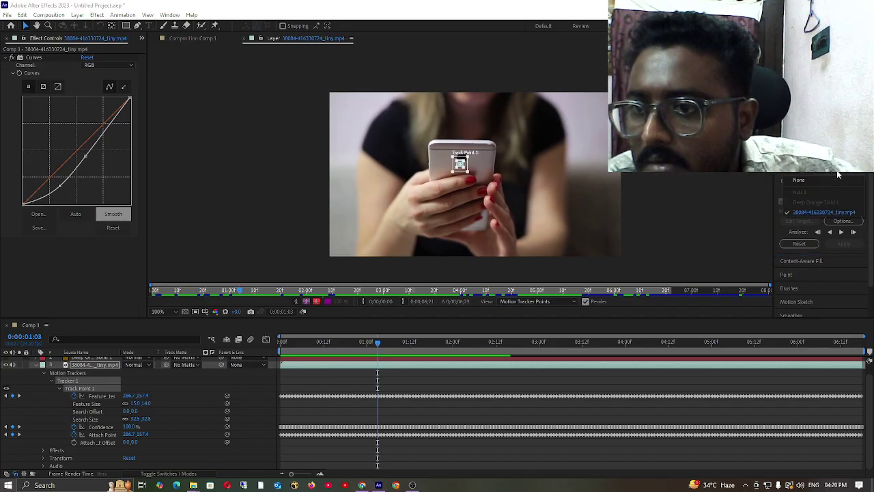
left_click(827, 188)
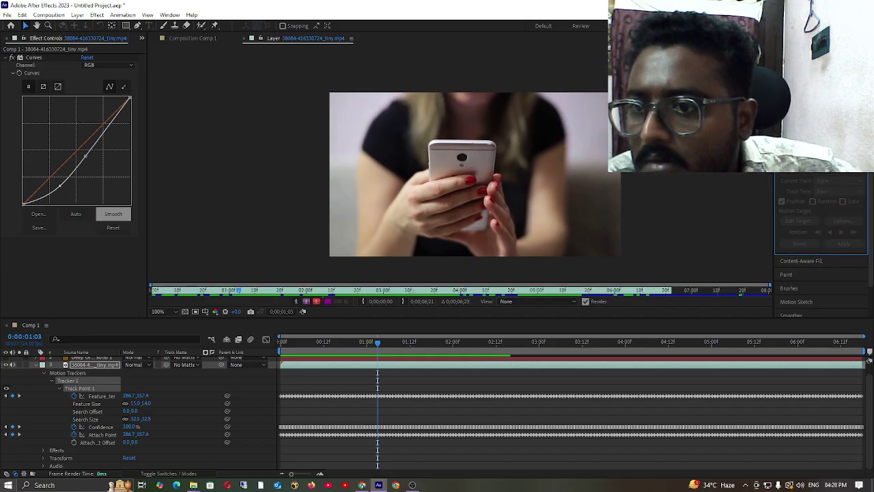
left_click(847, 178)
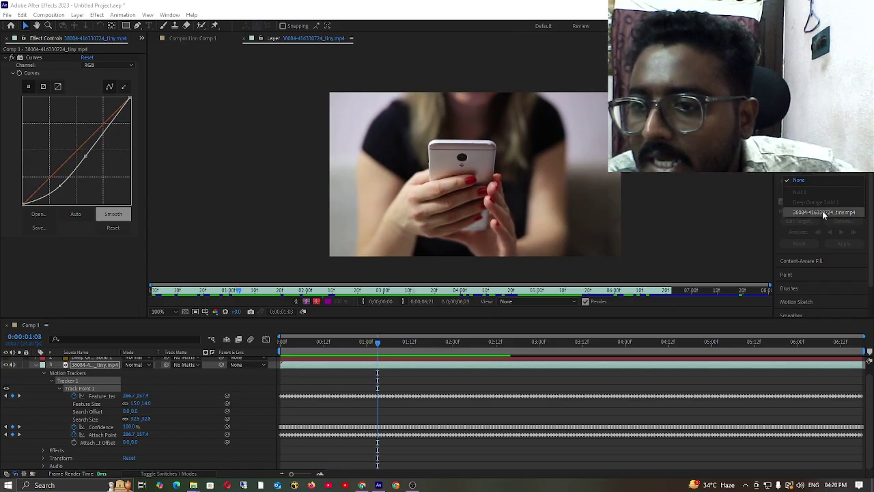
left_click(822, 211)
left_click(838, 180)
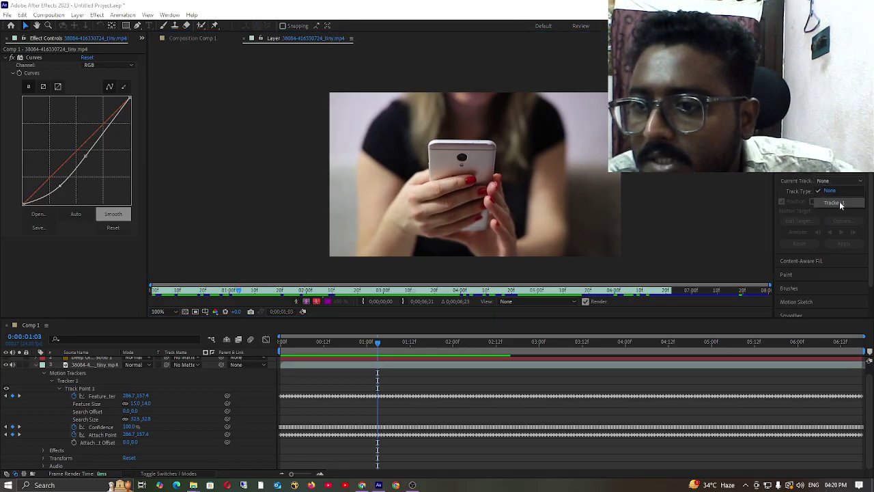
left_click(835, 203)
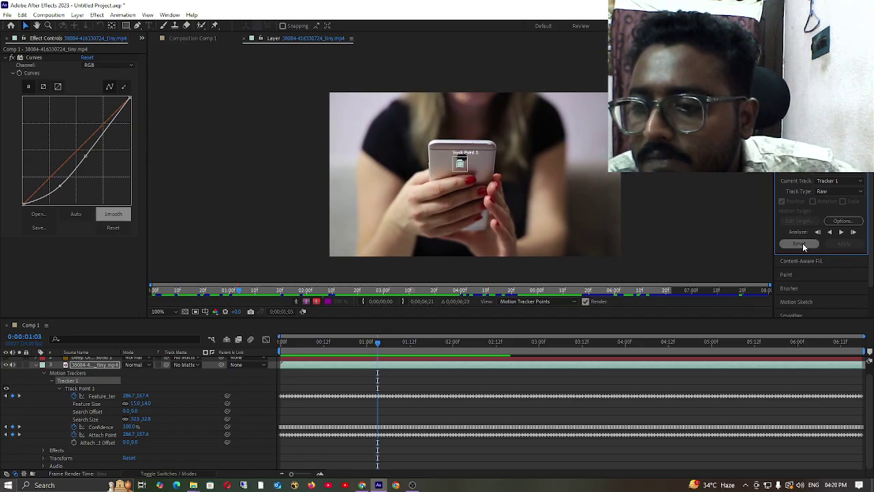
- Reset the tracking data of Tracker 1 and delete that tracker from the phone clip
left_click(803, 245)
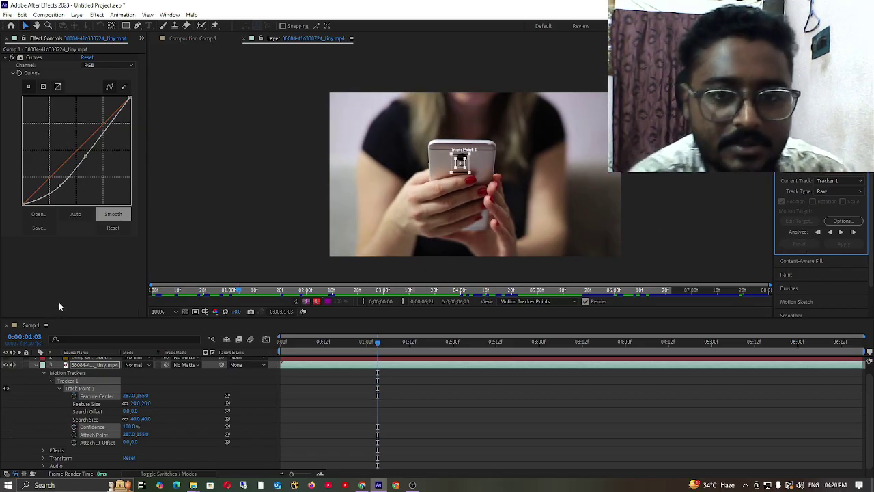
scroll(198, 363, "up", 1)
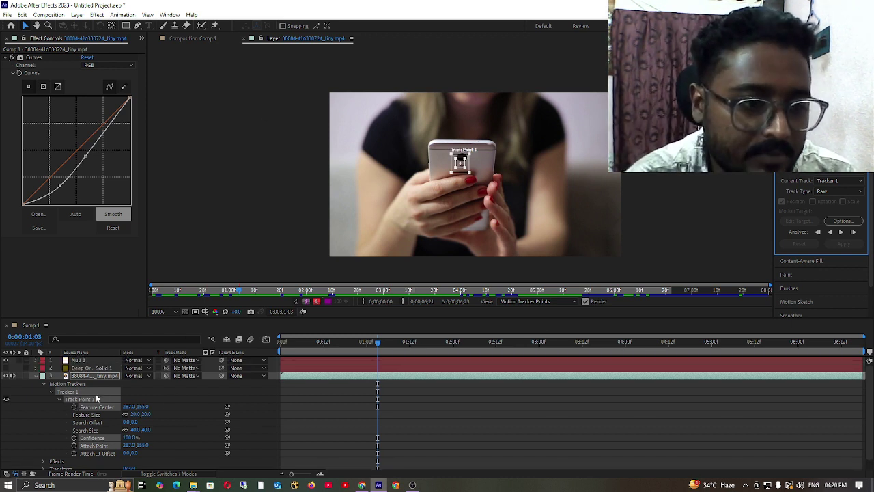
left_click(76, 390)
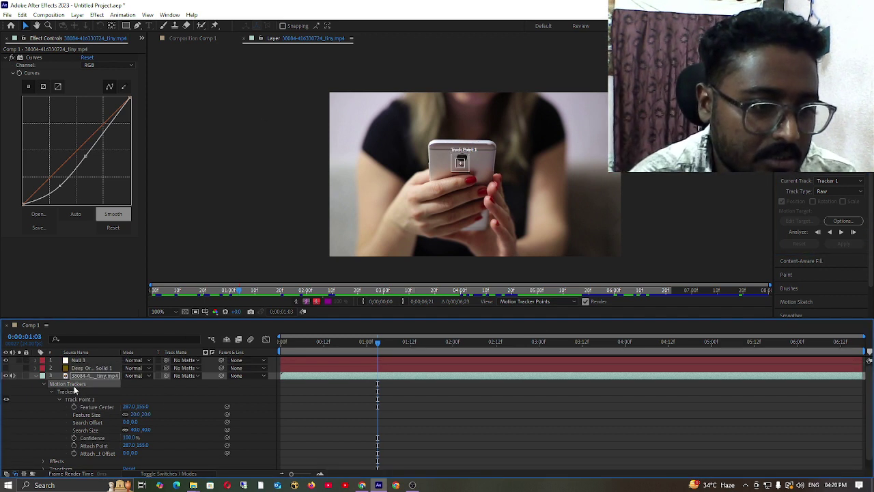
left_click(78, 390)
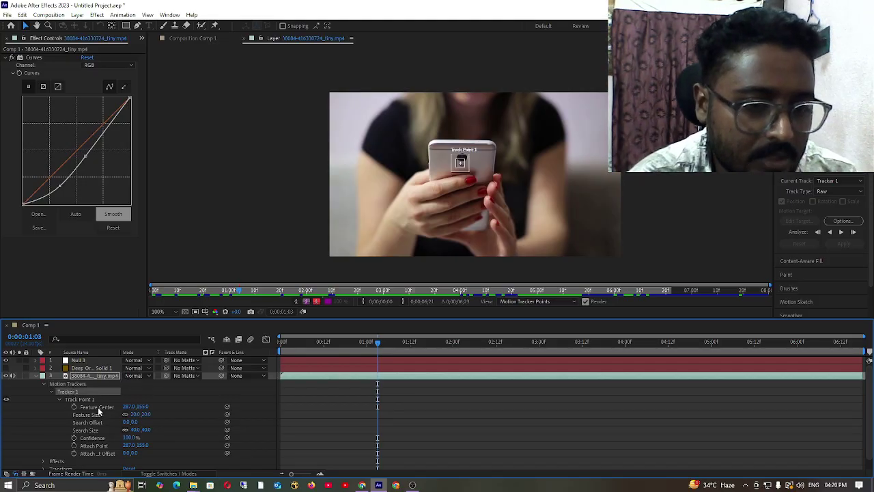
left_click(36, 377)
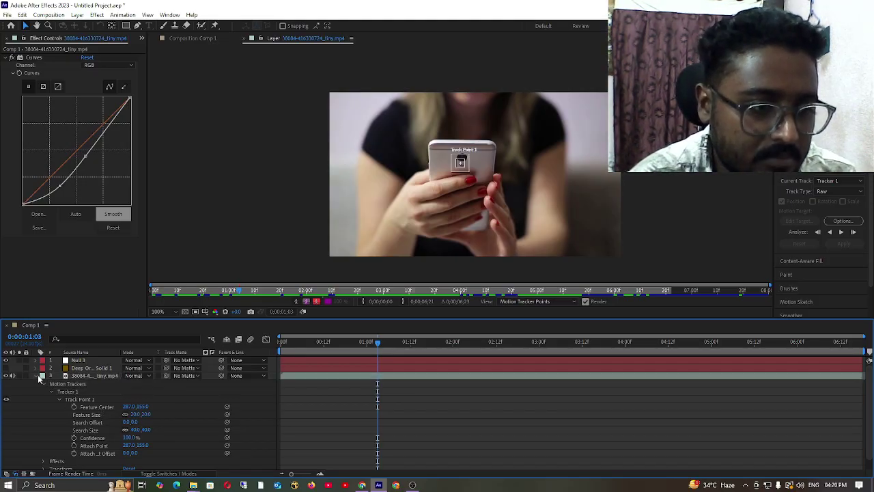
left_click(36, 377)
left_click(68, 383)
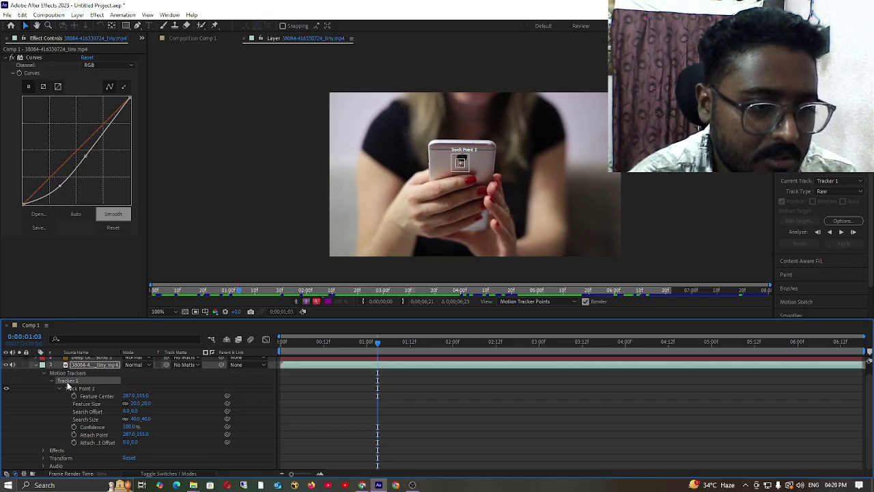
key("Delete")
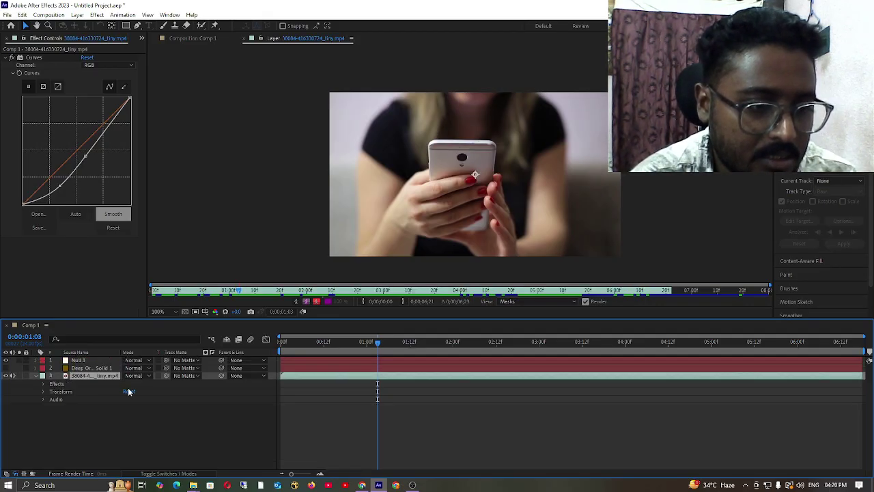
- Start a new Transform motion track for position on the phone clip
left_click(116, 383)
left_click(101, 377)
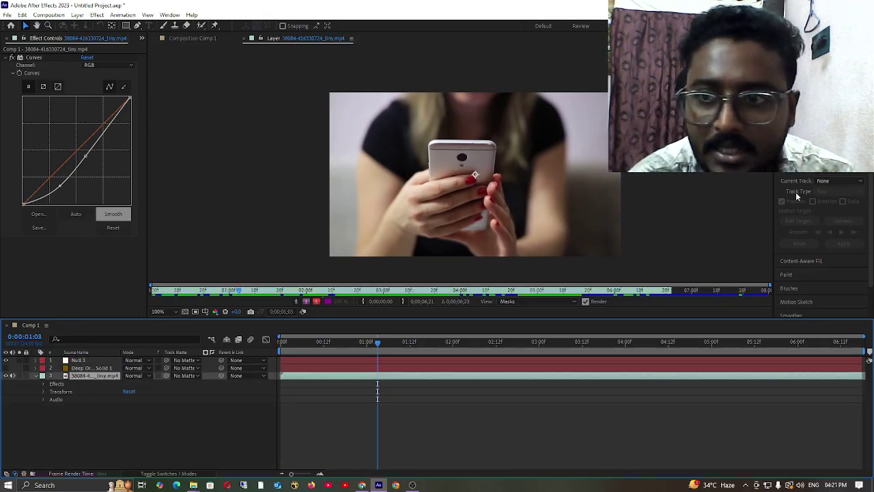
left_click(827, 171)
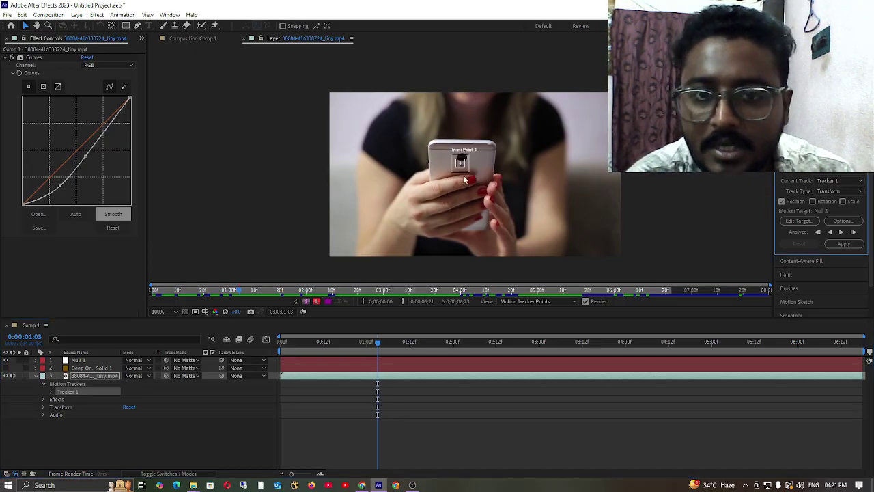
- Track the spot below the camera lens forward through the clip, and analyze it backward from 0:00:01:04 to the first frame
scroll(463, 180, "up", 6)
scroll(465, 168, "down", 1)
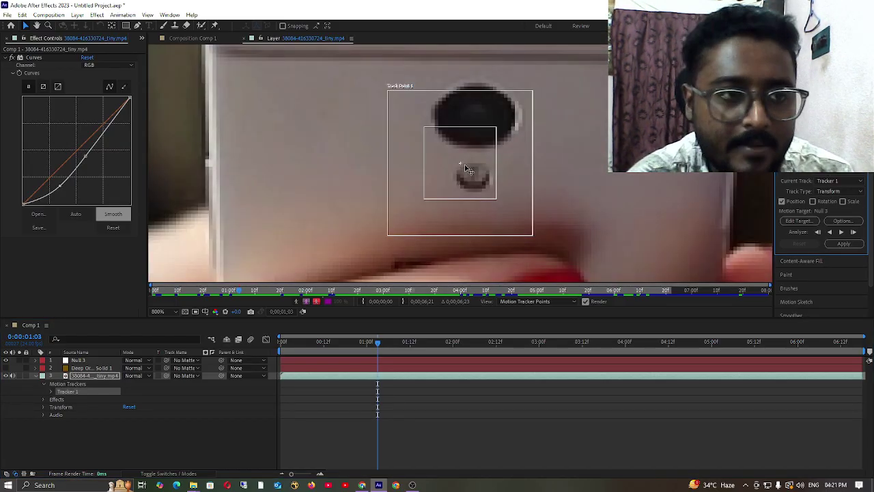
scroll(465, 168, "down", 1)
left_click(463, 170)
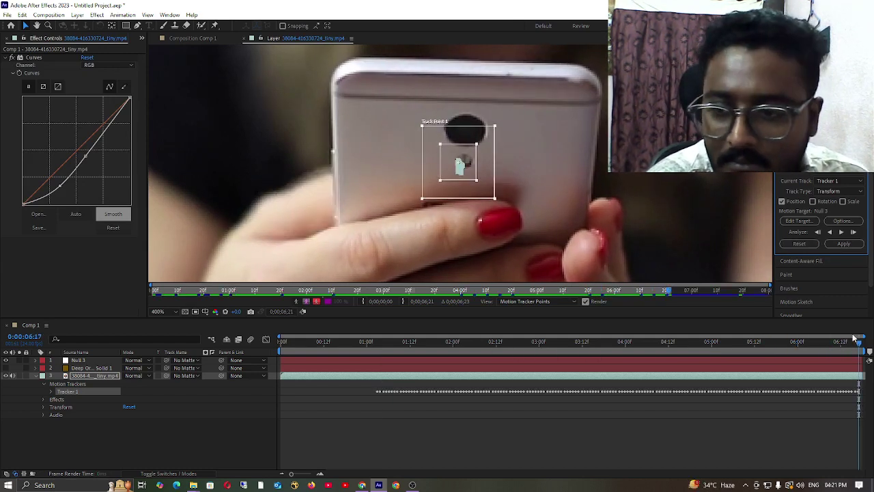
left_click_drag(844, 346, 383, 358)
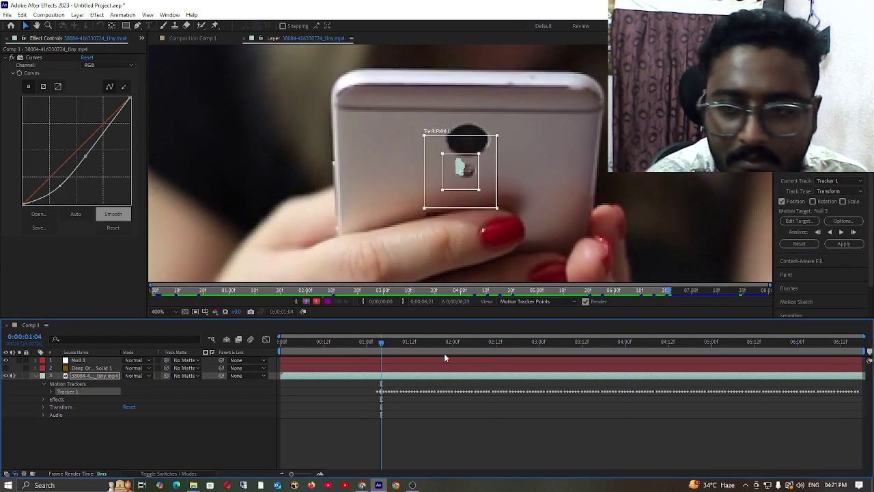
left_click(829, 232)
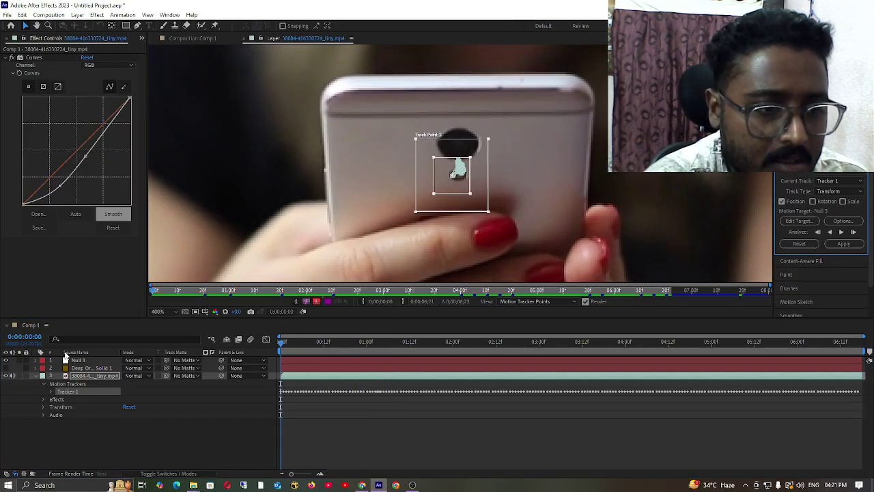
- Set the motion target of Tracker 1 to the Null 3 layer
left_click(89, 362)
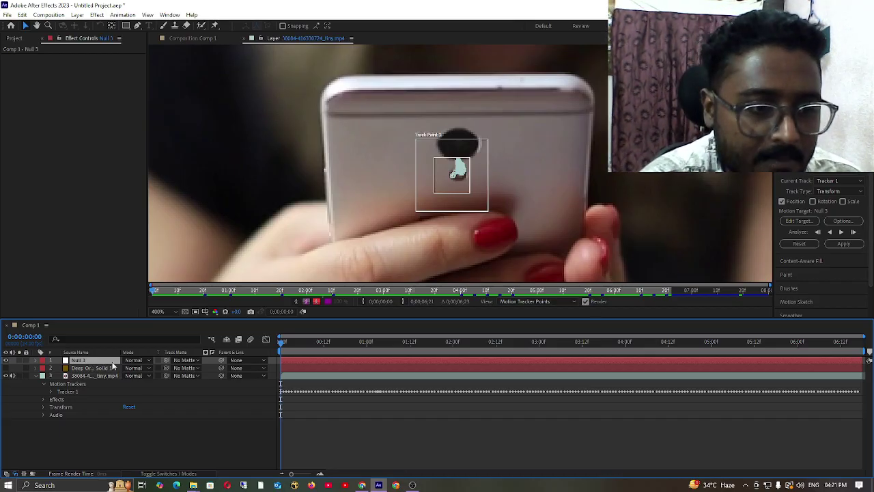
left_click(801, 222)
left_click(477, 229)
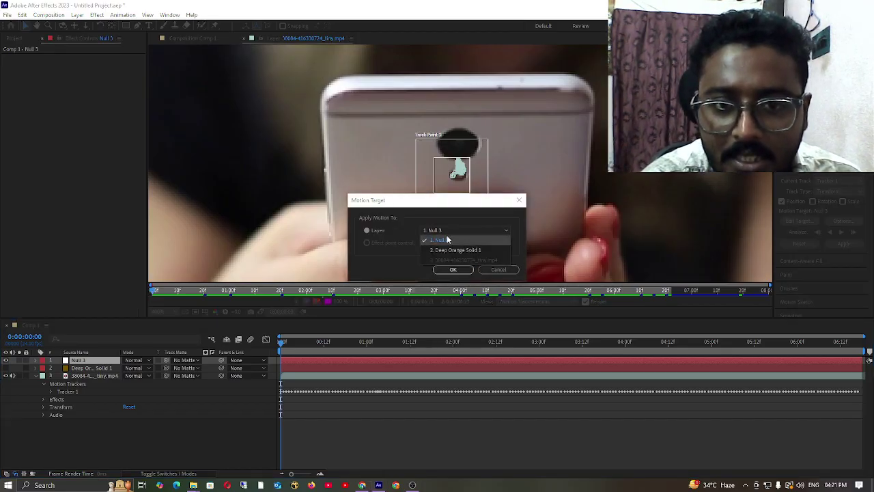
left_click(447, 234)
left_click(452, 270)
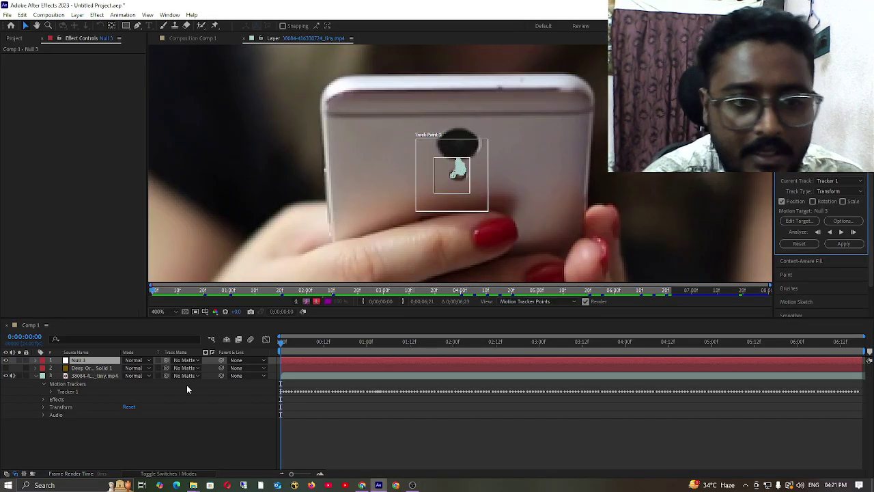
- Return to the Comp 1 view and expand the Transform properties of Null 3 and Tracker 1 of the phone clip
left_click(185, 38)
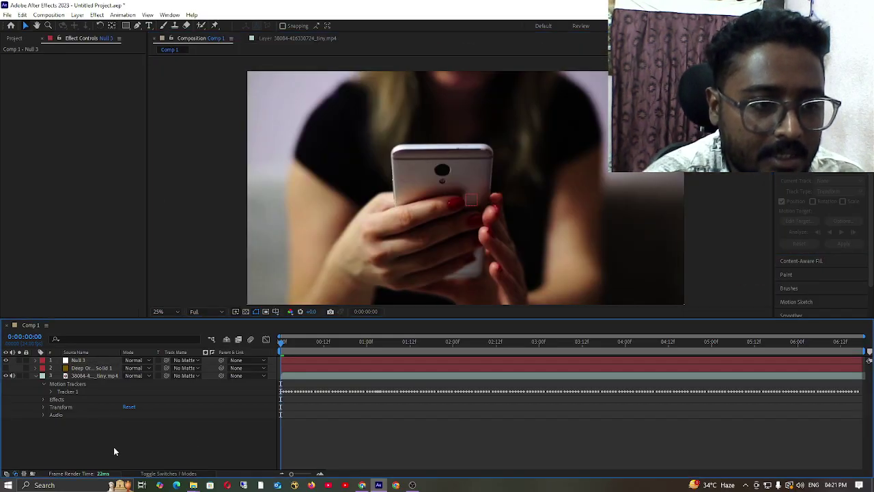
left_click(83, 361)
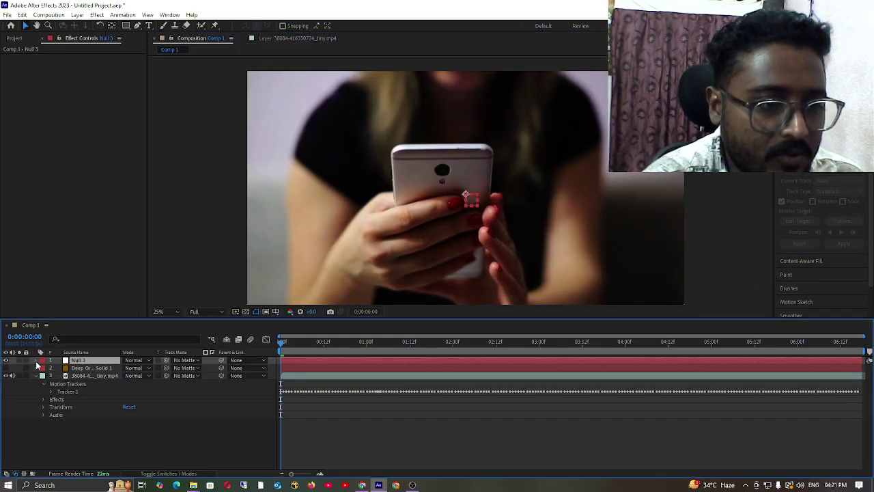
left_click(36, 360)
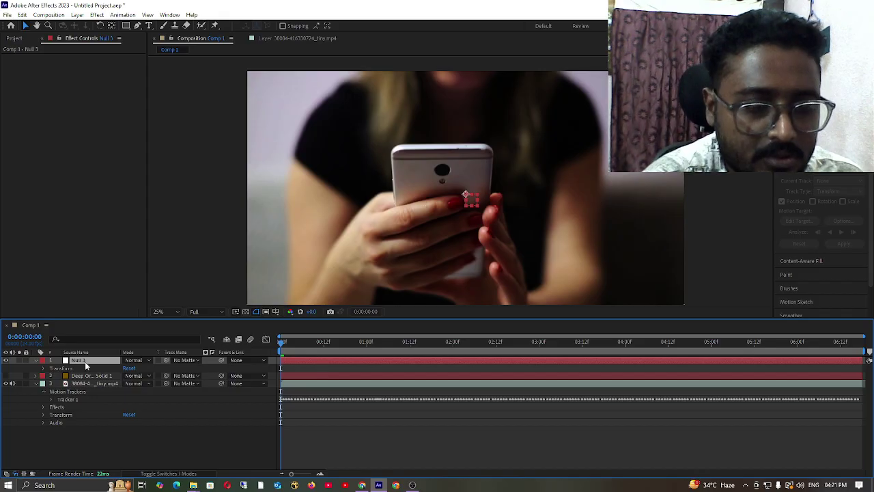
left_click(43, 369)
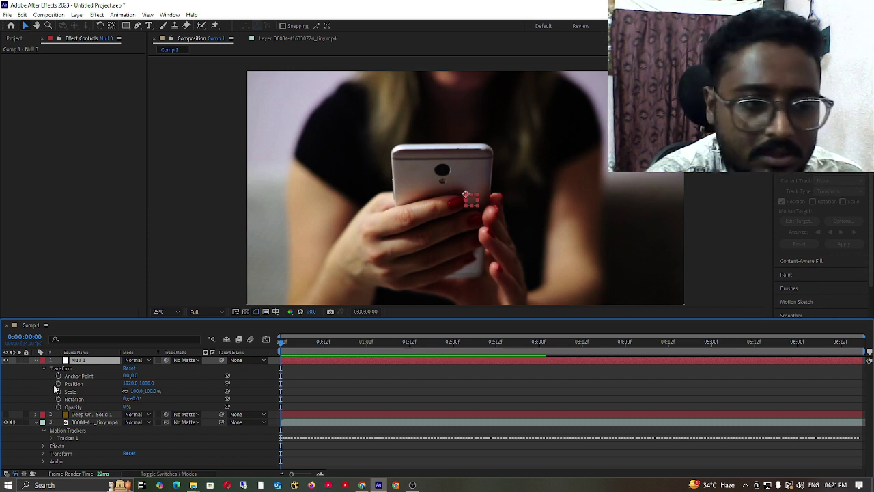
left_click(93, 422)
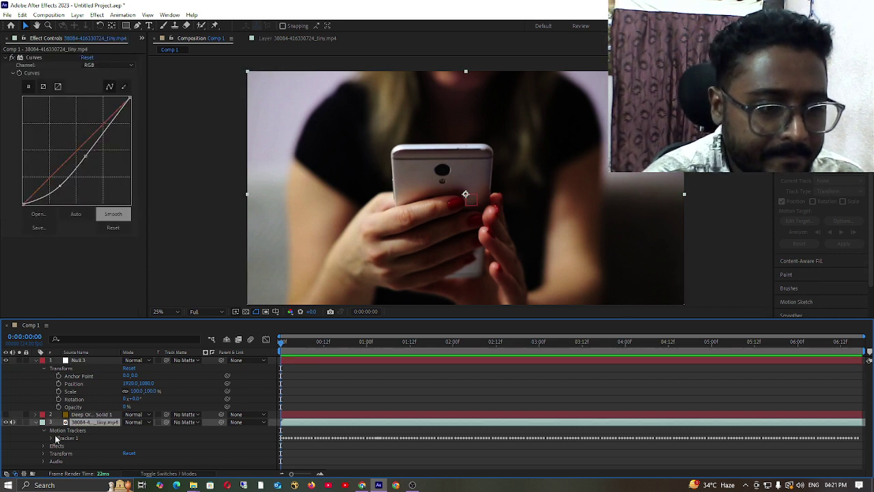
left_click(56, 439)
left_click(81, 435)
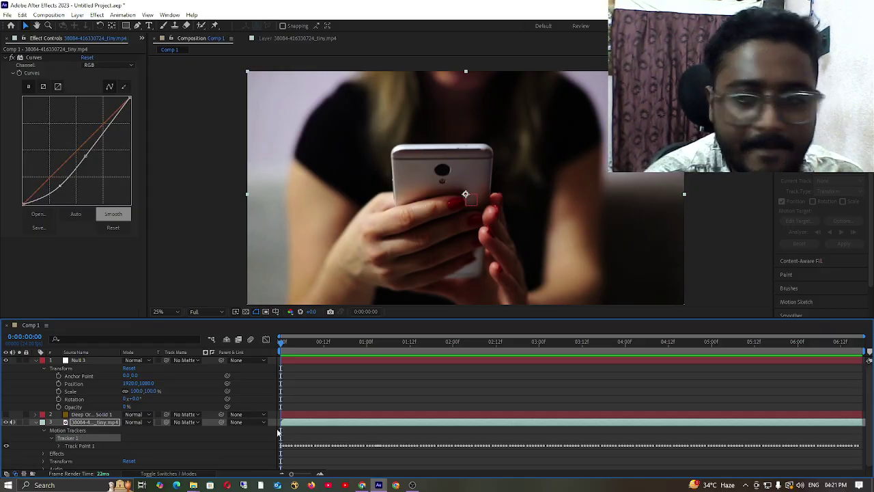
- Apply the tracked position from the phone clip's layer view to Null 3
left_click(279, 40)
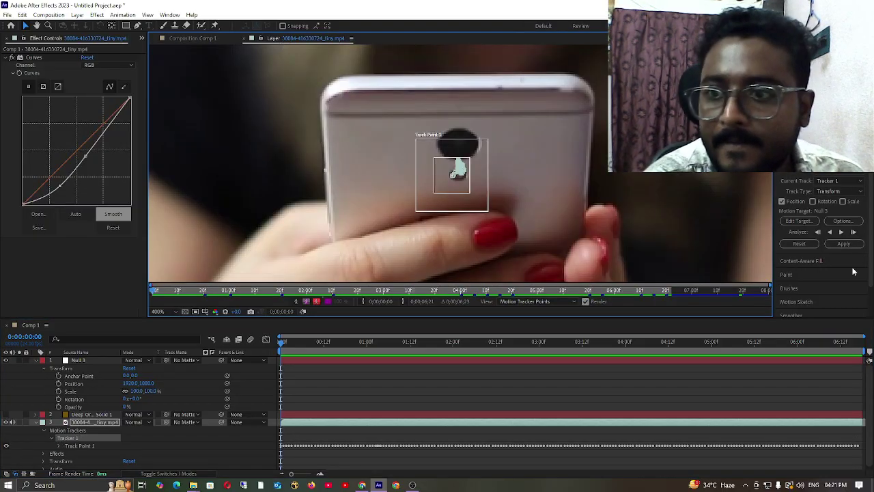
left_click(844, 244)
left_click(437, 249)
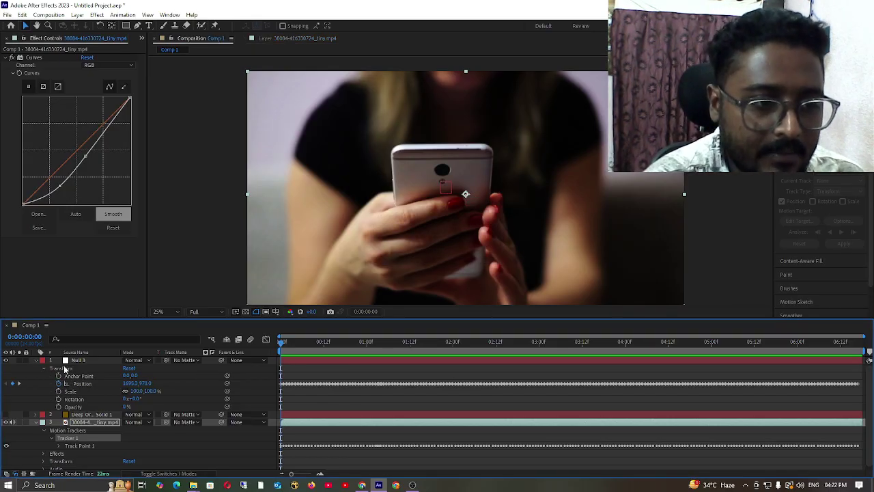
- Select Null 3, bring up the project's item list, and collapse the null's properties in the timeline
left_click(103, 369)
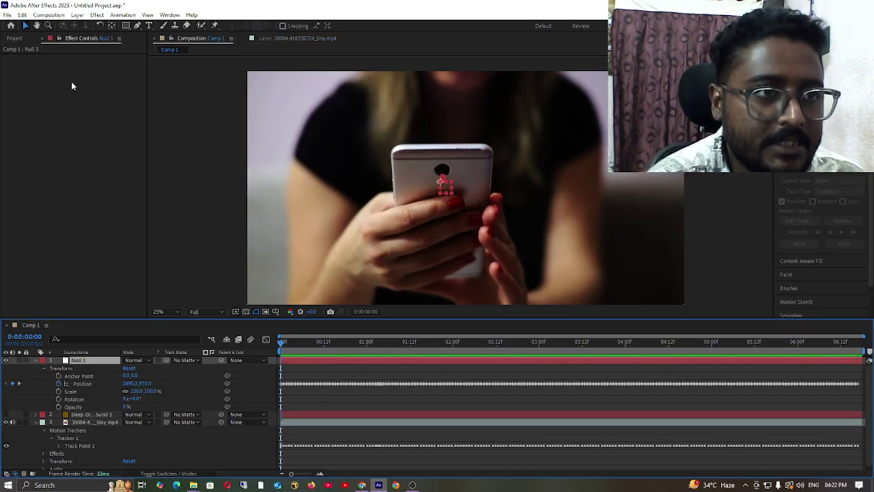
left_click(14, 39)
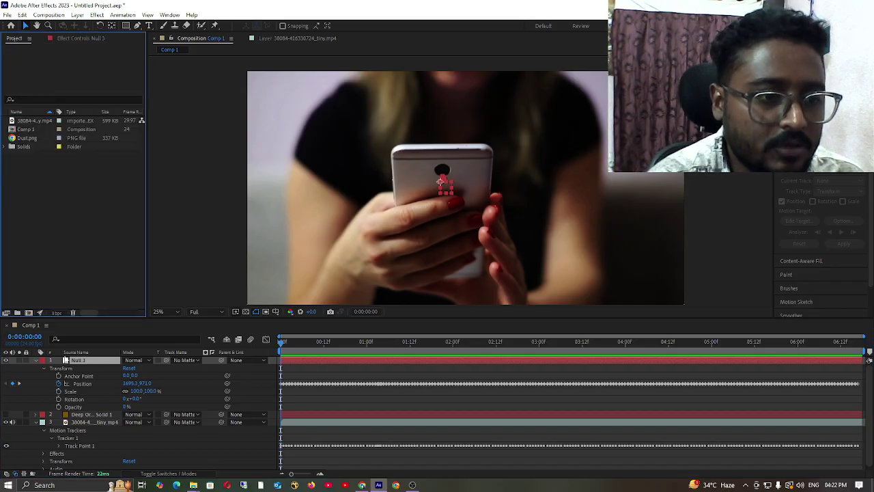
left_click(34, 361)
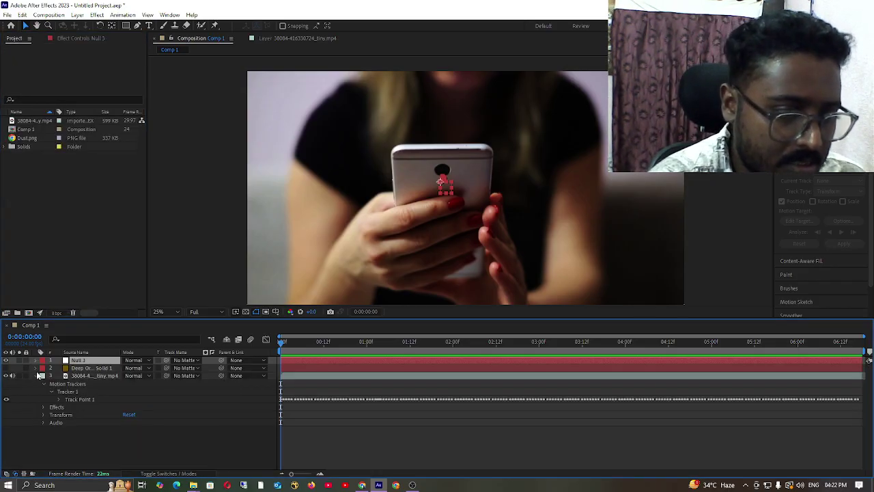
- Collapse the phone clip's properties and add a new text layer reading "tracker" on the phone's back
left_click(35, 375)
left_click(34, 411)
right_click(34, 411)
mouse_move(68, 298)
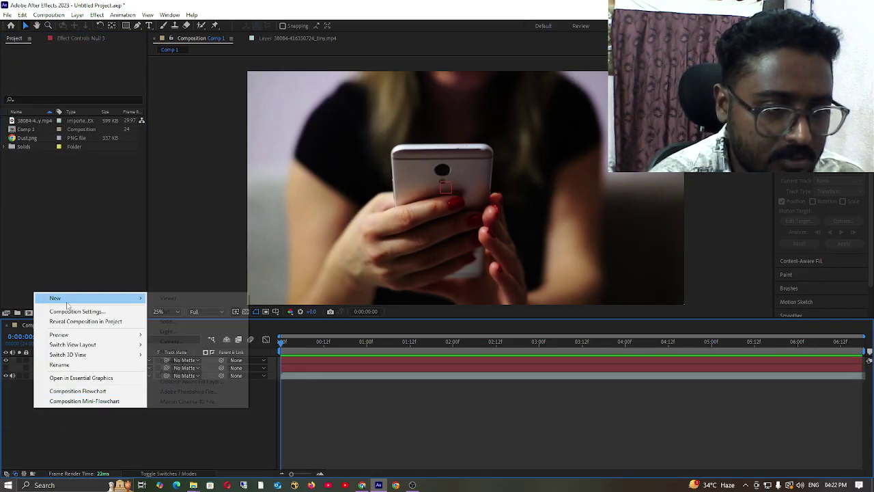
left_click(192, 311)
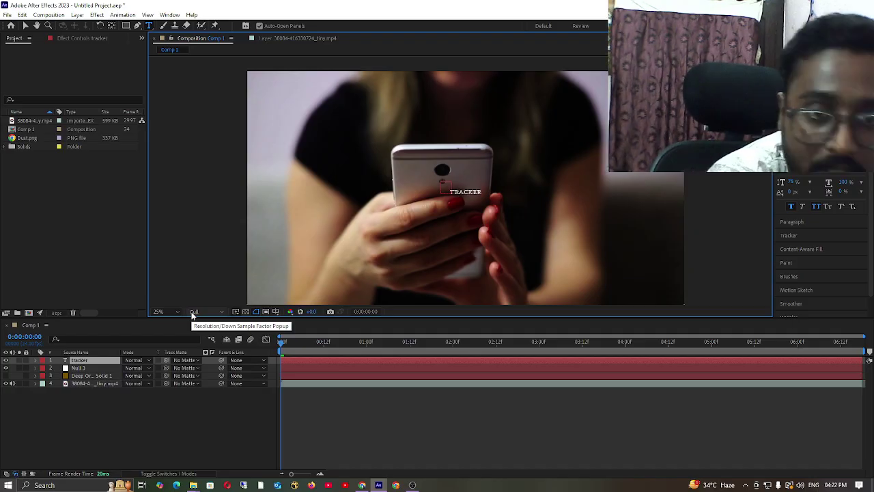
- Apply the Drop Shadow effect to the "tracker" text in the composition
left_click(800, 74)
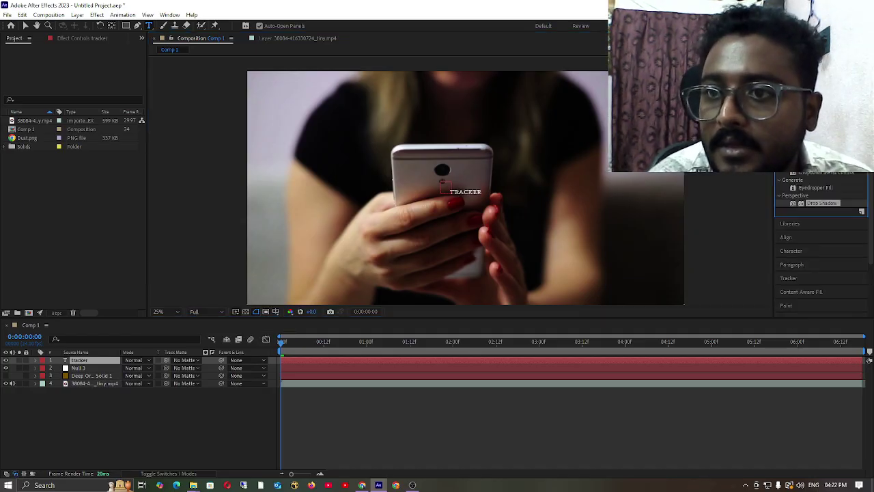
left_click_drag(804, 204, 466, 193)
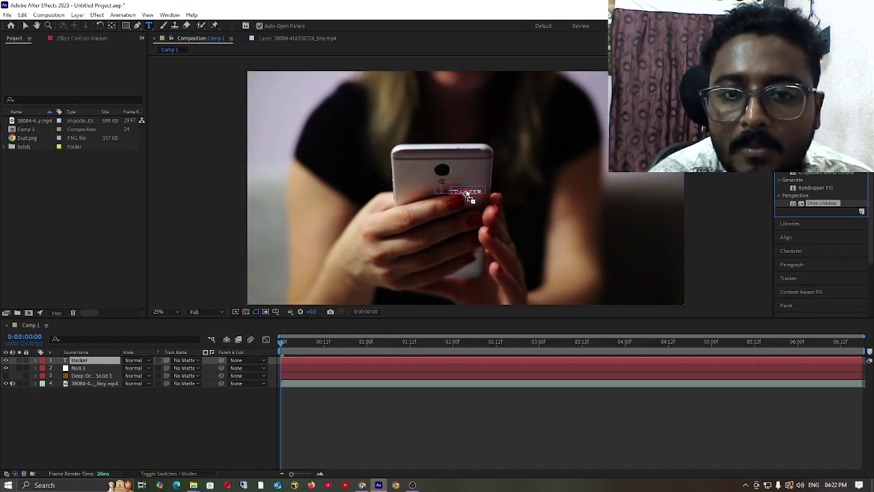
left_click(154, 458)
- Parent the "tracker" text layer to the Null 3 layer
left_click(100, 362)
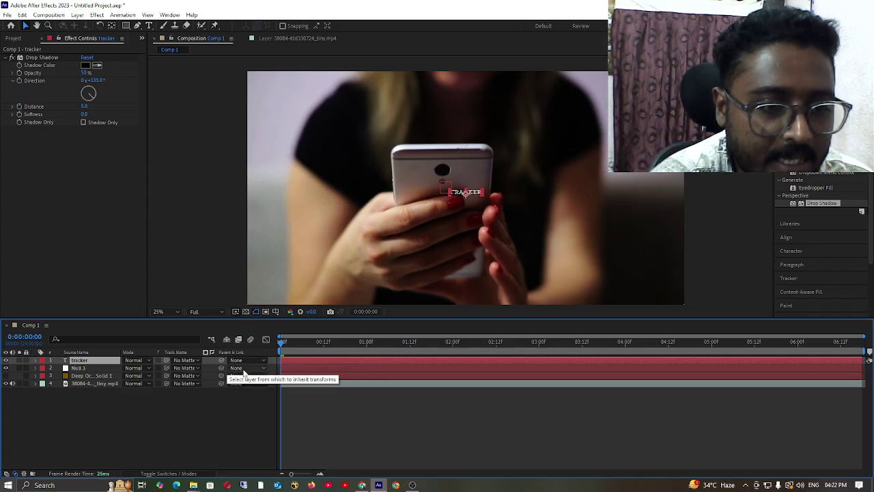
left_click(219, 420)
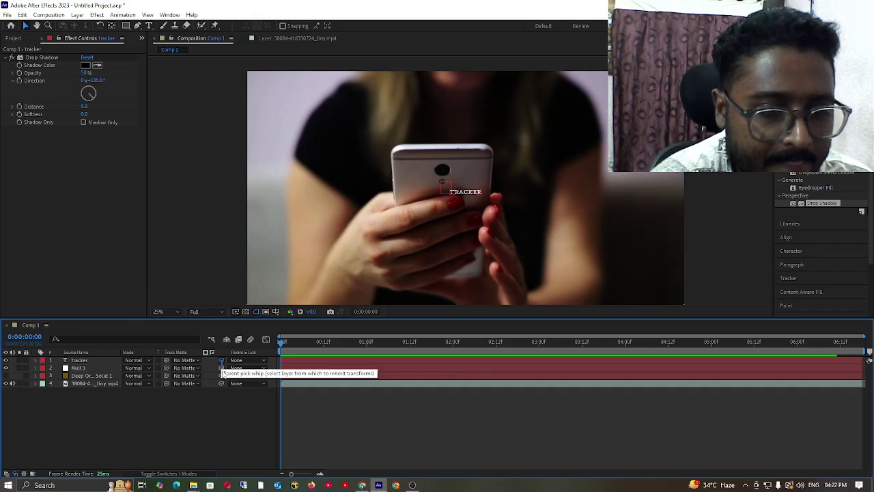
left_click_drag(220, 360, 226, 368)
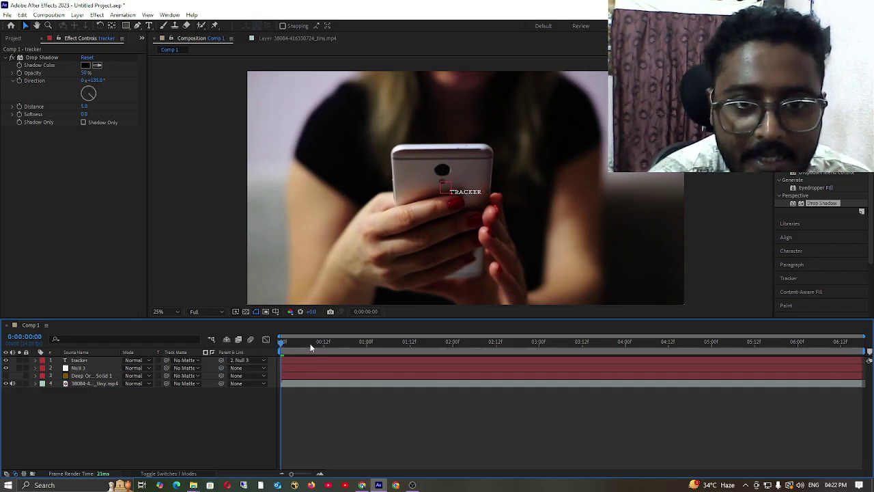
- Play back Comp 1 from the start and examine up close how the text follows the phone
left_click_drag(305, 345, 273, 342)
scroll(459, 183, "up", 4)
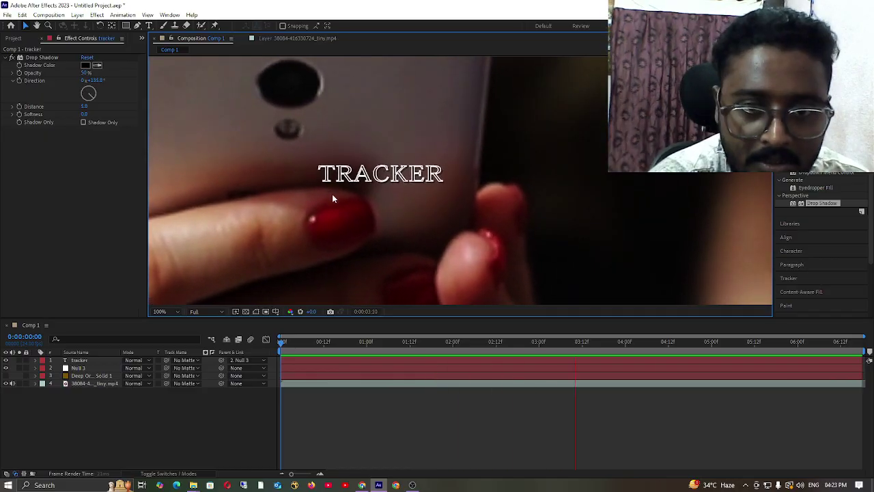
left_click(268, 428)
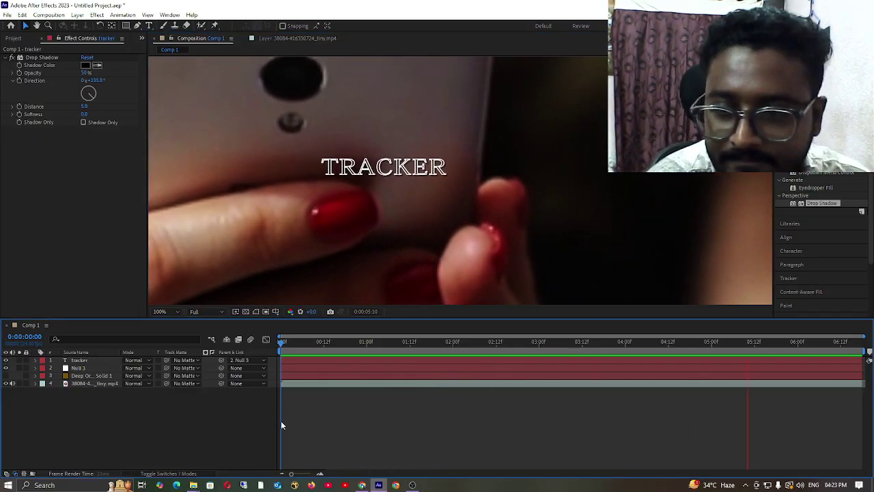
key("space")
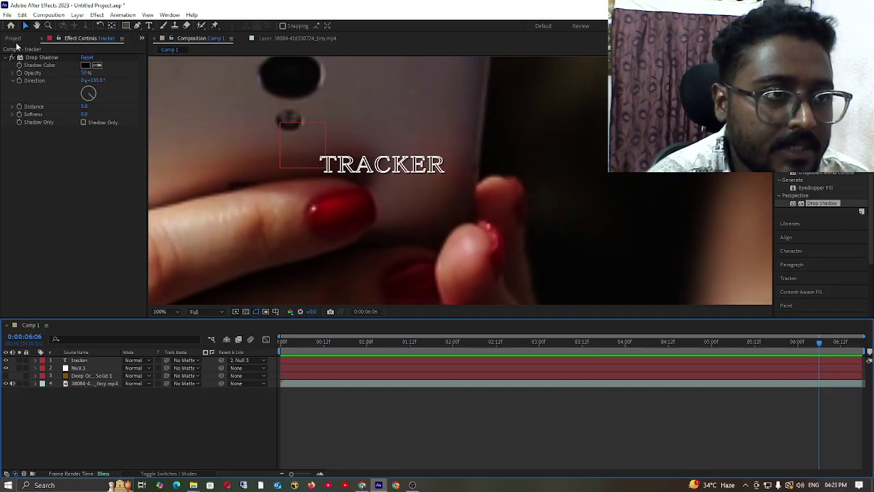
- Collapse the Drop Shadow settings of the text layer and bring back the project's item list
left_click(5, 59)
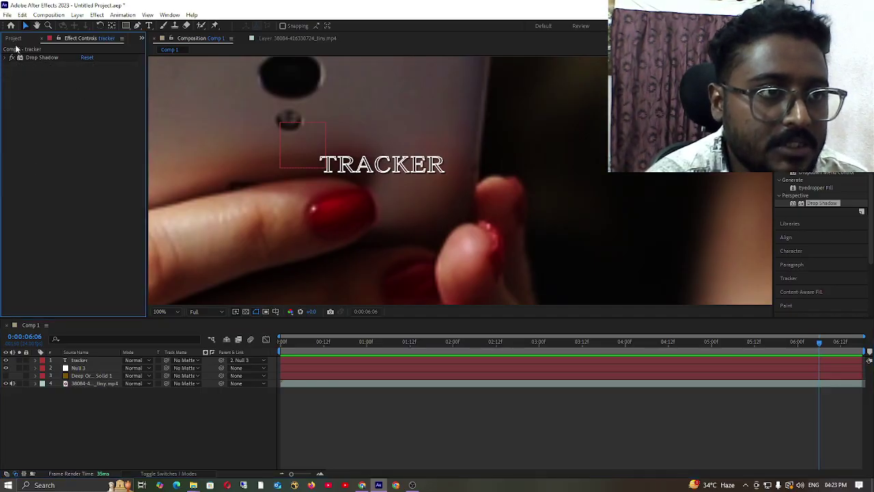
left_click(14, 39)
scroll(446, 215, "down", 4)
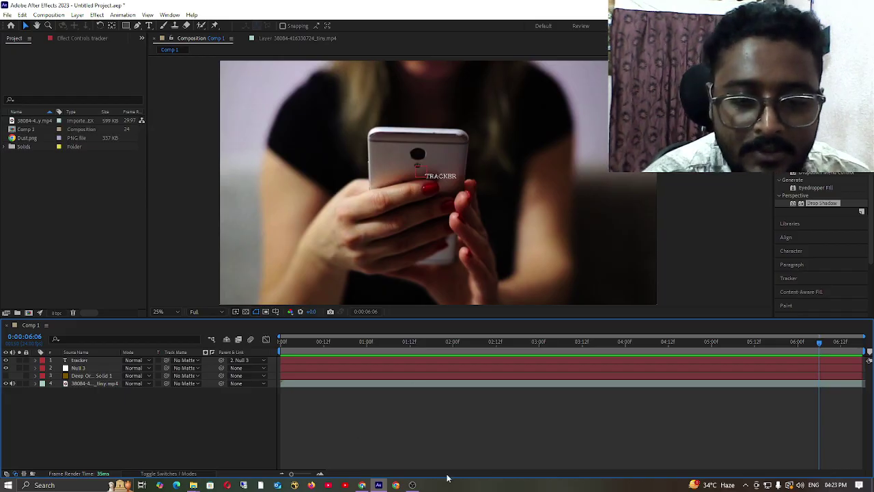
left_click(407, 488)
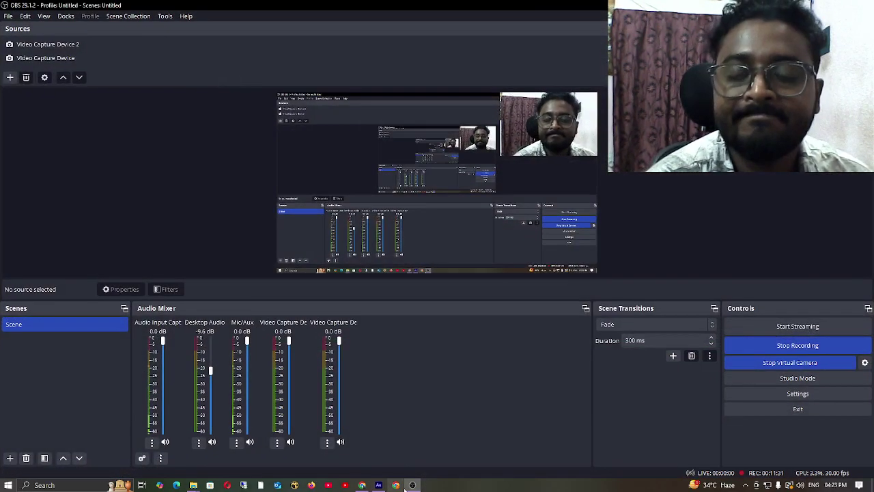
mouse_move(407, 489)
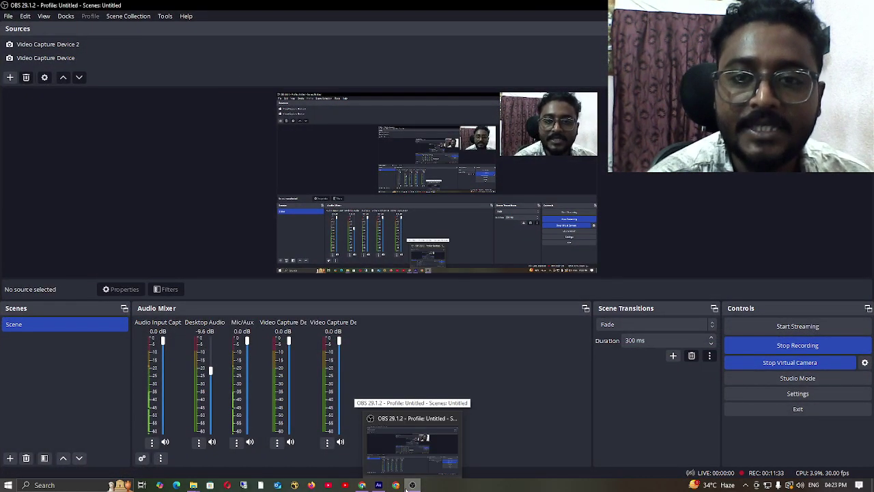